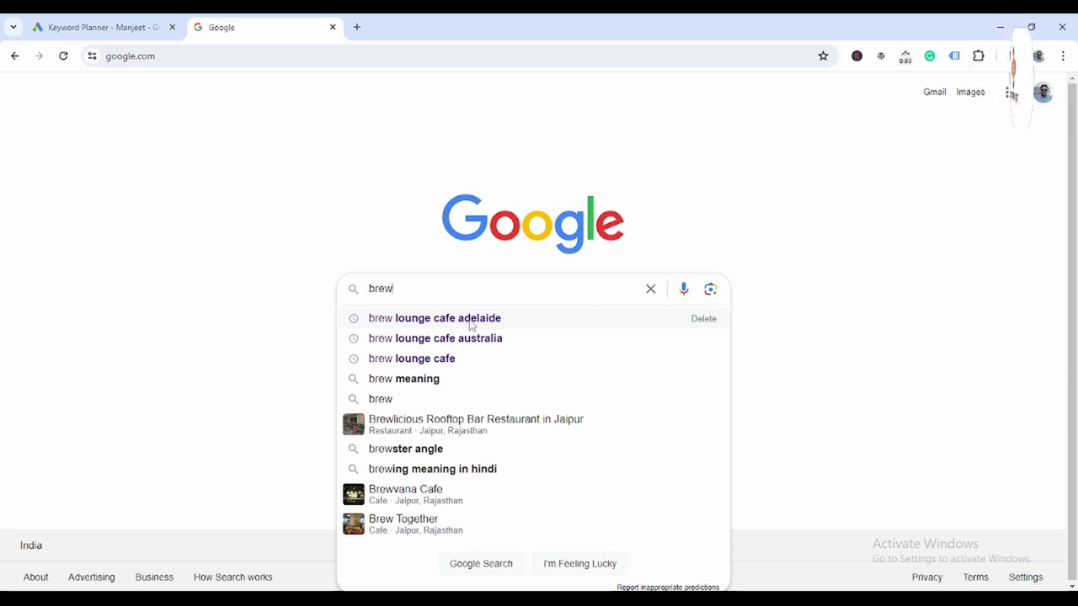
- Search Google for "brew lounge cafe adelaide" and look through the results and the cafe's business listing
{"action": "left_click", "coordinate": [472, 326]}
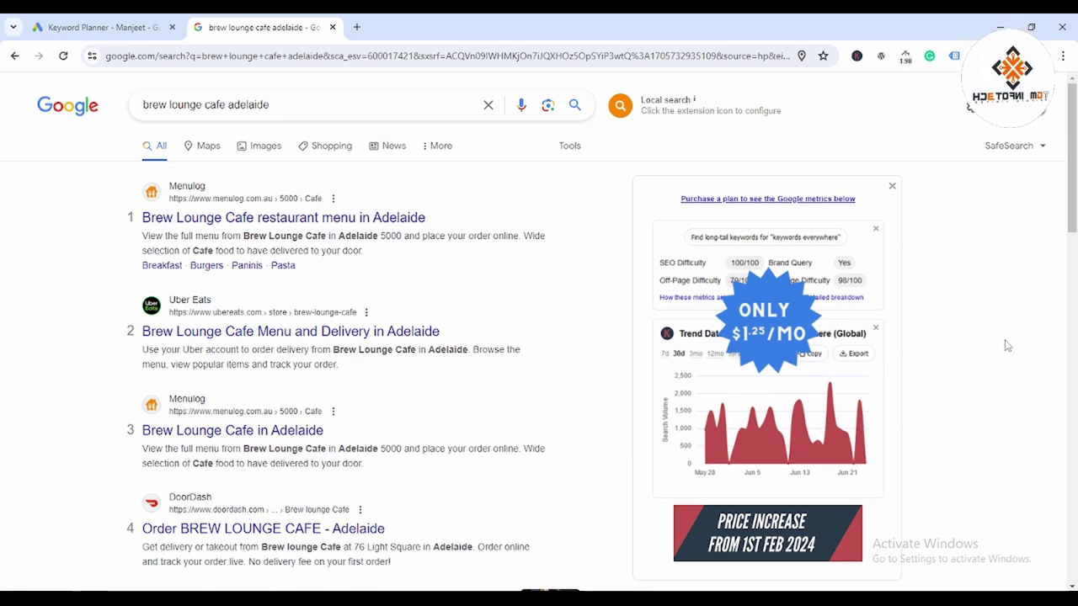
{"action": "scroll", "coordinate": [1007, 345], "scroll_direction": "down", "scroll_amount": 5}
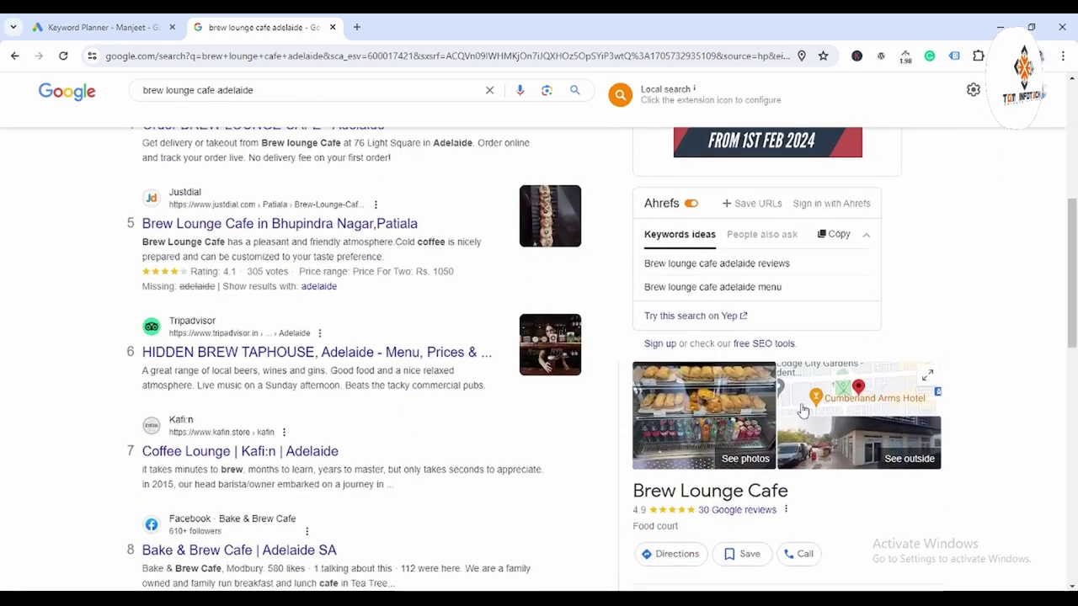
{"action": "scroll", "coordinate": [1035, 320], "scroll_direction": "down", "scroll_amount": 3}
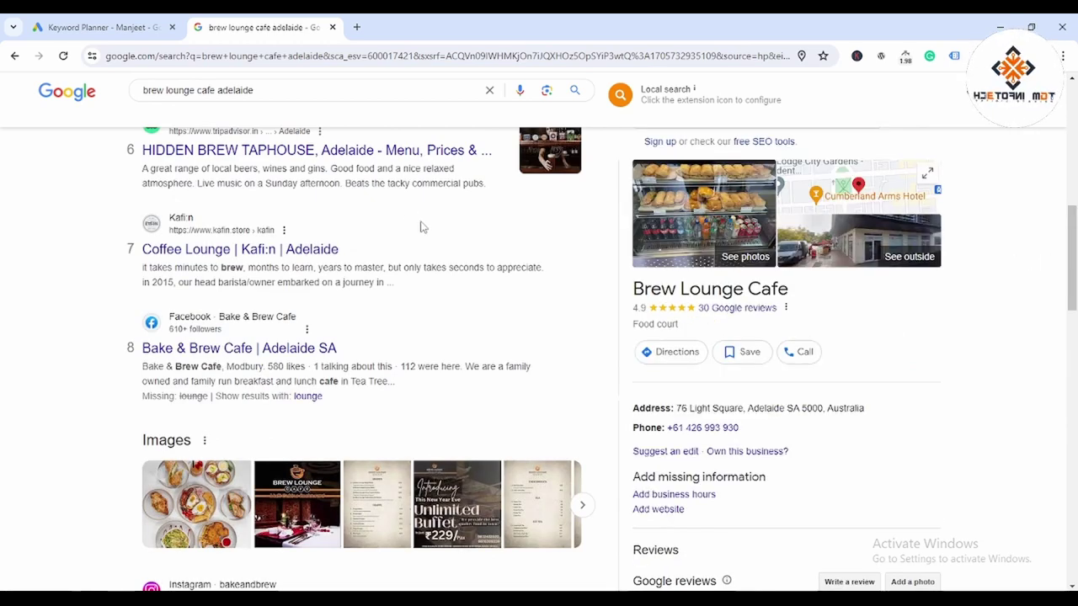
{"action": "scroll", "coordinate": [423, 227], "scroll_direction": "up", "scroll_amount": 9}
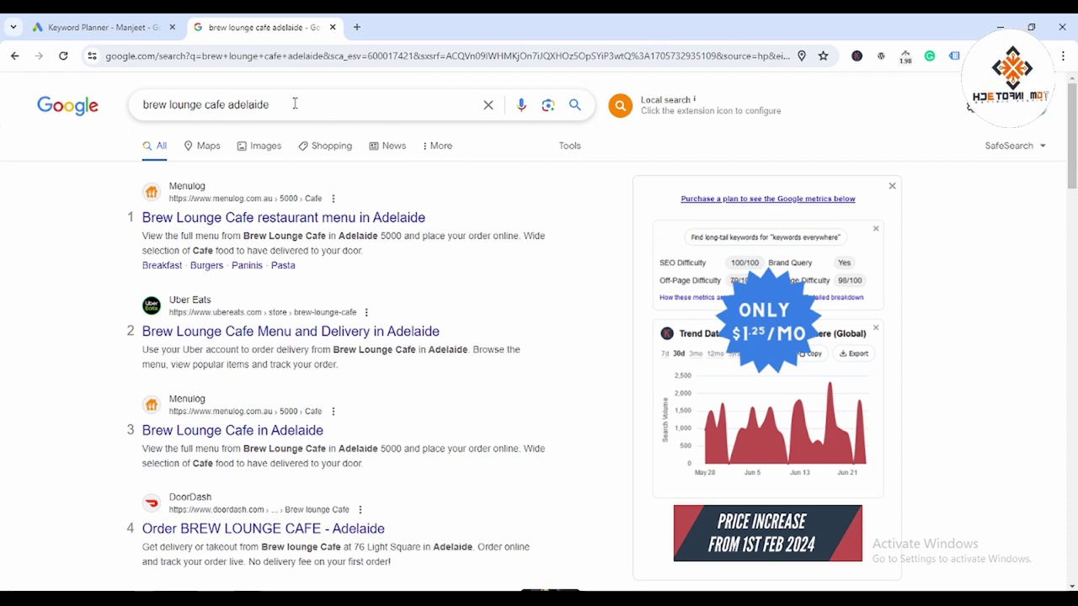
- Copy the query "brew lounge cafe adelaide", and create and open a new Excel worksheet on the desktop with its default name
{"action": "left_click_drag", "start_coordinate": [295, 103], "coordinate": [140, 104]}
{"action": "key", "text": "ctrl+c"}
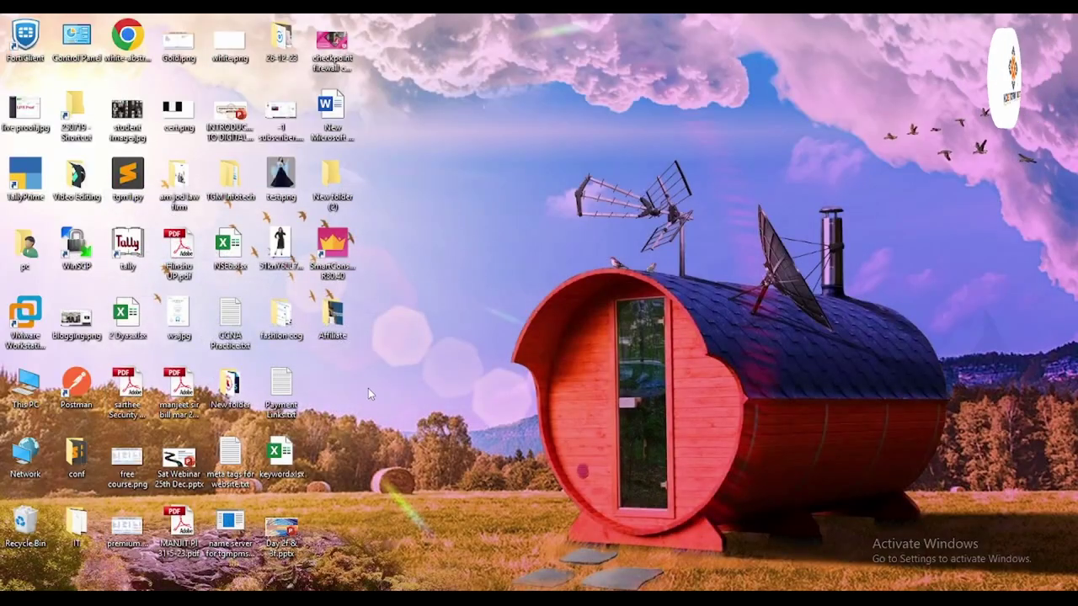
{"action": "right_click", "coordinate": [368, 388]}
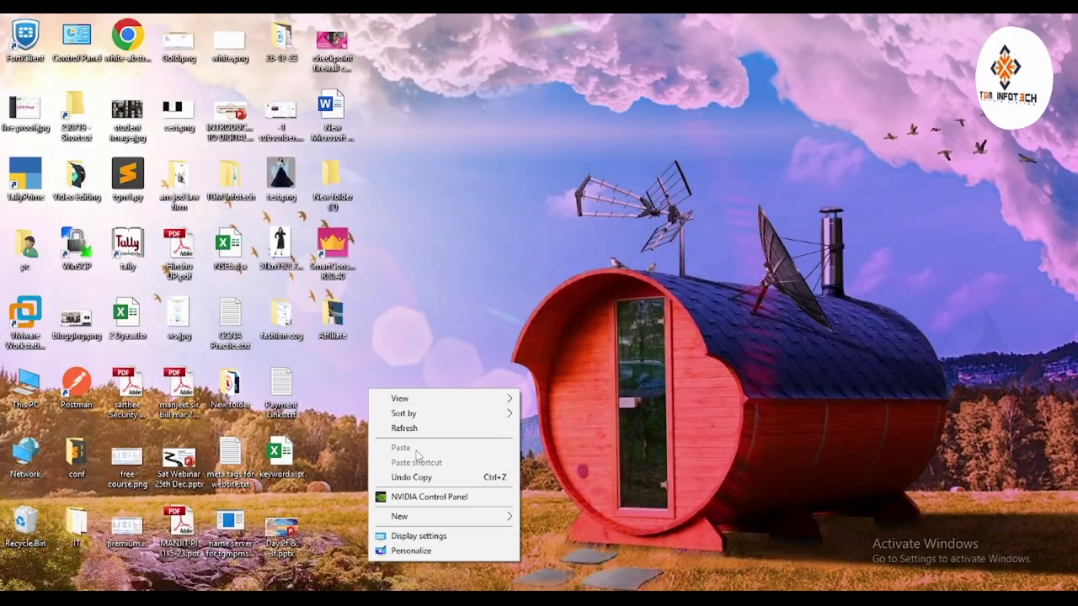
{"action": "mouse_move", "coordinate": [482, 517]}
{"action": "left_click", "coordinate": [572, 500]}
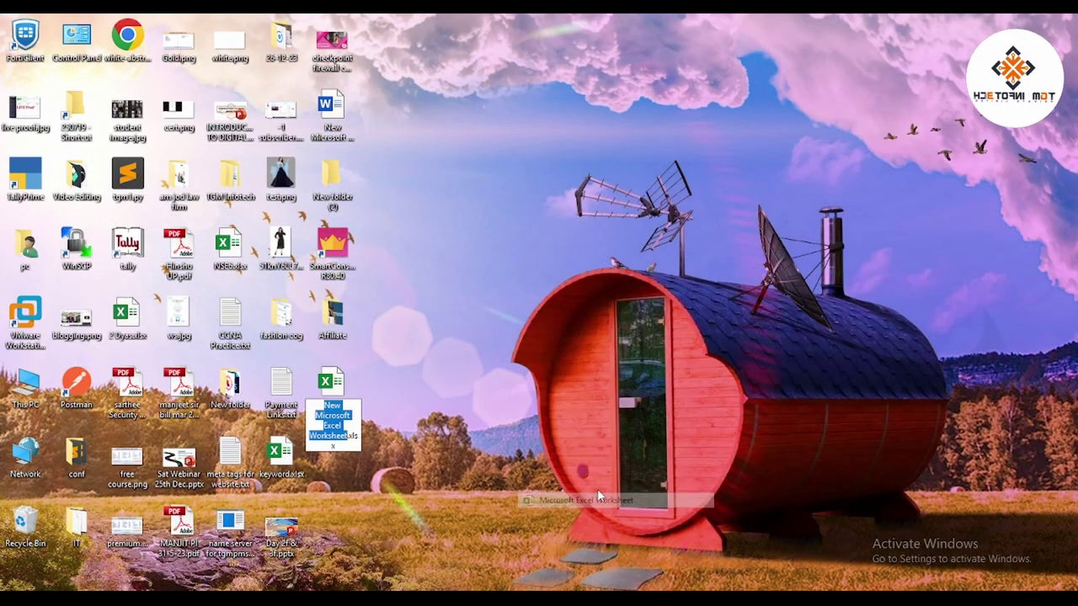
{"action": "key", "text": "Return"}
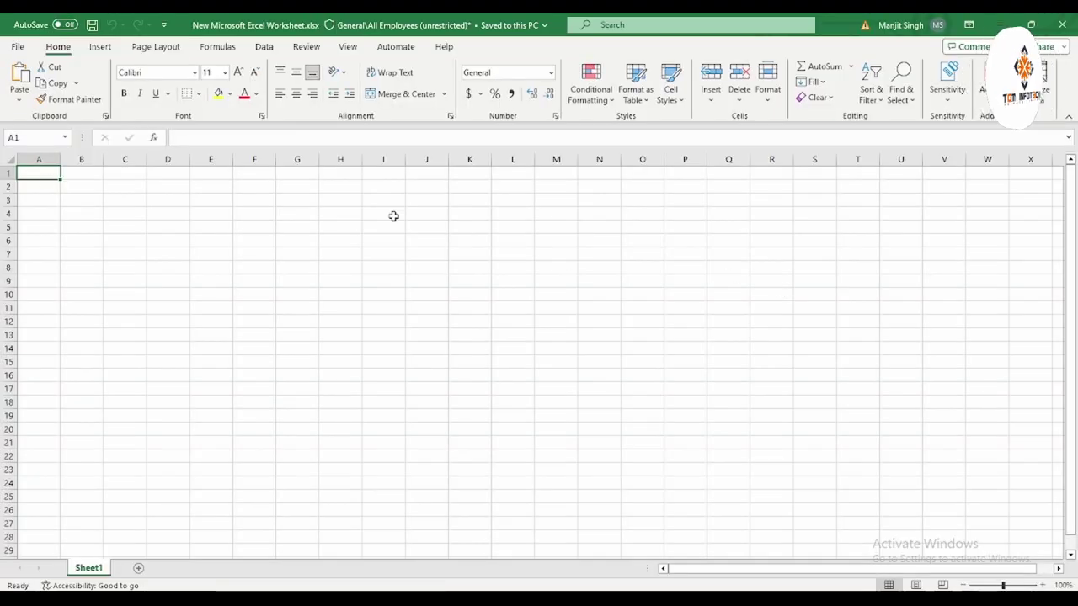
- Enter the column headers Keywords, Volume and Completition in cells A1 to C1
{"action": "type", "text": "Key"}
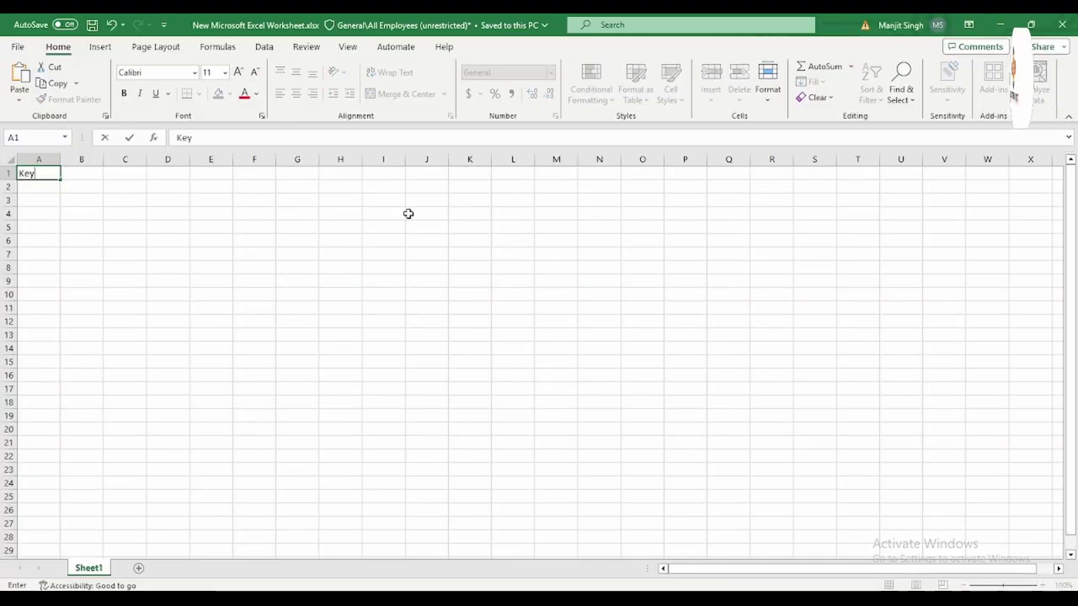
{"action": "type", "text": "words"}
{"action": "key", "text": "Tab"}
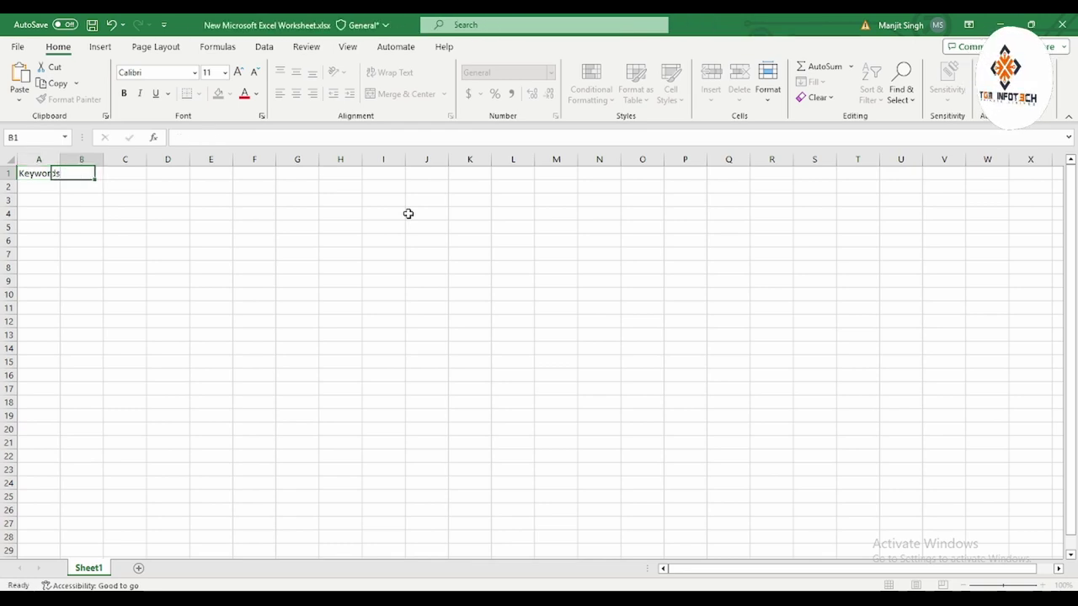
{"action": "type", "text": "Vo"}
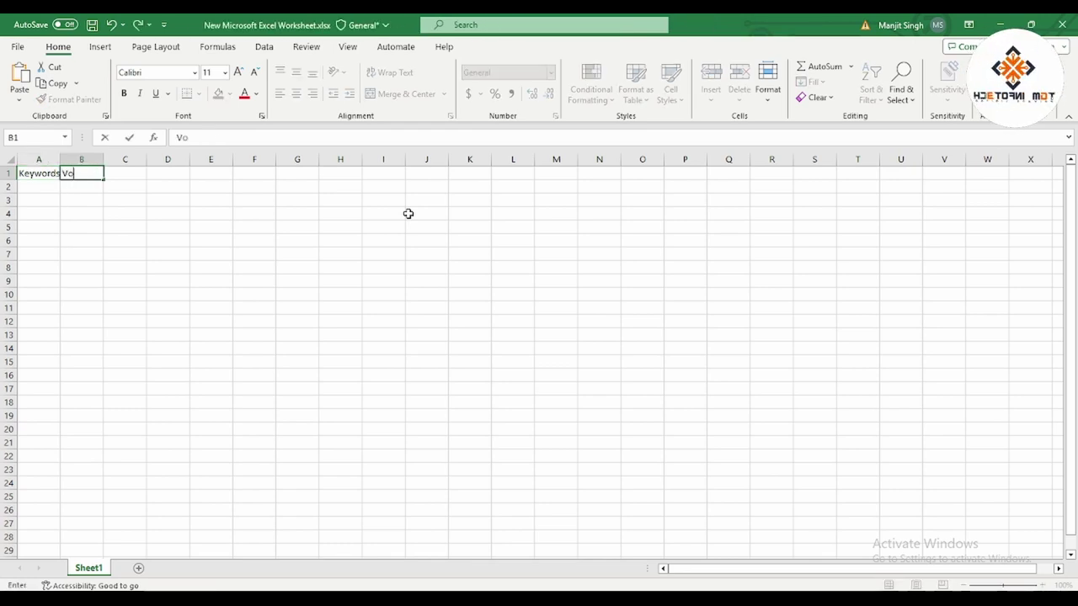
{"action": "type", "text": "lu"}
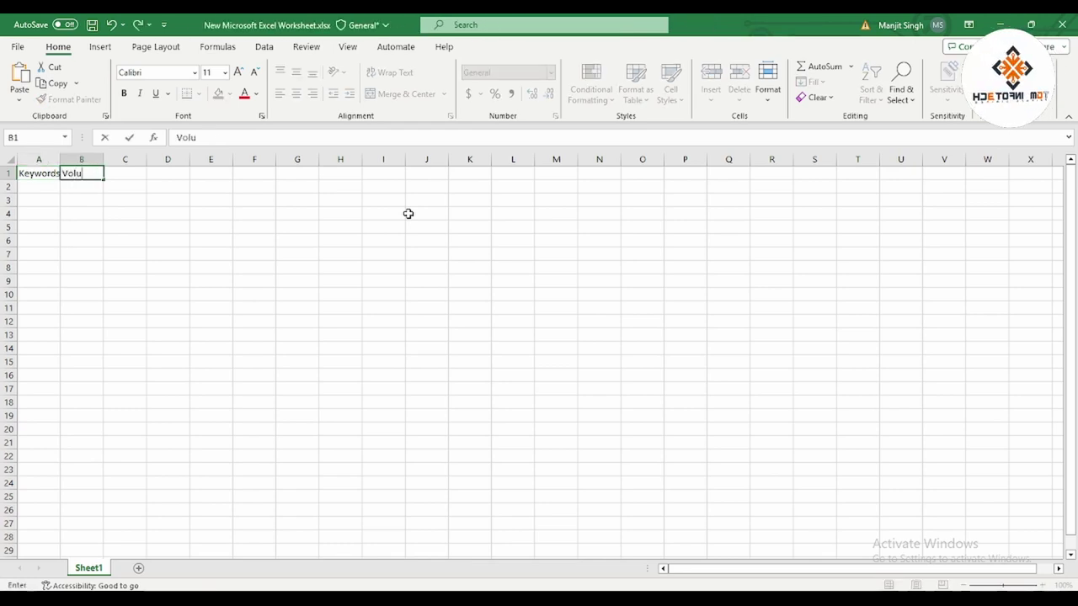
{"action": "type", "text": "me"}
{"action": "key", "text": "Return"}
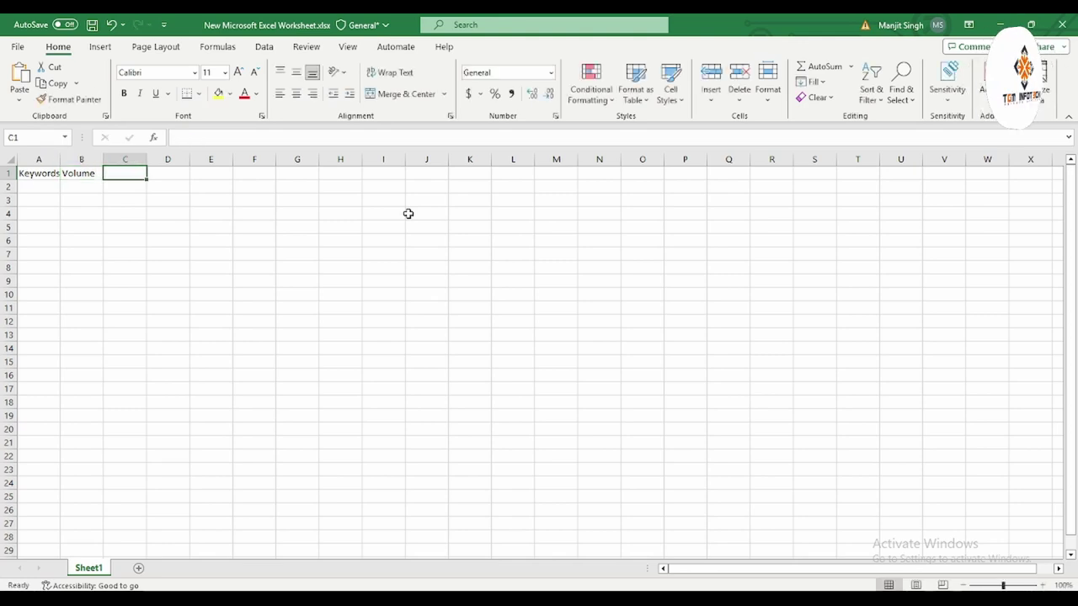
{"action": "type", "text": "Completition"}
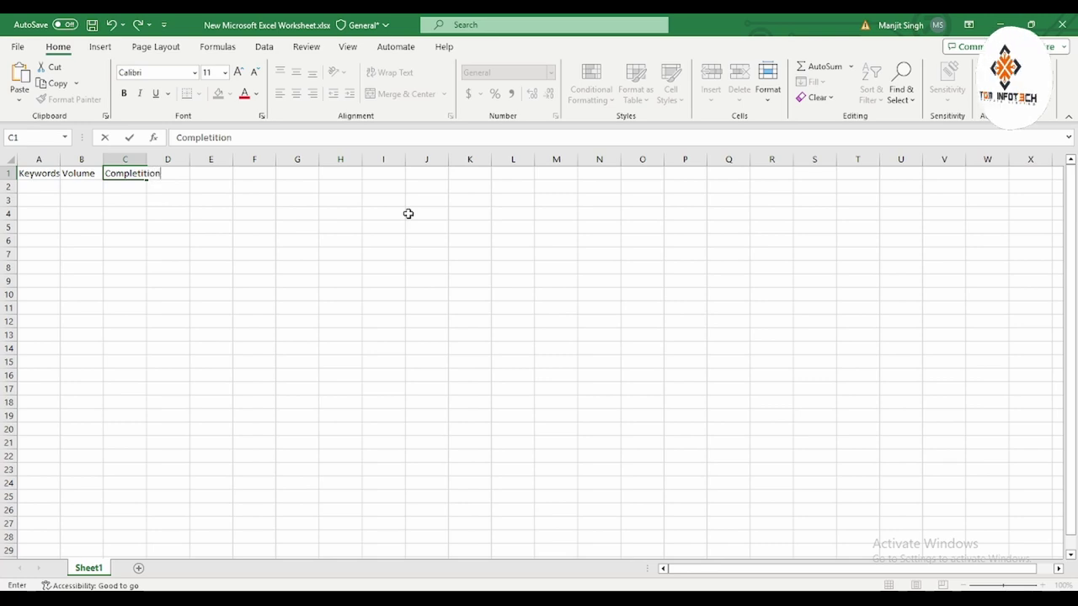
{"action": "key", "text": "Return"}
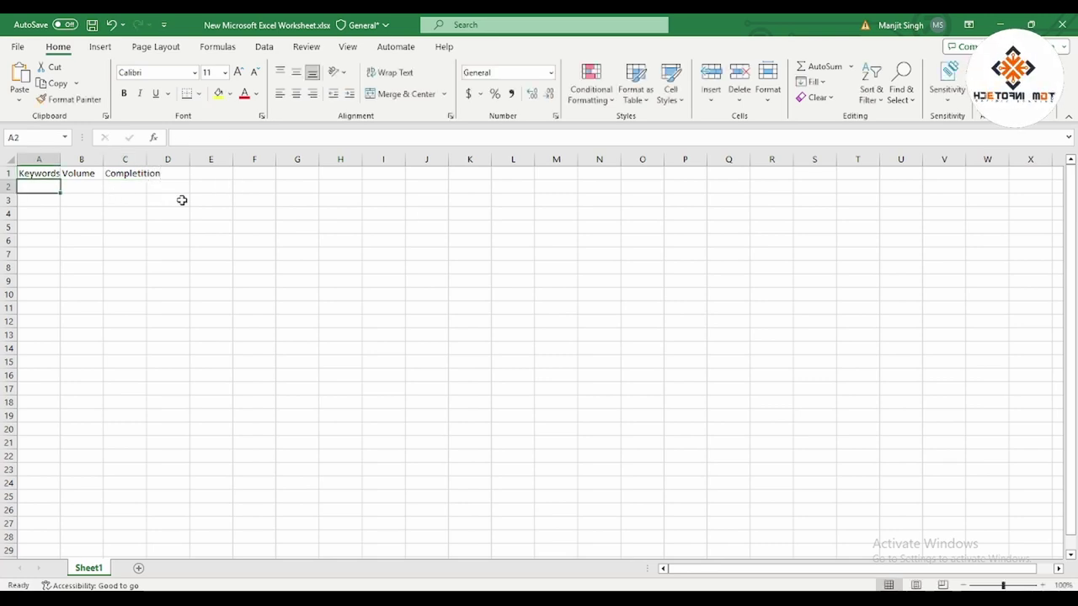
- Paste the copied keyword into cell A2, fit column A to its text and slightly widen the Volume column
{"action": "key", "text": "ctrl+v"}
{"action": "double_click", "coordinate": [61, 159]}
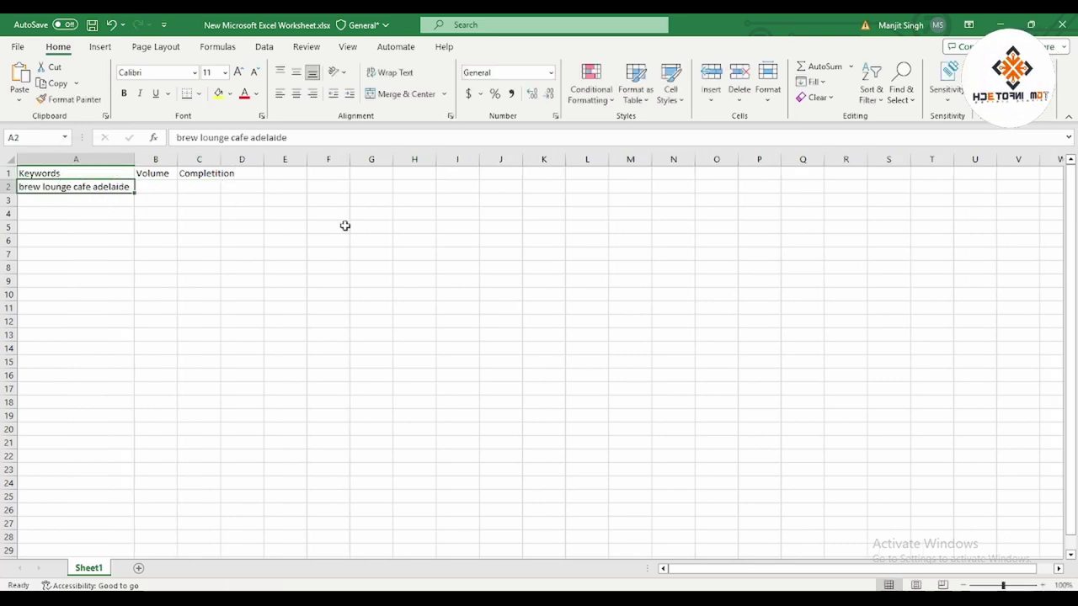
{"action": "left_click", "coordinate": [328, 226]}
{"action": "left_click_drag", "start_coordinate": [180, 159], "coordinate": [199, 160]}
{"action": "left_click", "coordinate": [380, 226]}
{"action": "left_click", "coordinate": [84, 203]}
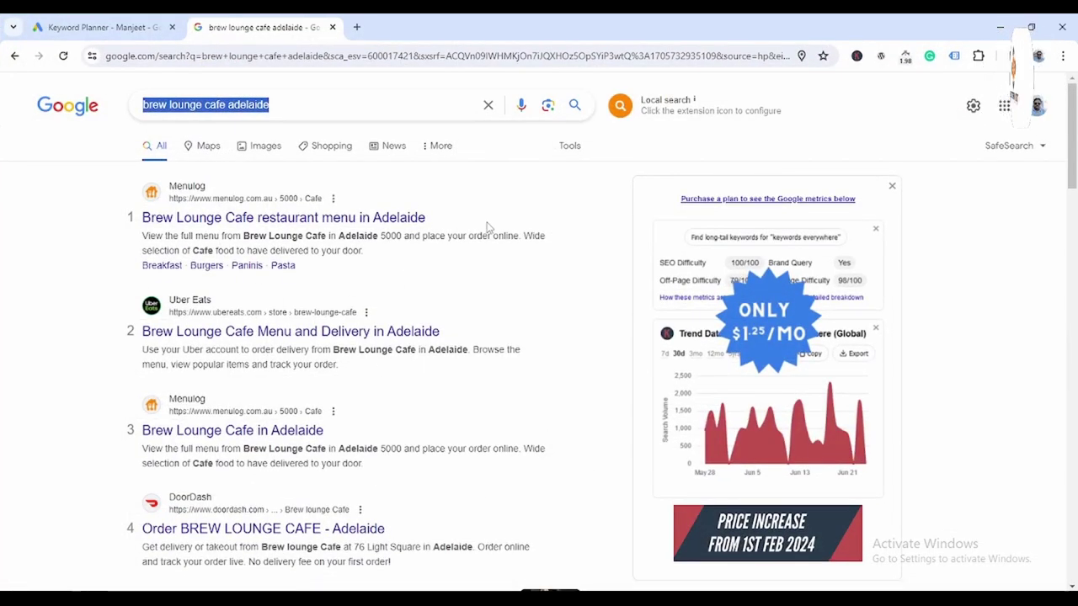
- Return to the Google results in Chrome and examine the related searches for further keyword ideas
{"action": "scroll", "coordinate": [488, 228], "scroll_direction": "down", "scroll_amount": 2}
{"action": "scroll", "coordinate": [488, 228], "scroll_direction": "down", "scroll_amount": 8}
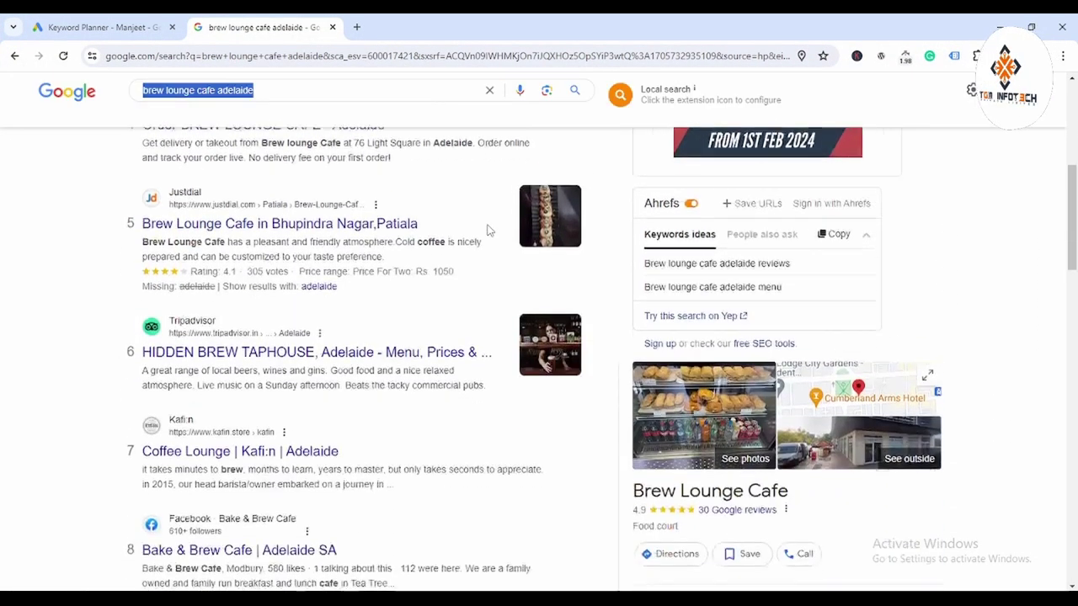
{"action": "scroll", "coordinate": [489, 231], "scroll_direction": "down", "scroll_amount": 5}
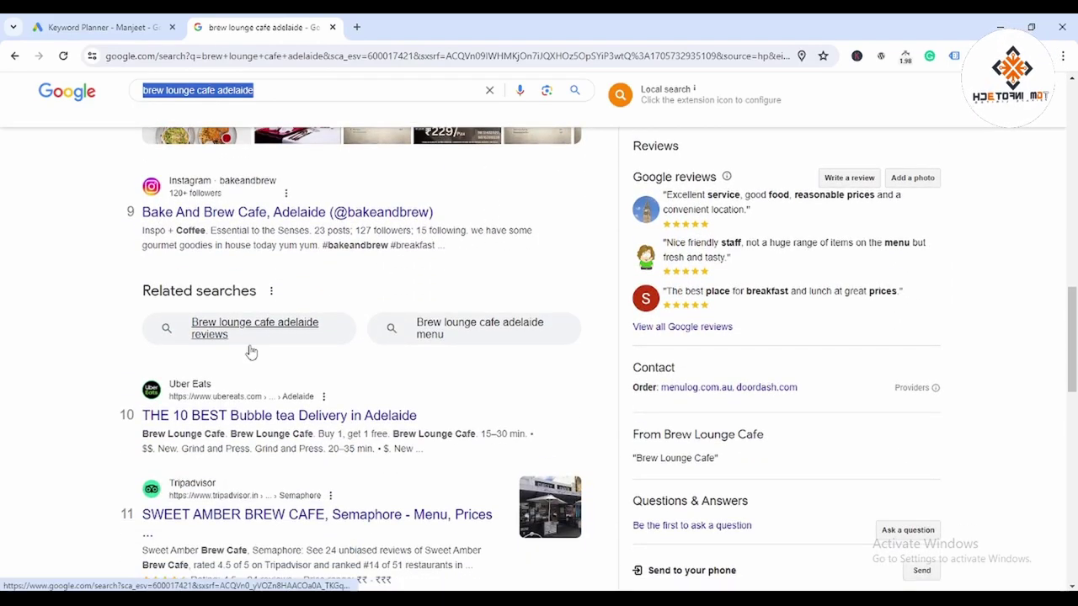
{"action": "left_click", "coordinate": [289, 351]}
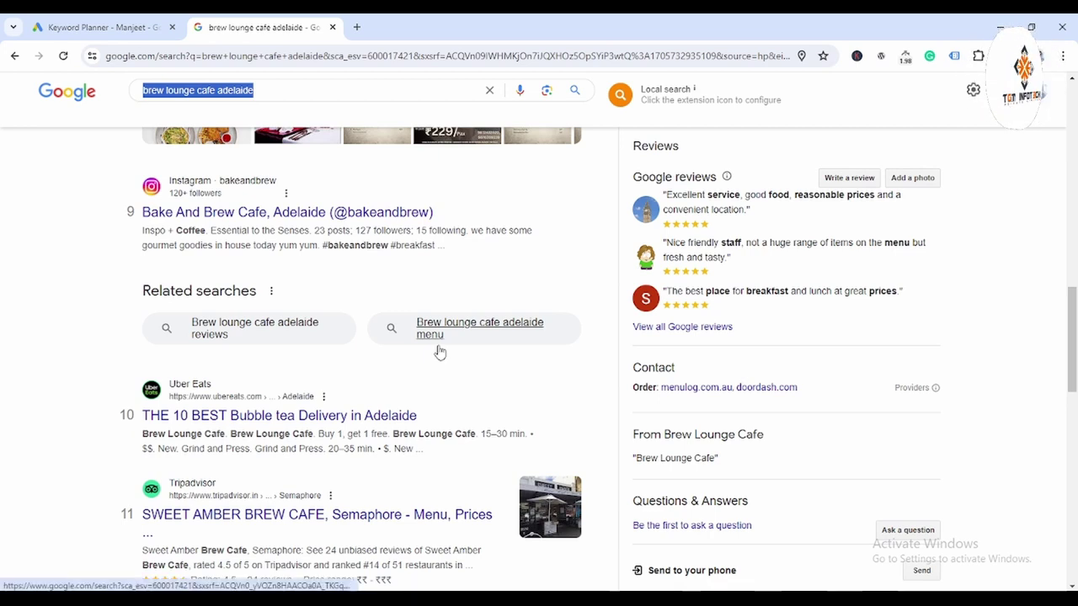
{"action": "scroll", "coordinate": [437, 352], "scroll_direction": "up", "scroll_amount": 4}
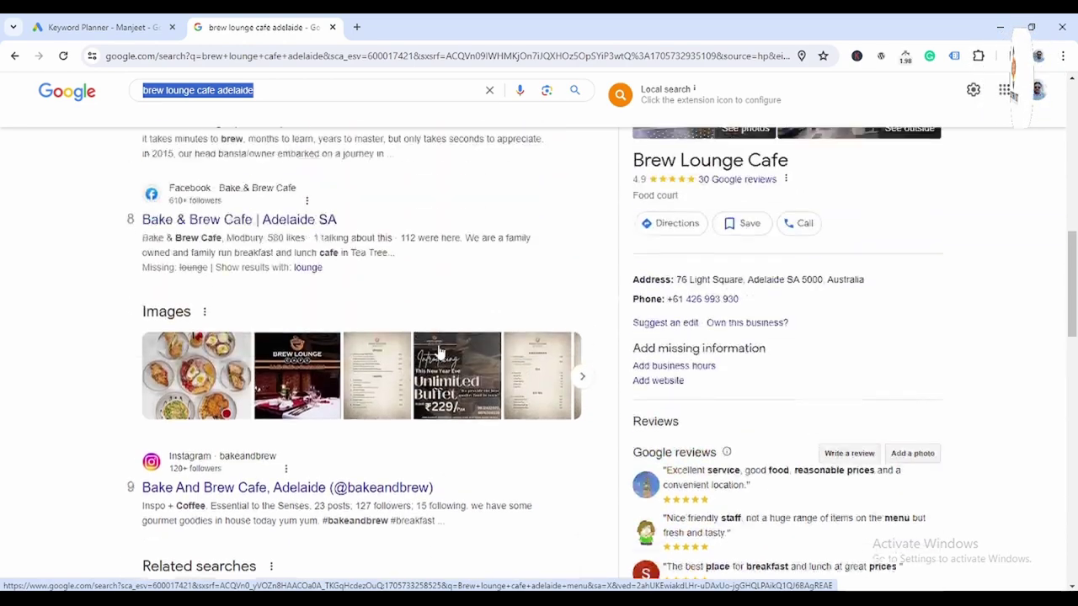
{"action": "scroll", "coordinate": [437, 351], "scroll_direction": "up", "scroll_amount": 10}
{"action": "scroll", "coordinate": [438, 352], "scroll_direction": "down", "scroll_amount": 3}
{"action": "scroll", "coordinate": [438, 351], "scroll_direction": "down", "scroll_amount": 6}
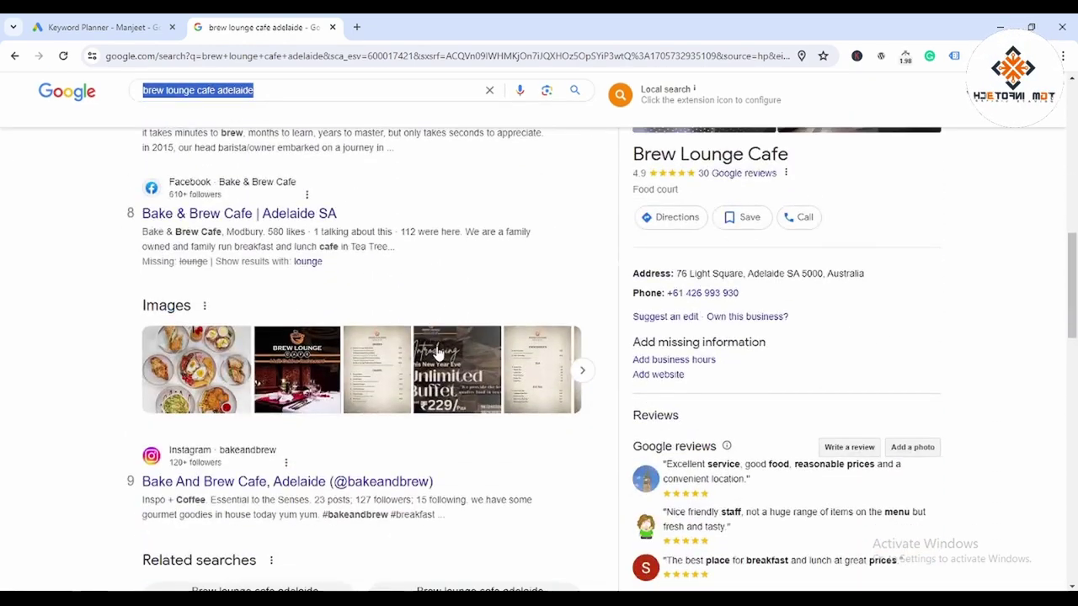
{"action": "scroll", "coordinate": [438, 351], "scroll_direction": "up", "scroll_amount": 10}
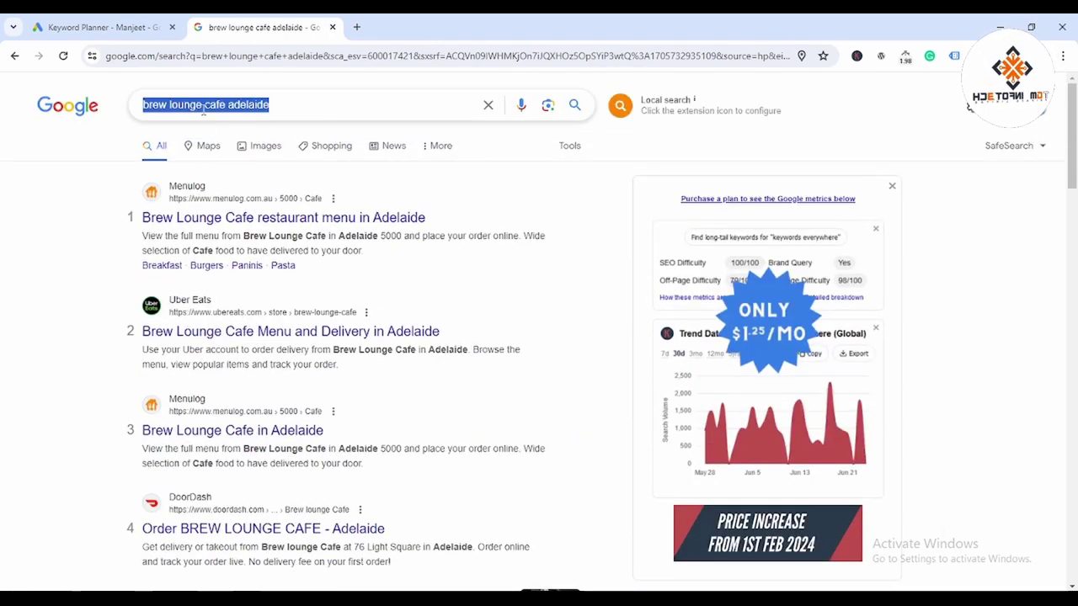
- Remove the word "brew" from the search query to get suggestions for "lounge cafe adelaide"
{"action": "left_click", "coordinate": [201, 104]}
{"action": "left_click_drag", "start_coordinate": [164, 103], "coordinate": [142, 105]}
{"action": "key", "text": "Right"}
{"action": "key", "text": "shift+Home"}
{"action": "key", "text": "BackSpace"}
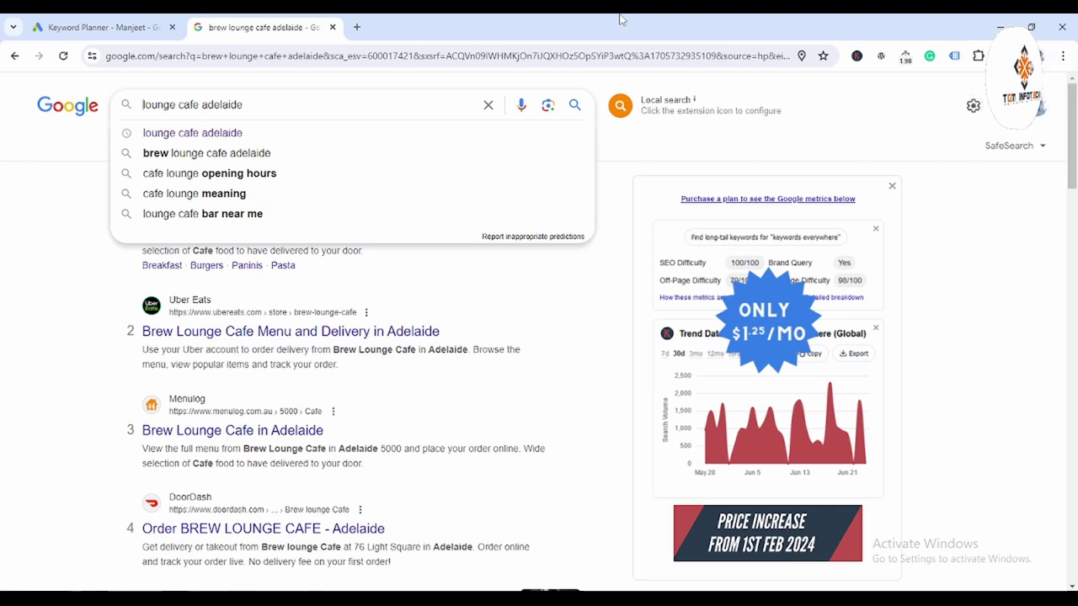
- Run the suggested search "cafe lounge opening hours" and copy that phrase into cell A3 of the Excel worksheet
{"action": "left_click", "coordinate": [224, 174]}
{"action": "left_click_drag", "start_coordinate": [307, 101], "coordinate": [139, 105]}
{"action": "key", "text": "ctrl+c"}
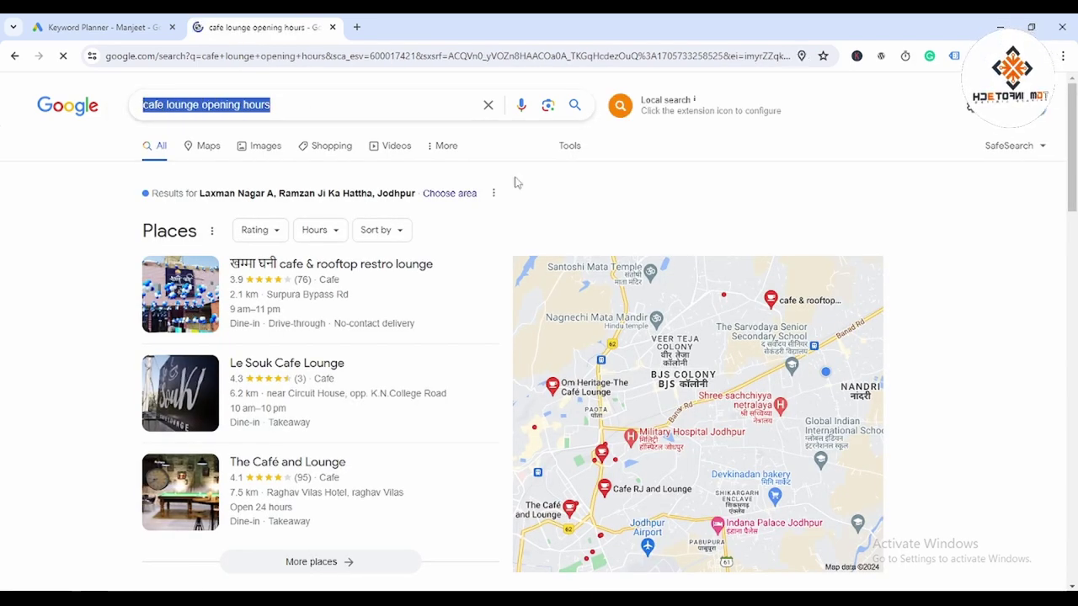
{"action": "key", "text": "alt+Tab"}
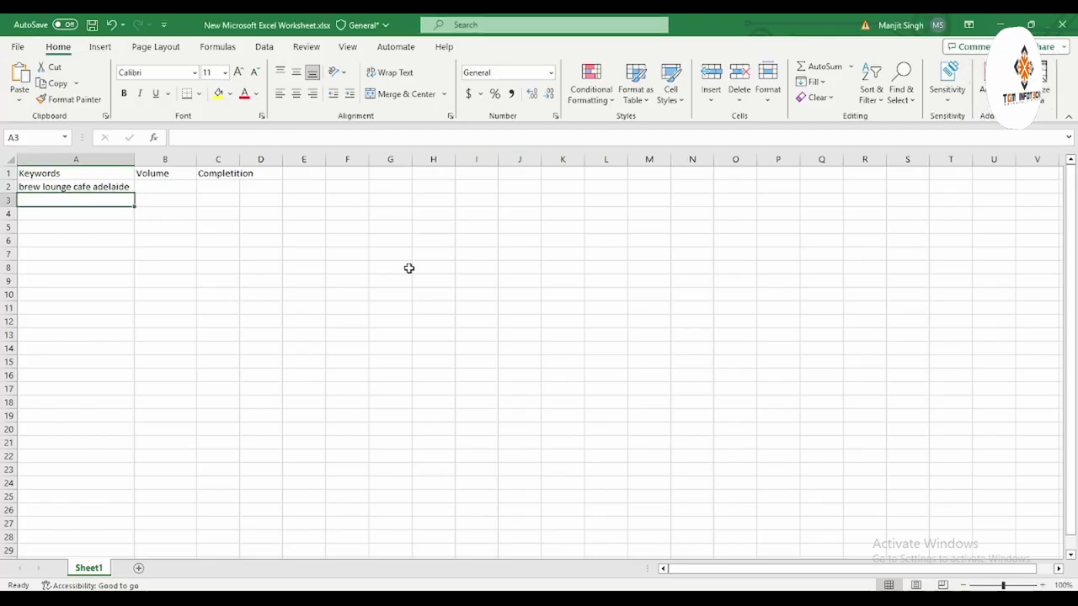
{"action": "key", "text": "ctrl+v"}
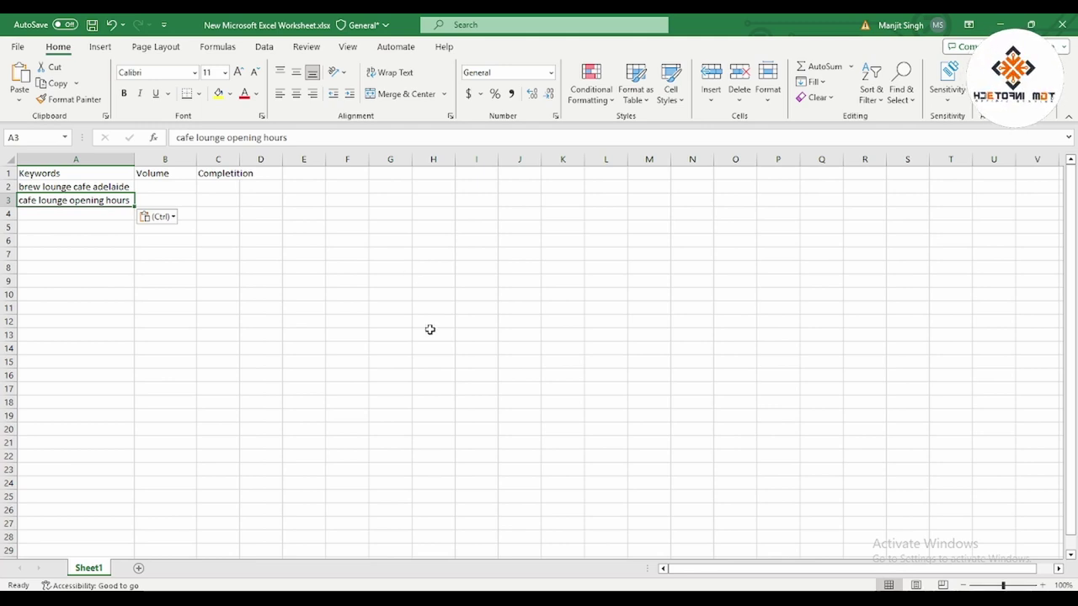
- Switch to the Google results in Chrome and shorten the search query to just "cafe"
{"action": "key", "text": "alt+Tab"}
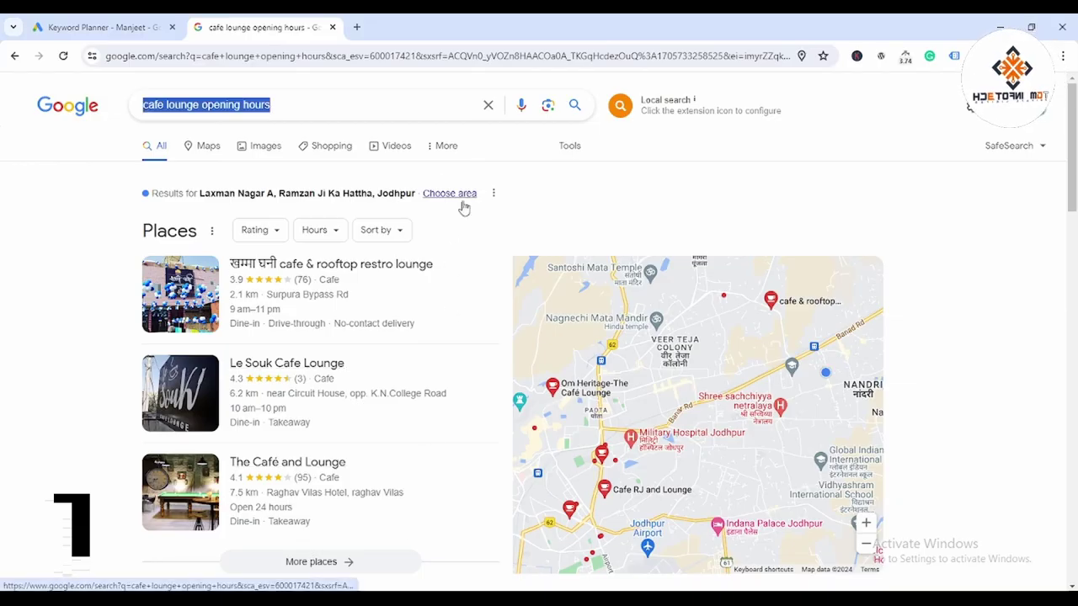
{"action": "left_click", "coordinate": [303, 107]}
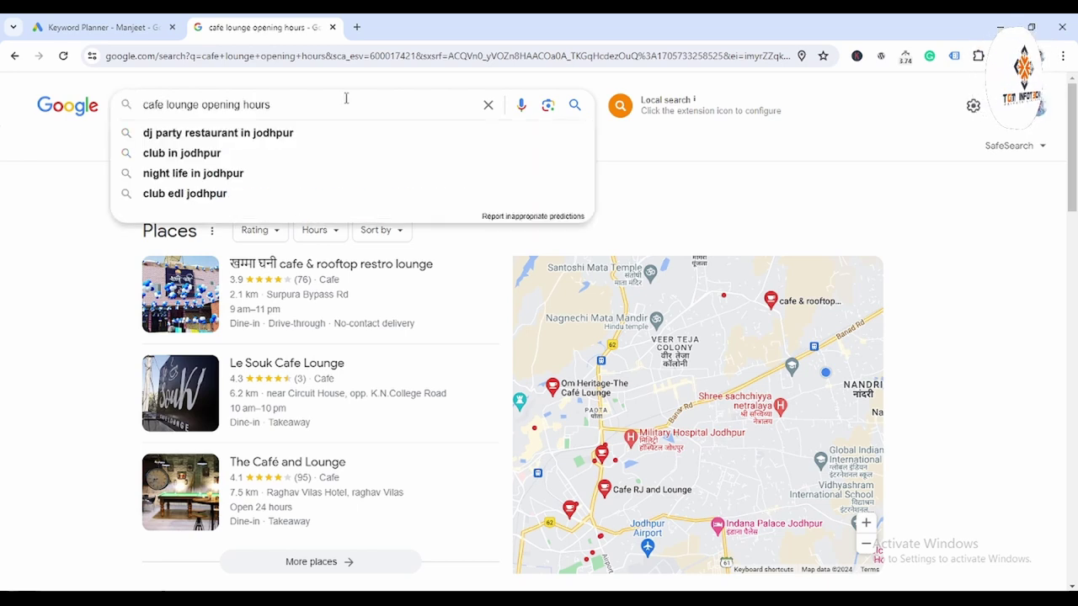
{"action": "left_click_drag", "start_coordinate": [345, 98], "coordinate": [140, 104]}
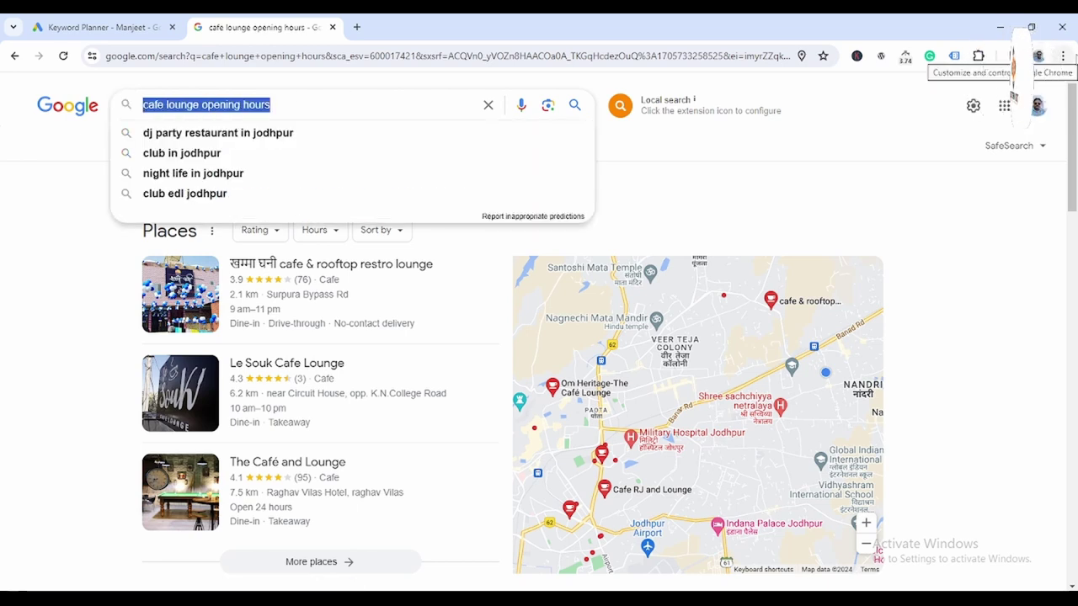
{"action": "key", "text": "End"}
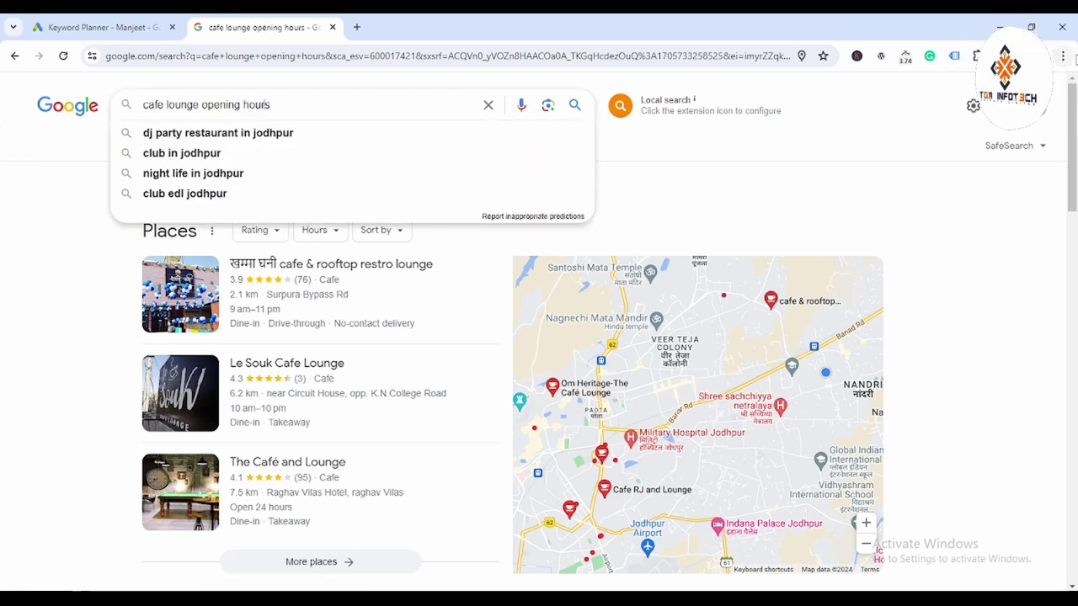
{"action": "left_click", "coordinate": [179, 104]}
{"action": "key", "text": "BackSpace"}
{"action": "key", "text": "BackSpace"}
{"action": "key", "text": "Delete"}
{"action": "key", "text": "Delete"}
{"action": "key", "text": "Delete"}
{"action": "key", "text": "Delete"}
{"action": "key", "text": "Delete"}
{"action": "key", "text": "Delete"}
{"action": "key", "text": "Delete"}
{"action": "key", "text": "Delete"}
{"action": "key", "text": "Delete"}
{"action": "key", "text": "Delete"}
{"action": "key", "text": "Delete"}
{"action": "key", "text": "Delete"}
{"action": "key", "text": "Delete"}
{"action": "key", "text": "Delete"}
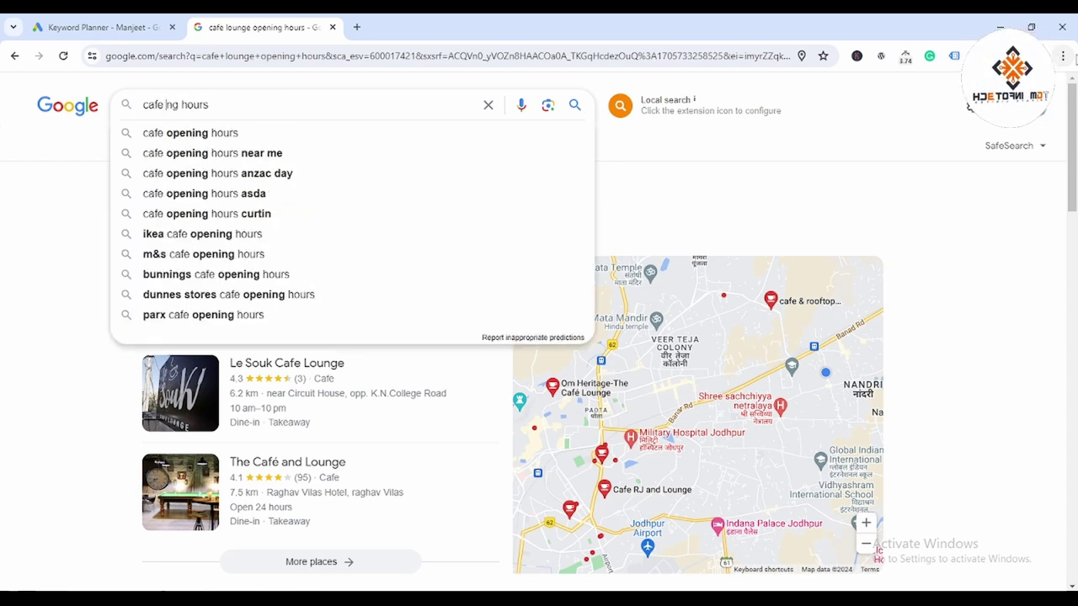
{"action": "key", "text": "Delete"}
{"action": "key", "text": "Delete"}
{"action": "key", "text": "Delete"}
{"action": "key", "text": "Delete"}
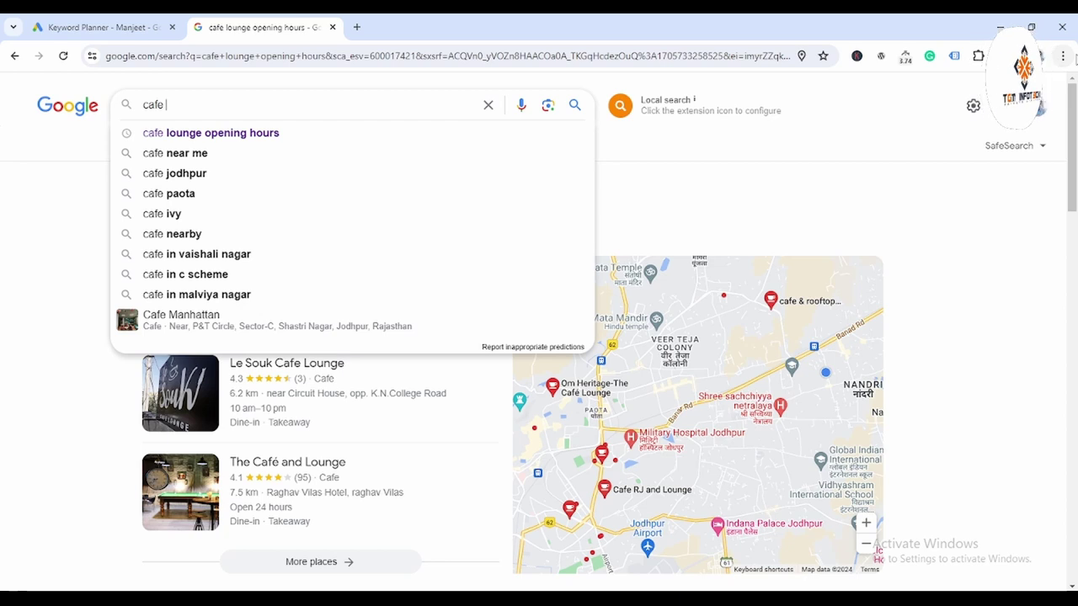
- Extend the query to "cafe in adelaide" and run the search
{"action": "type", "text": "in"}
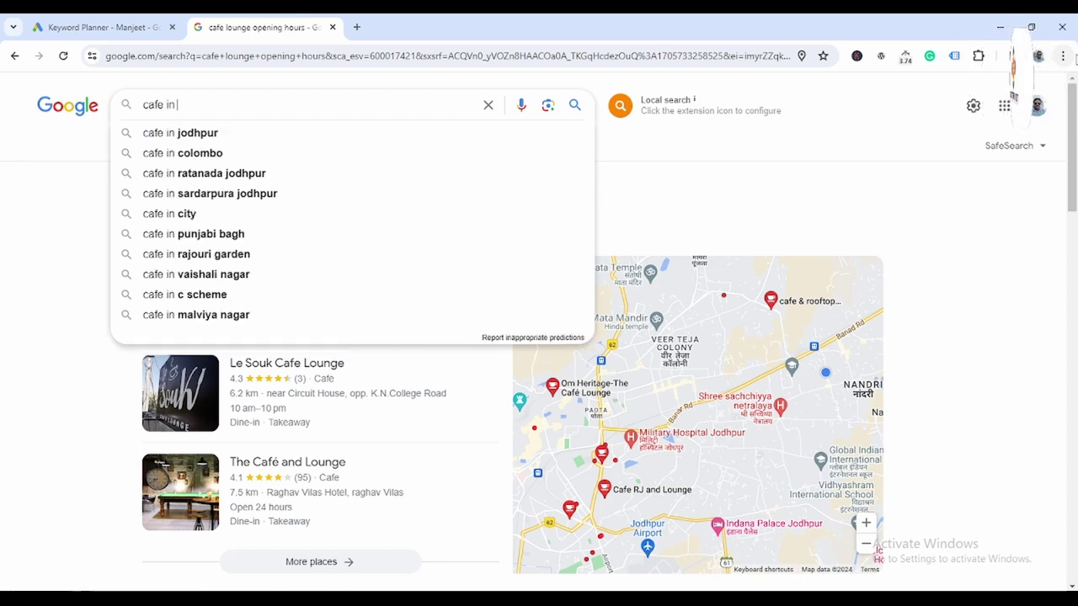
{"action": "type", "text": " ade"}
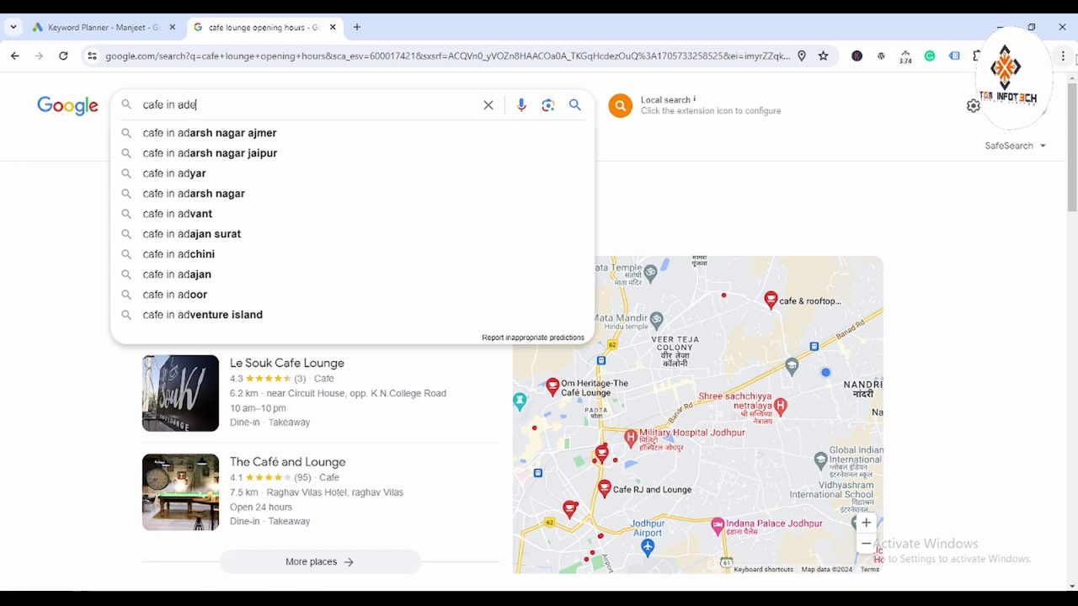
{"action": "type", "text": "laide"}
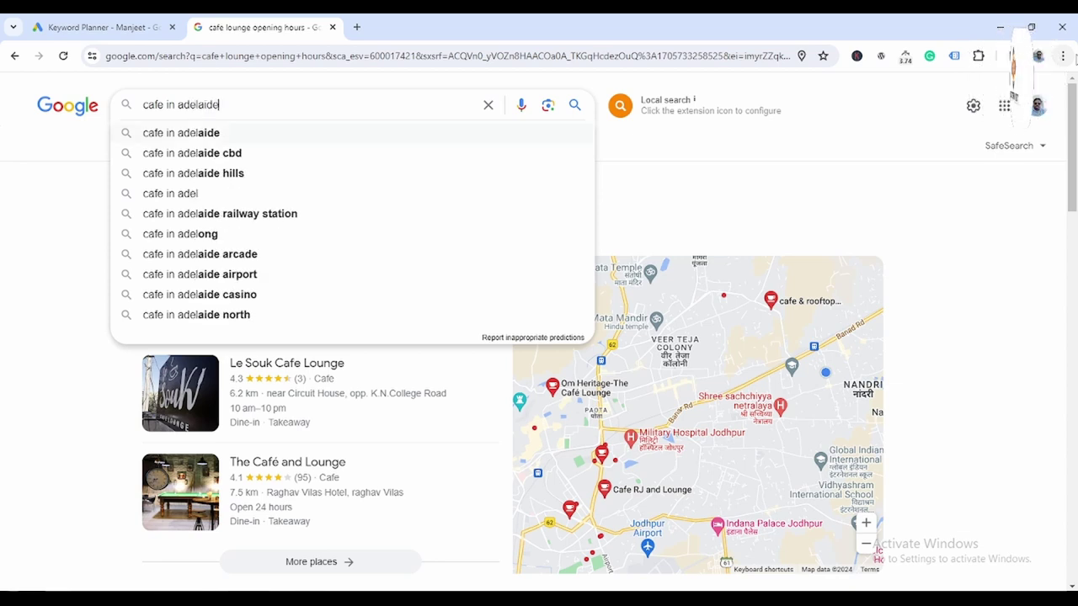
{"action": "key", "text": "Return"}
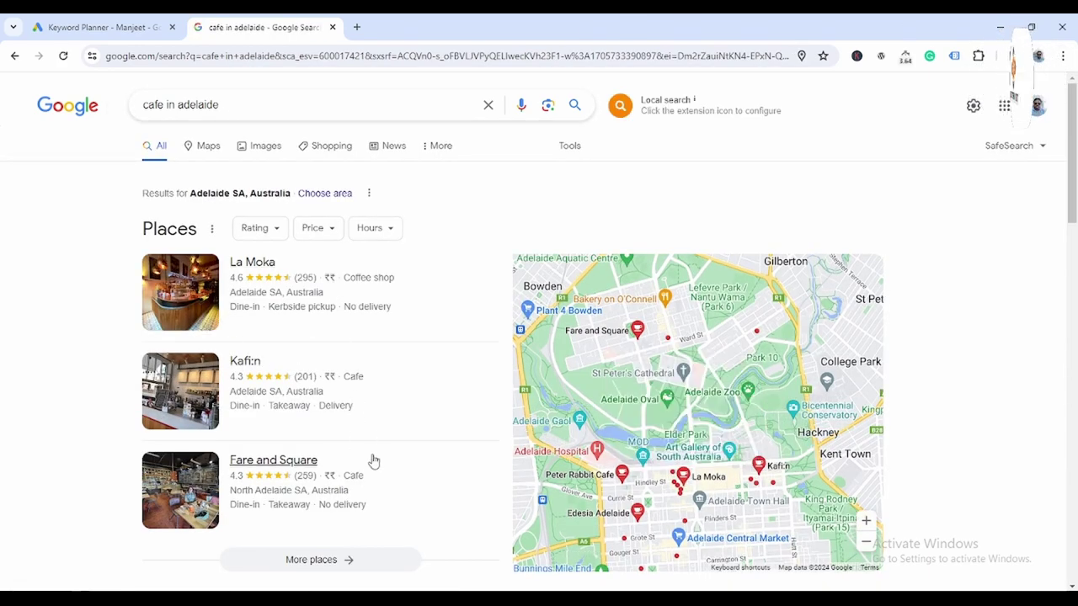
- Pick a keyword from the related searches for "cafe in adelaide" and enter "Best Café in Adelaide" in cell A4 of the Excel worksheet
{"action": "scroll", "coordinate": [374, 459], "scroll_direction": "down", "scroll_amount": 3}
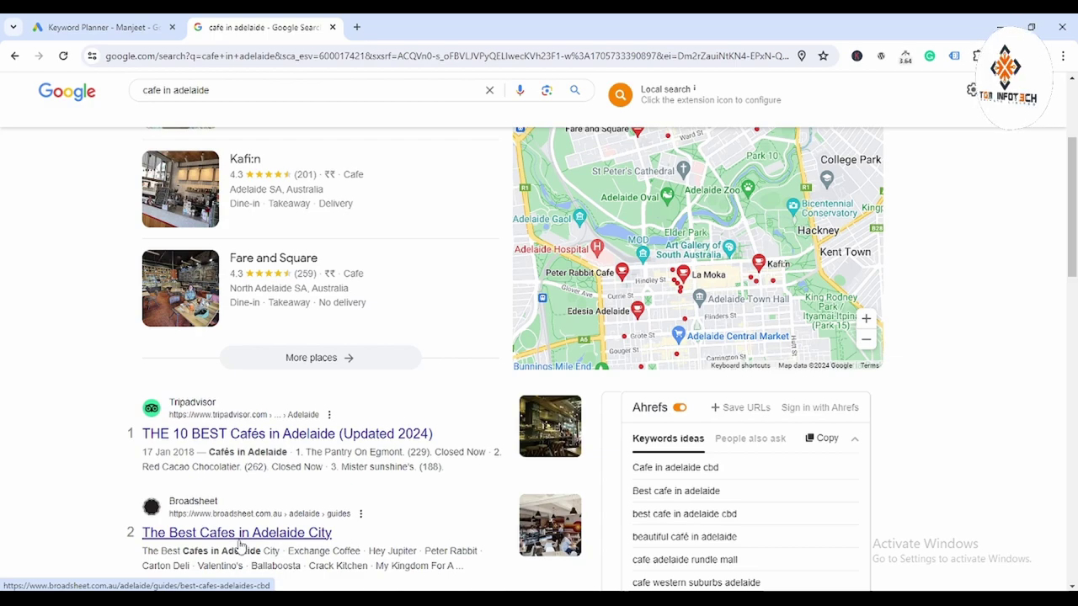
{"action": "scroll", "coordinate": [241, 546], "scroll_direction": "down", "scroll_amount": 3}
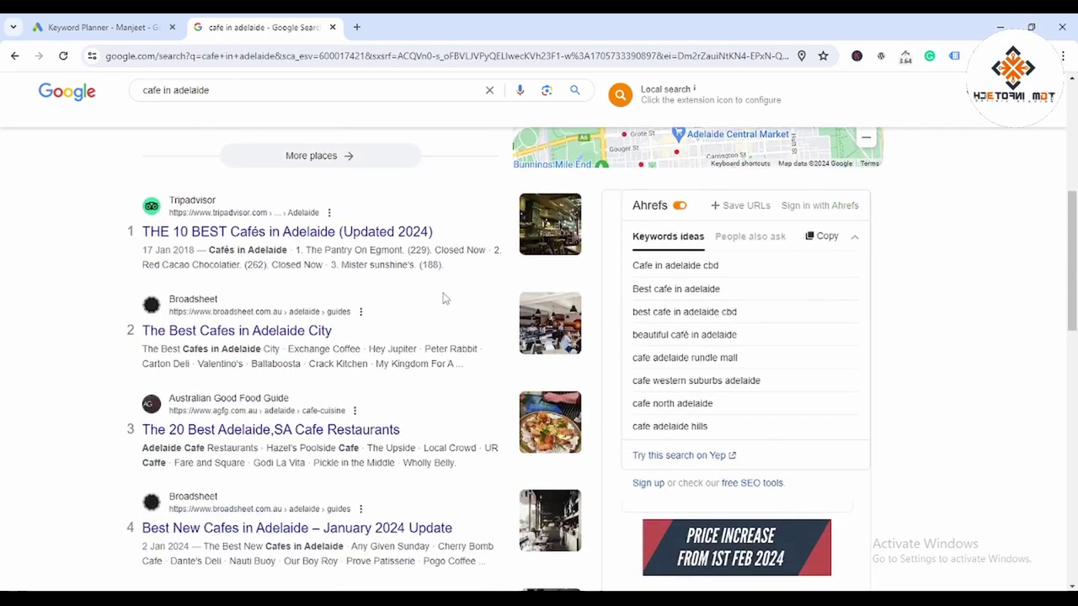
{"action": "scroll", "coordinate": [446, 313], "scroll_direction": "down", "scroll_amount": 5}
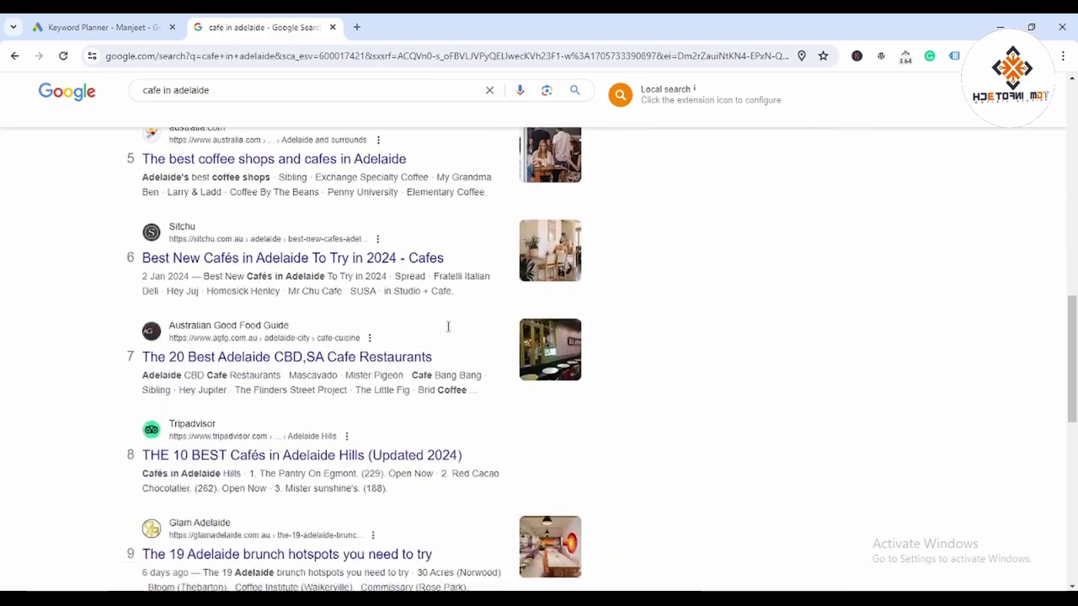
{"action": "scroll", "coordinate": [448, 326], "scroll_direction": "down", "scroll_amount": 8}
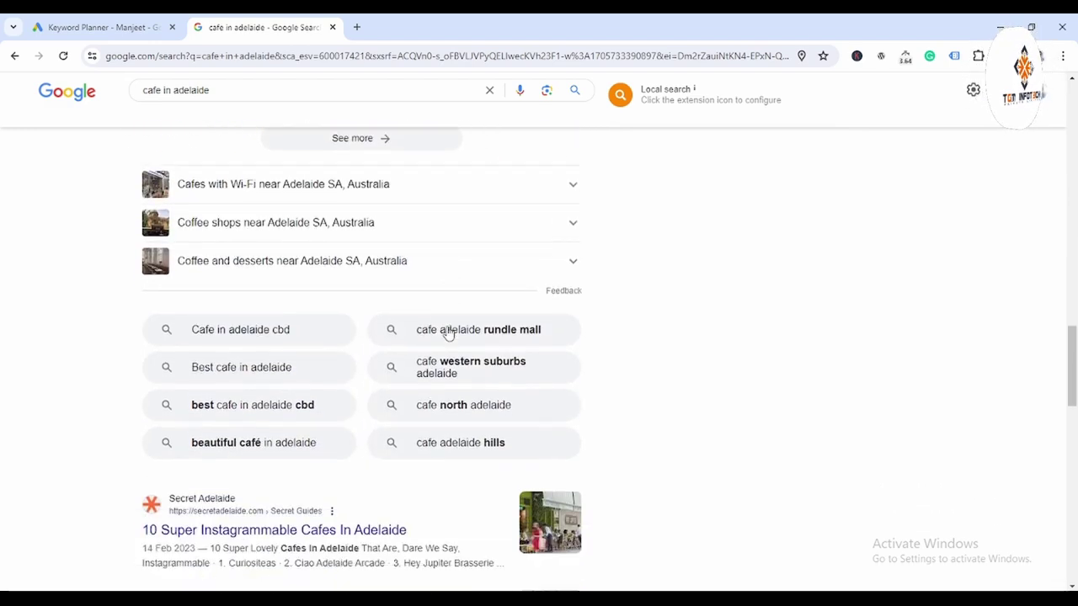
{"action": "scroll", "coordinate": [448, 333], "scroll_direction": "down", "scroll_amount": 1}
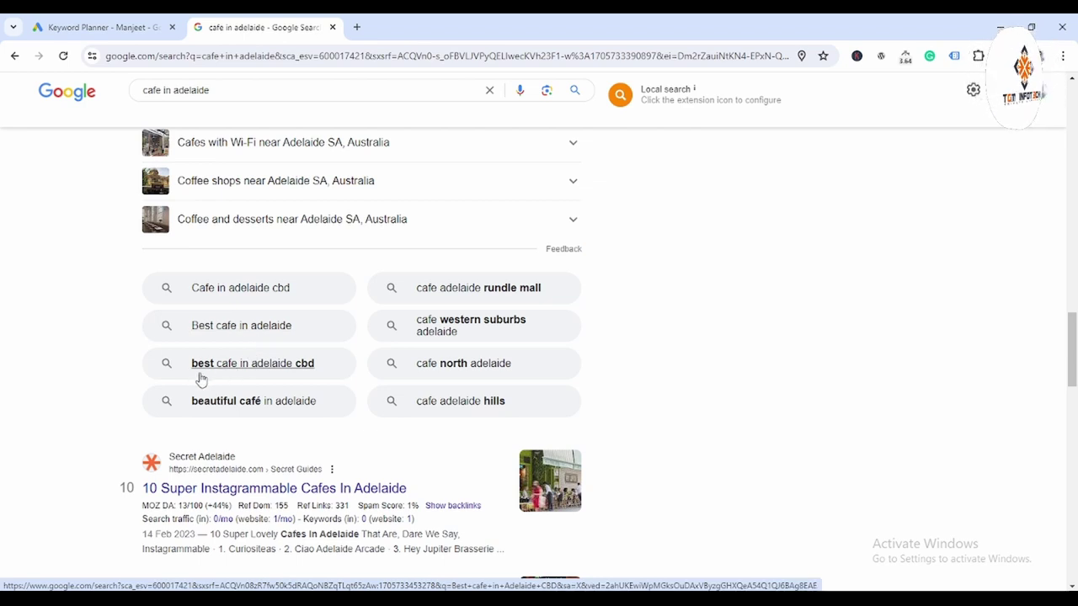
{"action": "left_click_drag", "start_coordinate": [183, 378], "coordinate": [264, 379]}
{"action": "left_click_drag", "start_coordinate": [190, 366], "coordinate": [719, 452]}
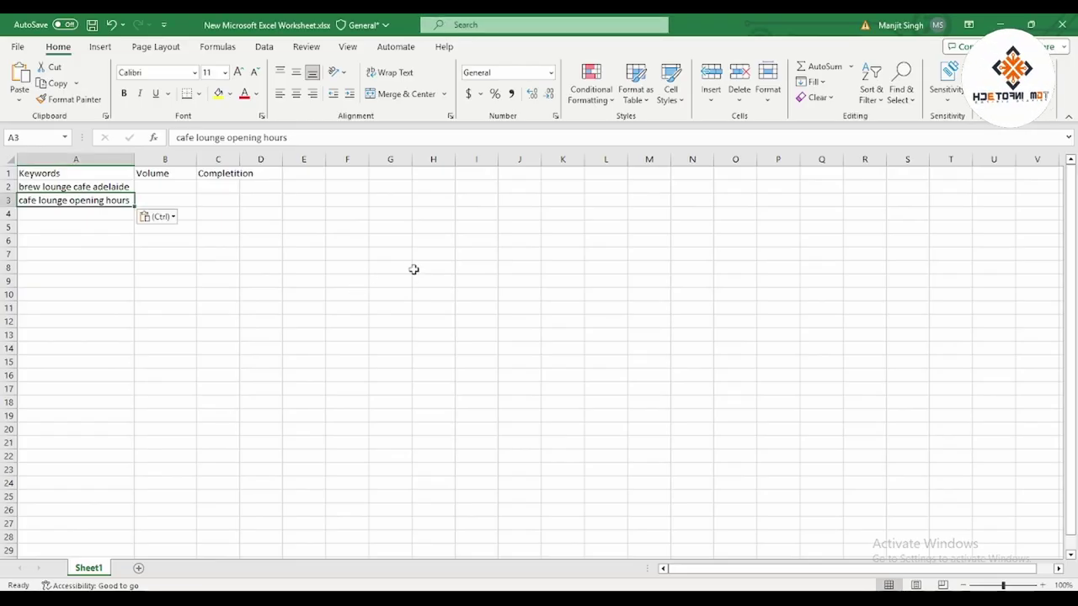
{"action": "key", "text": "Return"}
{"action": "type", "text": "Best Café in Adelaide"}
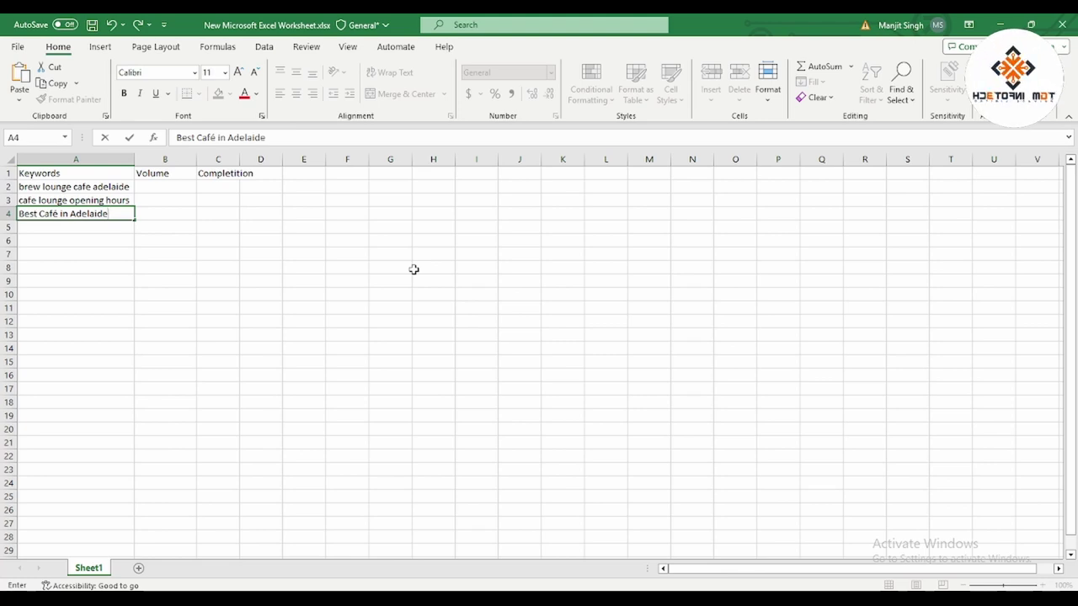
{"action": "key", "text": "Return"}
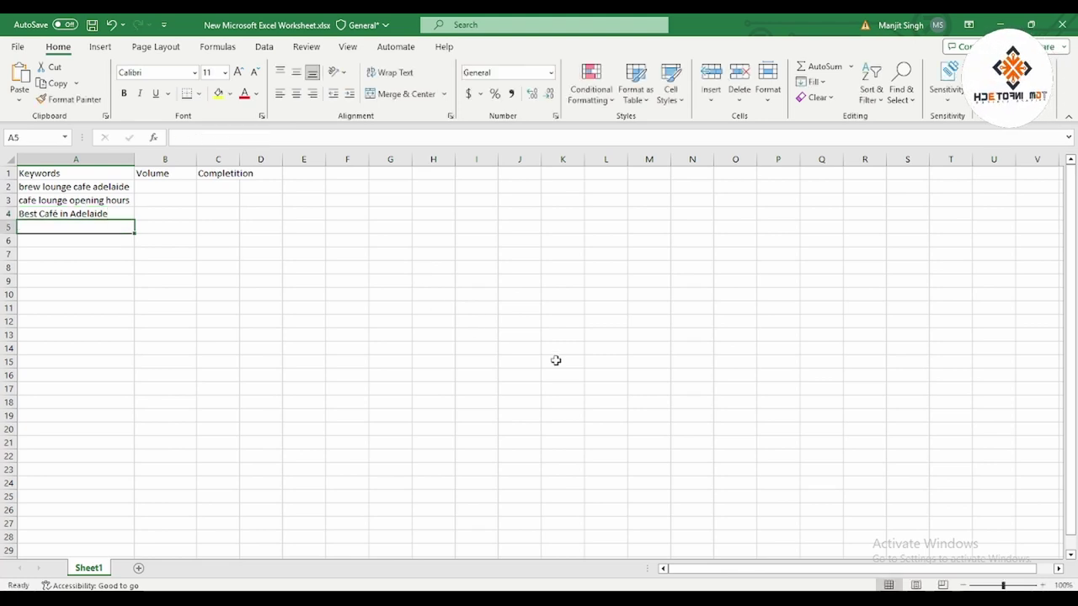
- Switch back to Chrome and run the suggested search "brew lounge cafe adelaide" in a new browser tab
{"action": "key", "text": "alt+Tab"}
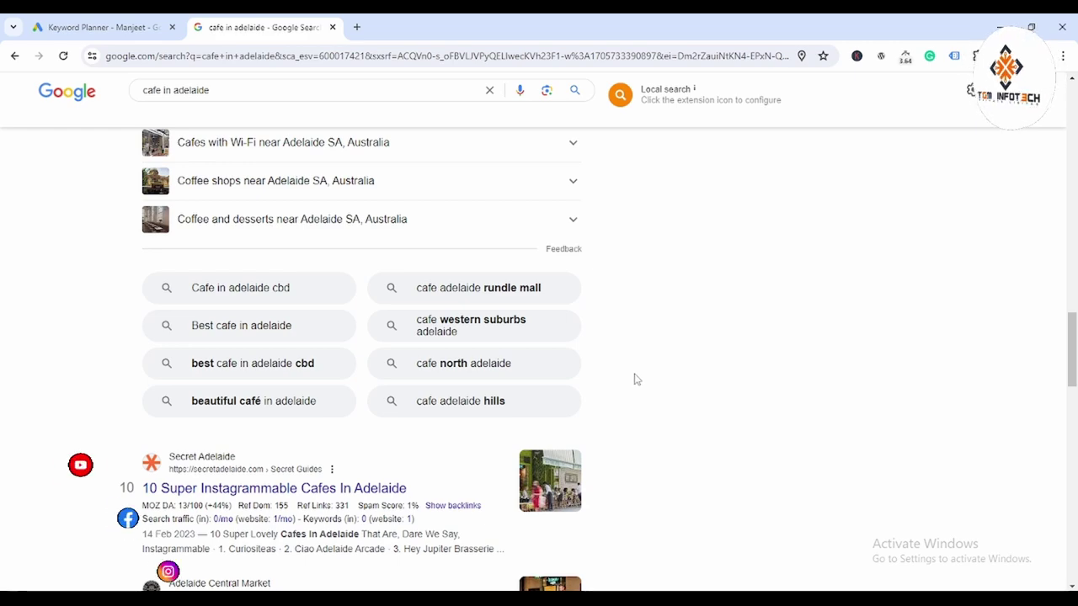
{"action": "scroll", "coordinate": [742, 379], "scroll_direction": "up", "scroll_amount": 10}
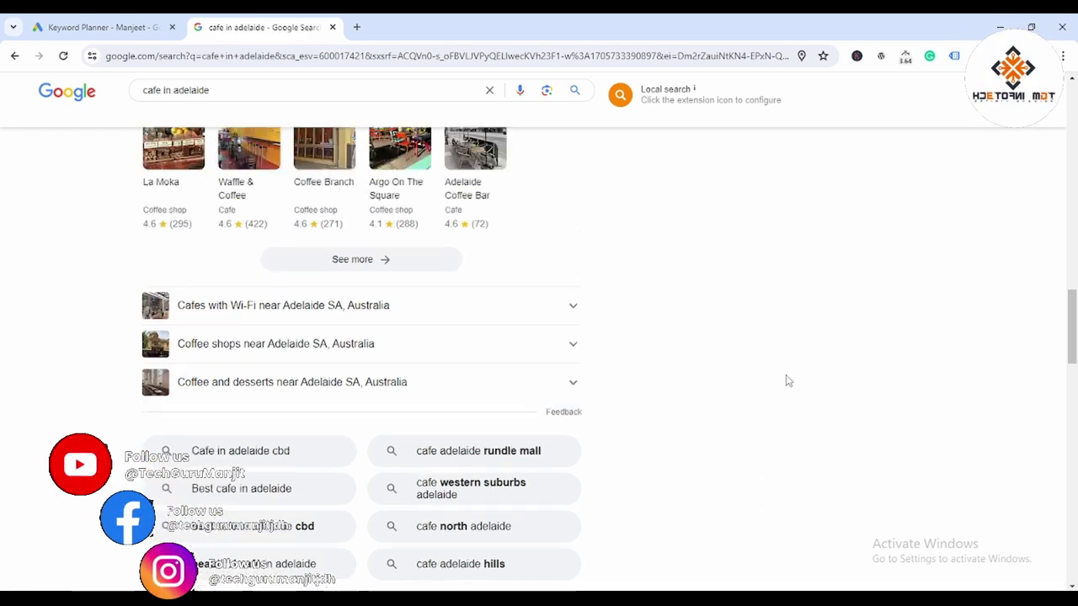
{"action": "scroll", "coordinate": [963, 415], "scroll_direction": "up", "scroll_amount": 10}
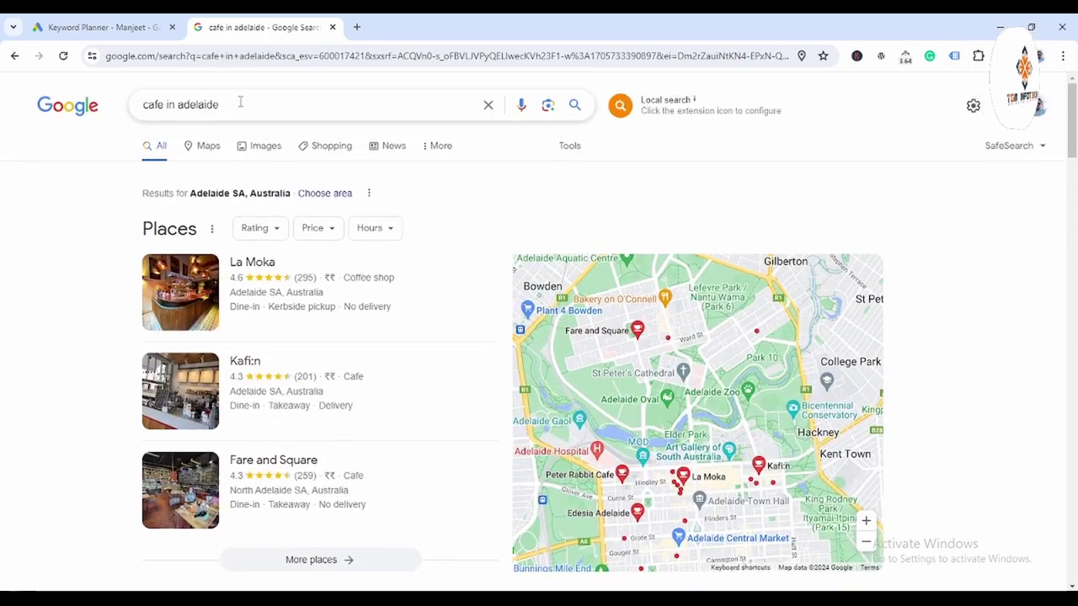
{"action": "left_click", "coordinate": [358, 27]}
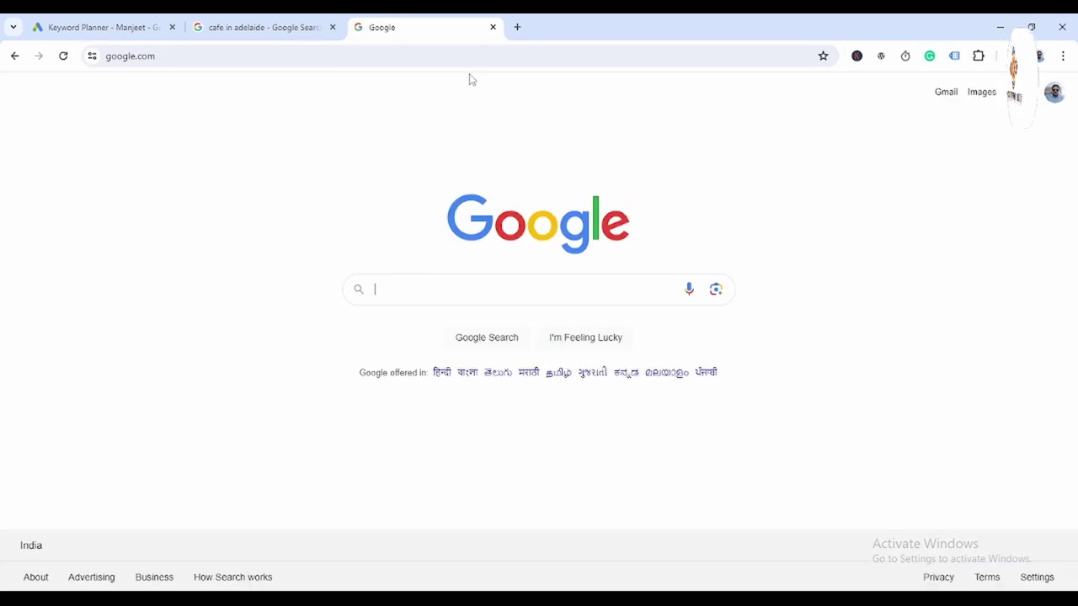
{"action": "type", "text": "bre"}
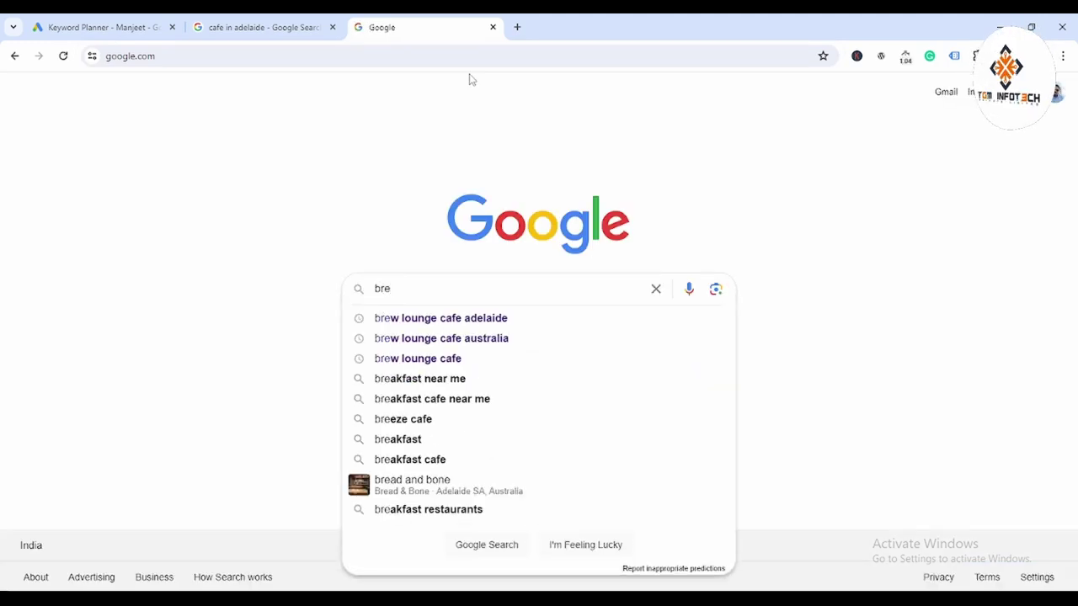
{"action": "key", "text": "Down"}
{"action": "key", "text": "Return"}
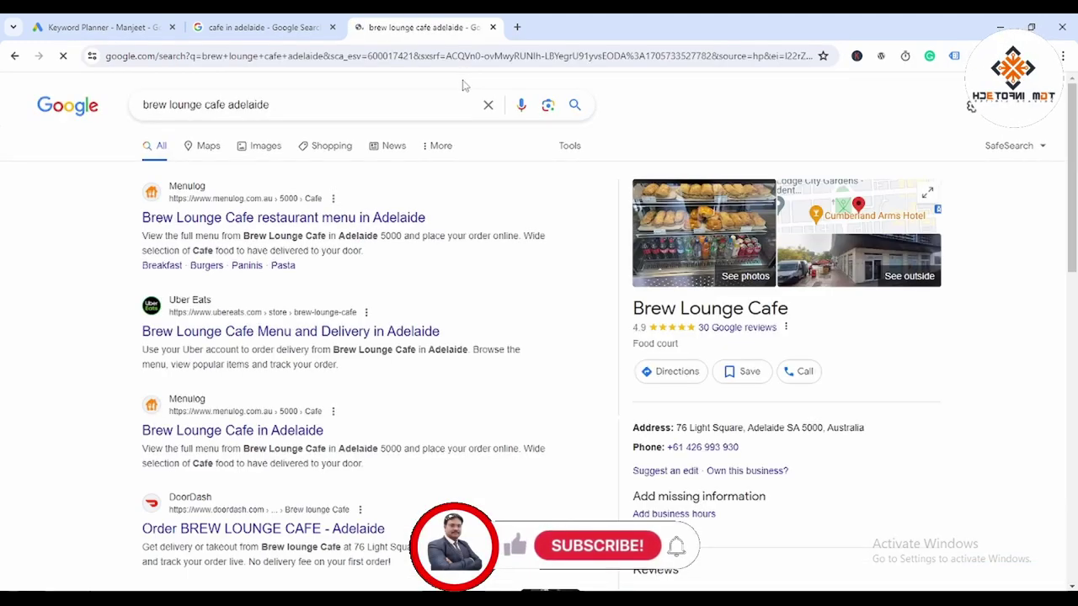
- Find the cafe's address in its Google business listing and enter the beginning of it in cell A5 of the Excel worksheet
{"action": "scroll", "coordinate": [1062, 235], "scroll_direction": "down", "scroll_amount": 10}
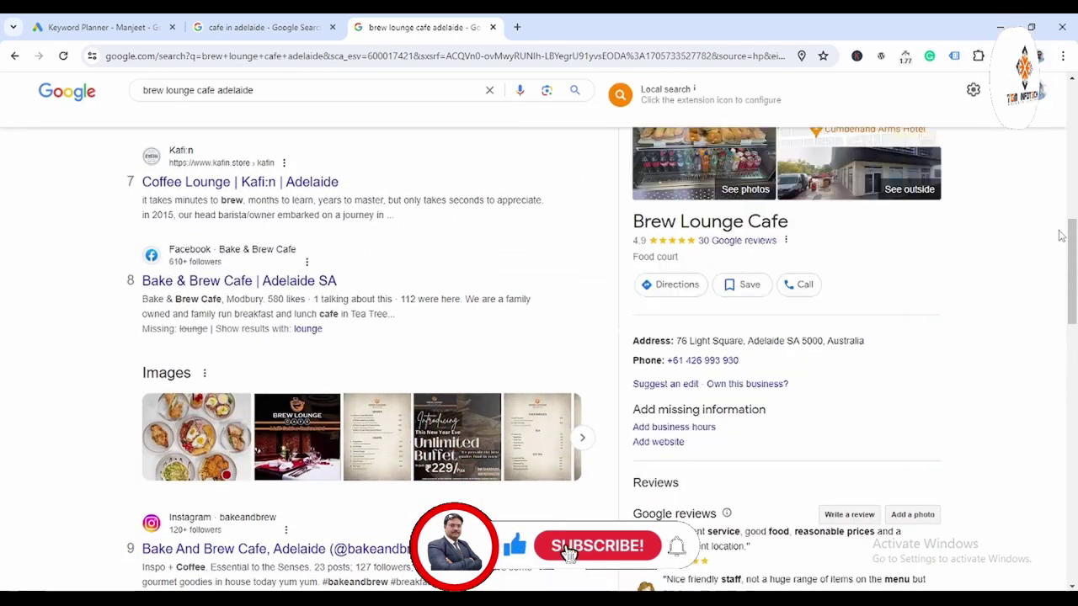
{"action": "scroll", "coordinate": [1060, 235], "scroll_direction": "down", "scroll_amount": 2}
{"action": "scroll", "coordinate": [1060, 236], "scroll_direction": "up", "scroll_amount": 2}
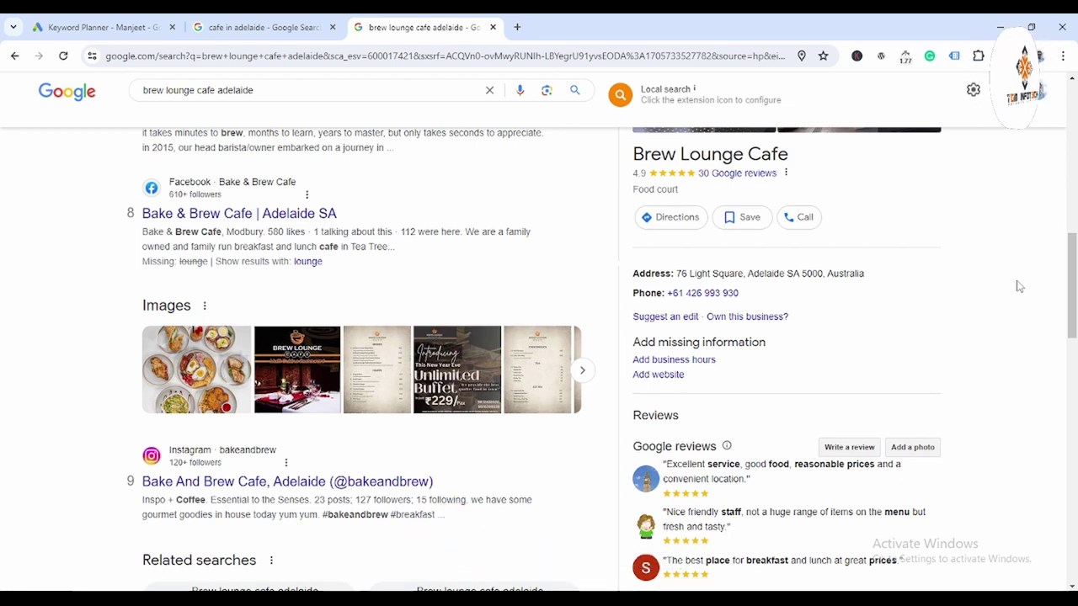
{"action": "left_click", "coordinate": [587, 590]}
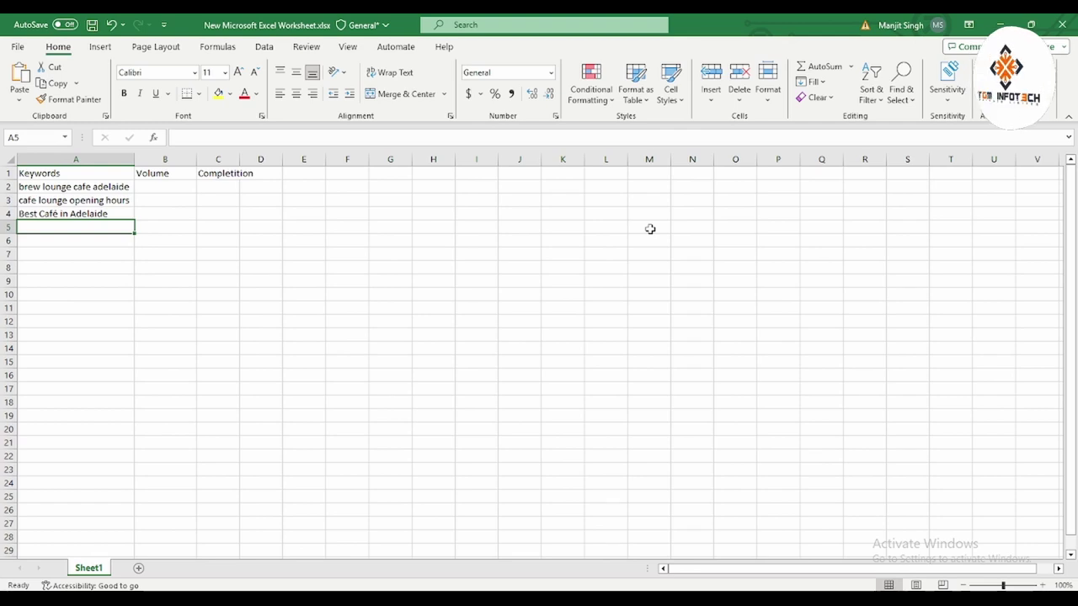
{"action": "type", "text": "76 Light"}
- Copy the street and city from the cafe's Google business listing in Chrome and append them to the text in cell A5 in Excel
{"action": "key", "text": "alt+Tab"}
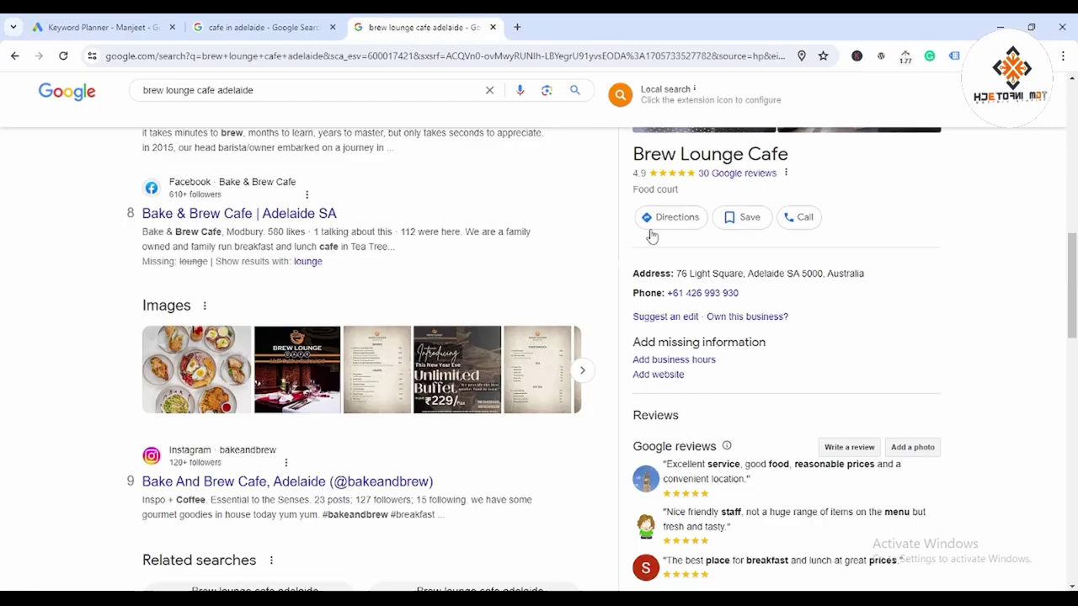
{"action": "left_click_drag", "start_coordinate": [676, 274], "coordinate": [784, 273]}
{"action": "key", "text": "ctrl+c"}
{"action": "key", "text": "alt+Tab"}
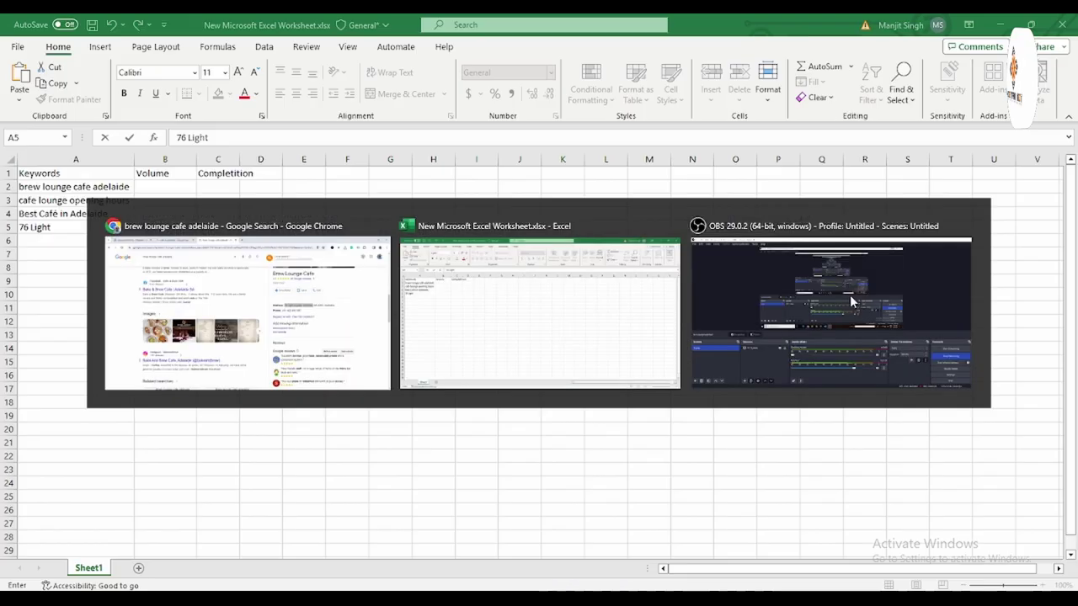
{"action": "key", "text": "ctrl+v"}
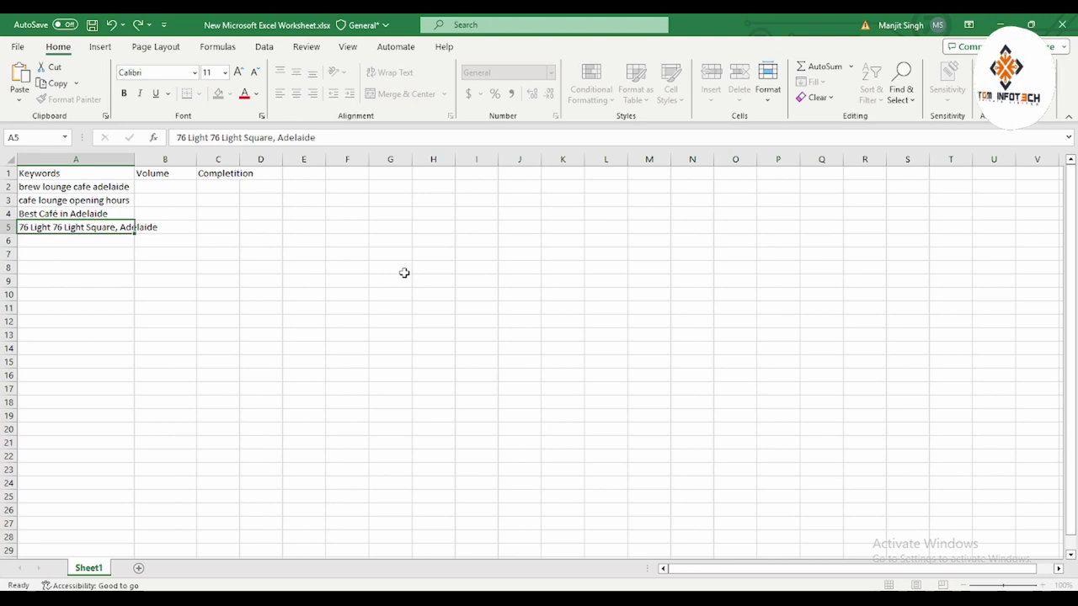
{"action": "key", "text": "ctrl+Return"}
{"action": "key", "text": "super"}
{"action": "key", "text": "Escape"}
- Replace the duplicated beginning of the address in cell A5 with the word "café"
{"action": "key", "text": "F2"}
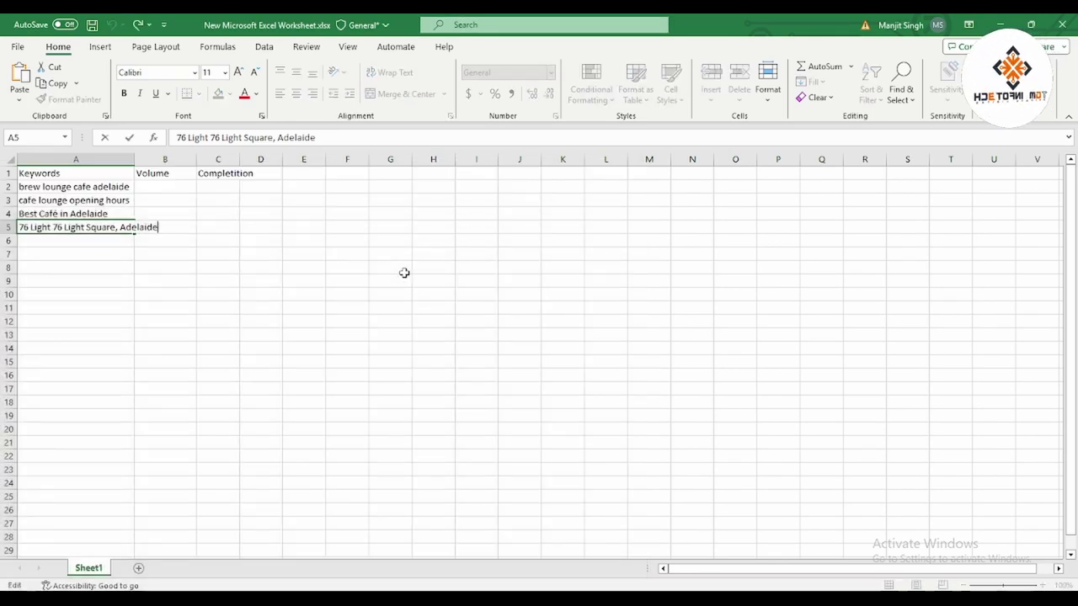
{"action": "key", "text": "BackSpace"}
{"action": "key", "text": "BackSpace"}
{"action": "key", "text": "BackSpace"}
{"action": "key", "text": "BackSpace"}
{"action": "key", "text": "BackSpace"}
{"action": "key", "text": "BackSpace"}
{"action": "key", "text": "BackSpace"}
{"action": "key", "text": "BackSpace"}
{"action": "key", "text": "BackSpace"}
{"action": "type", "text": "café at"}
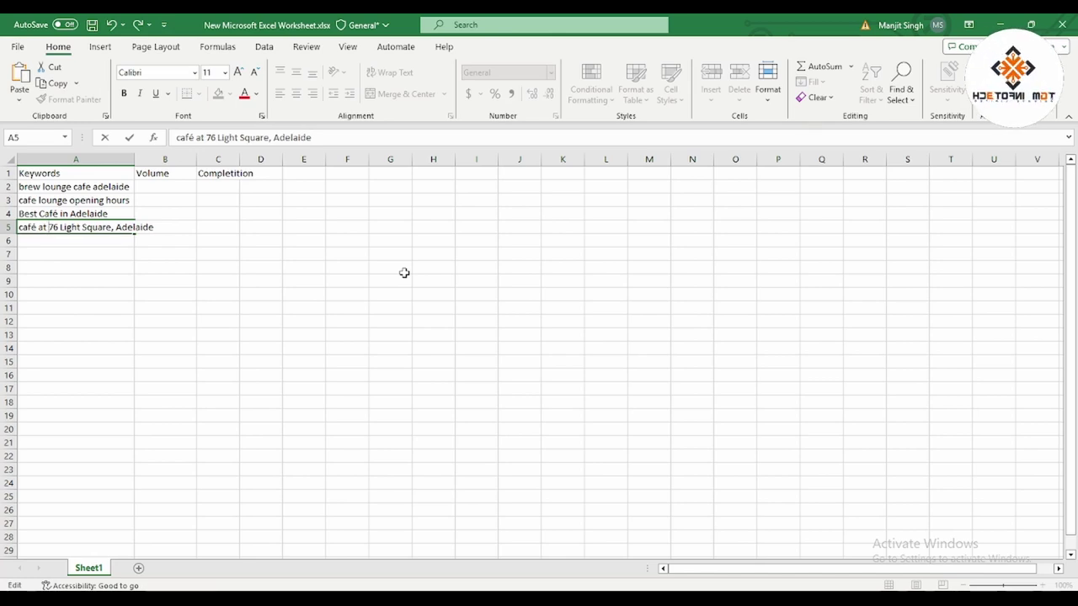
{"action": "key", "text": "BackSpace"}
{"action": "key", "text": "BackSpace"}
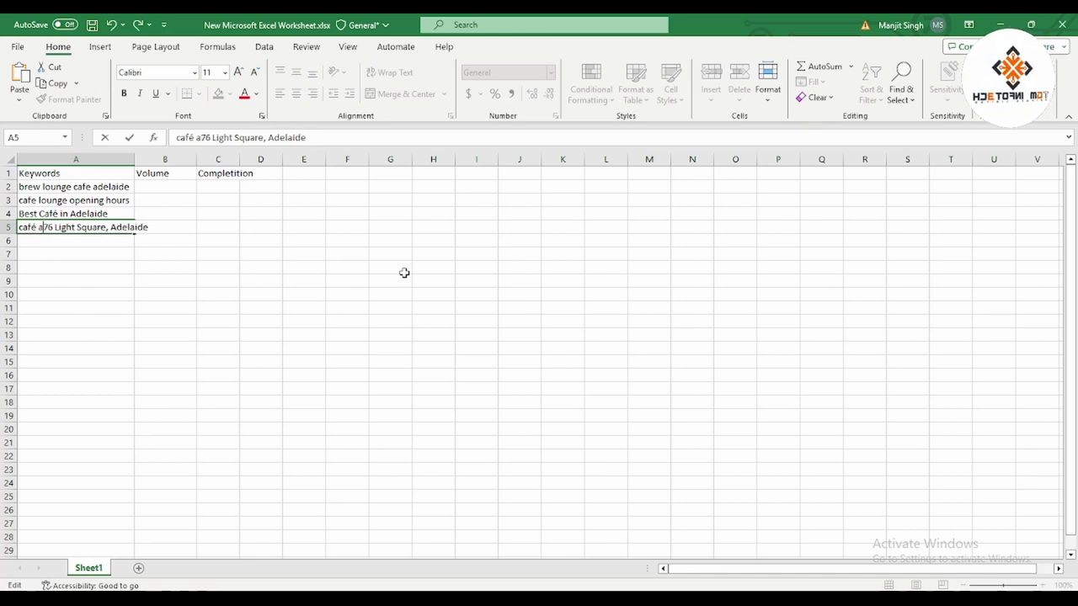
{"action": "key", "text": "BackSpace"}
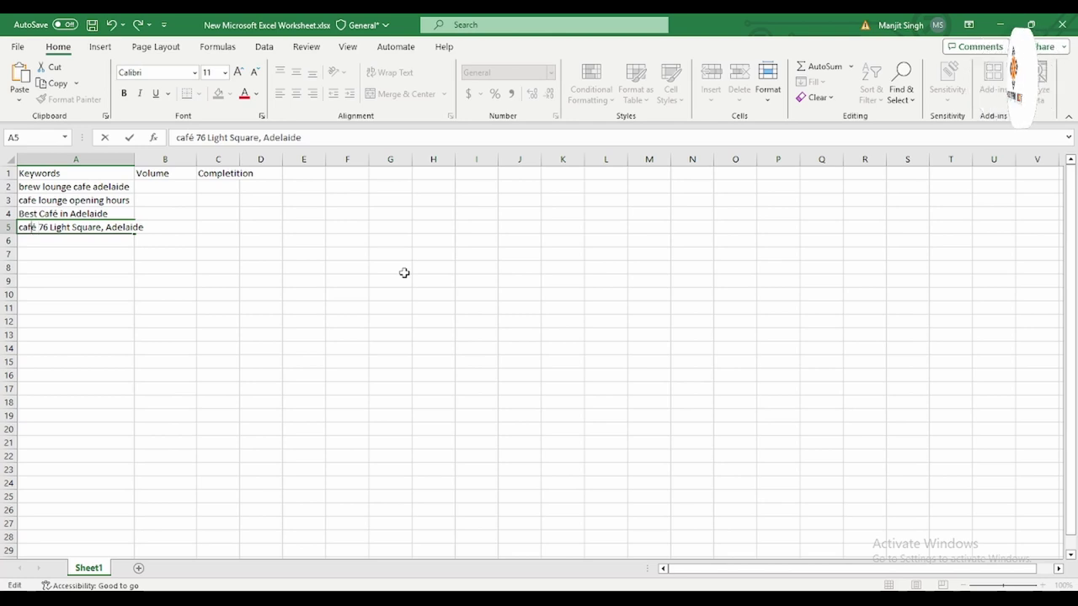
- Add "Launge" at the start of the keyword in cell A5 and remove the comma before "Adelaide"
{"action": "type", "text": "Launge"}
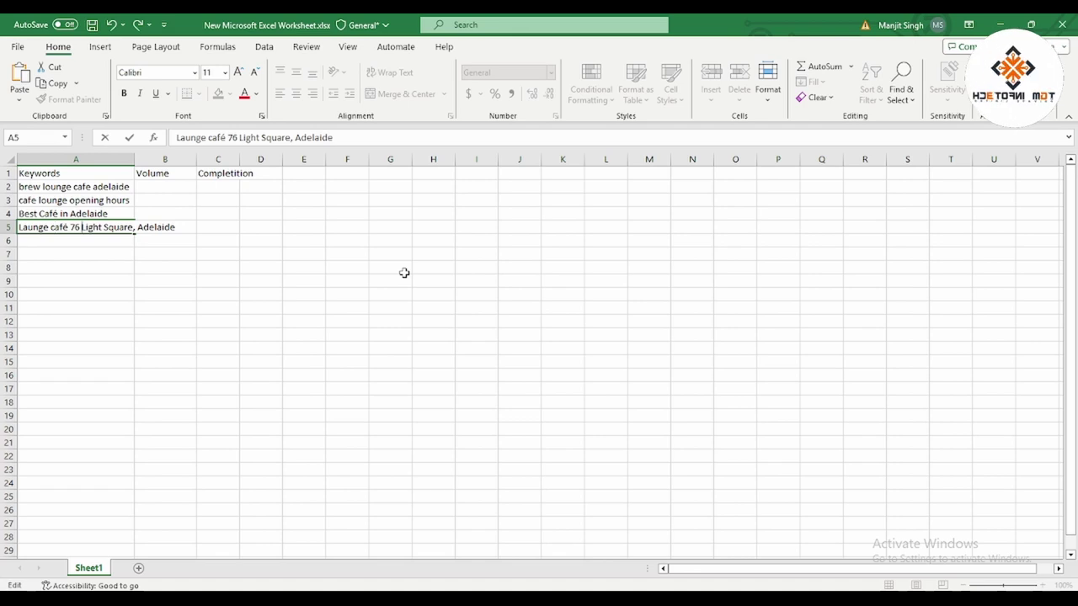
{"action": "key", "text": "Right"}
{"action": "key", "text": "Right"}
{"action": "key", "text": "Right"}
{"action": "key", "text": "Right"}
{"action": "key", "text": "Right"}
{"action": "key", "text": "Right"}
{"action": "key", "text": "Right"}
{"action": "key", "text": "Right"}
{"action": "key", "text": "Right"}
{"action": "key", "text": "Right"}
{"action": "key", "text": "Right"}
{"action": "key", "text": "Right"}
{"action": "key", "text": "Right"}
{"action": "key", "text": "Right"}
{"action": "key", "text": "Right"}
{"action": "key", "text": "Right"}
{"action": "key", "text": "Right"}
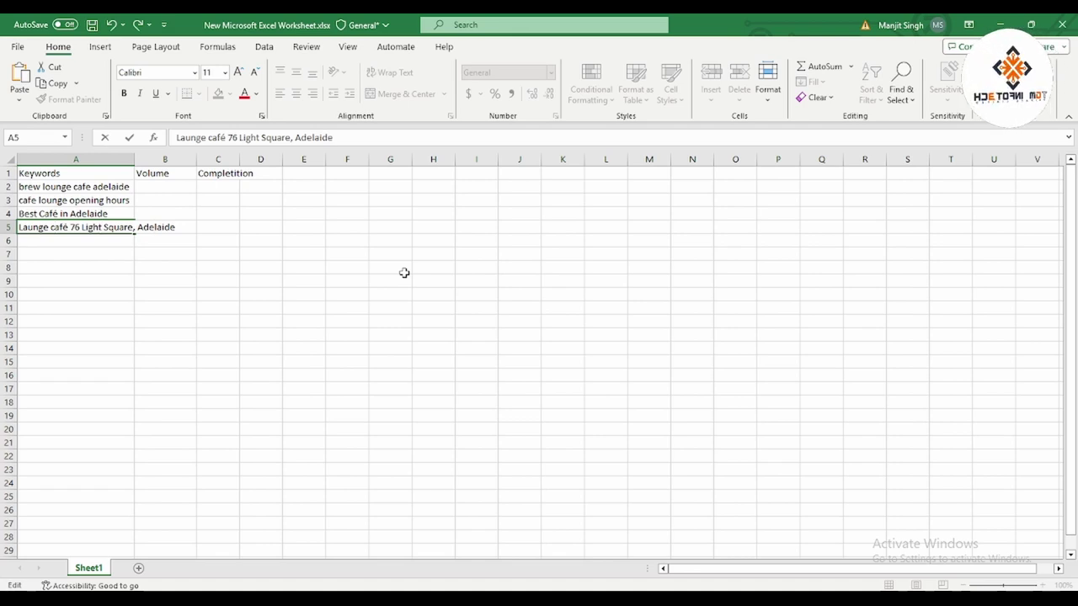
{"action": "key", "text": "BackSpace"}
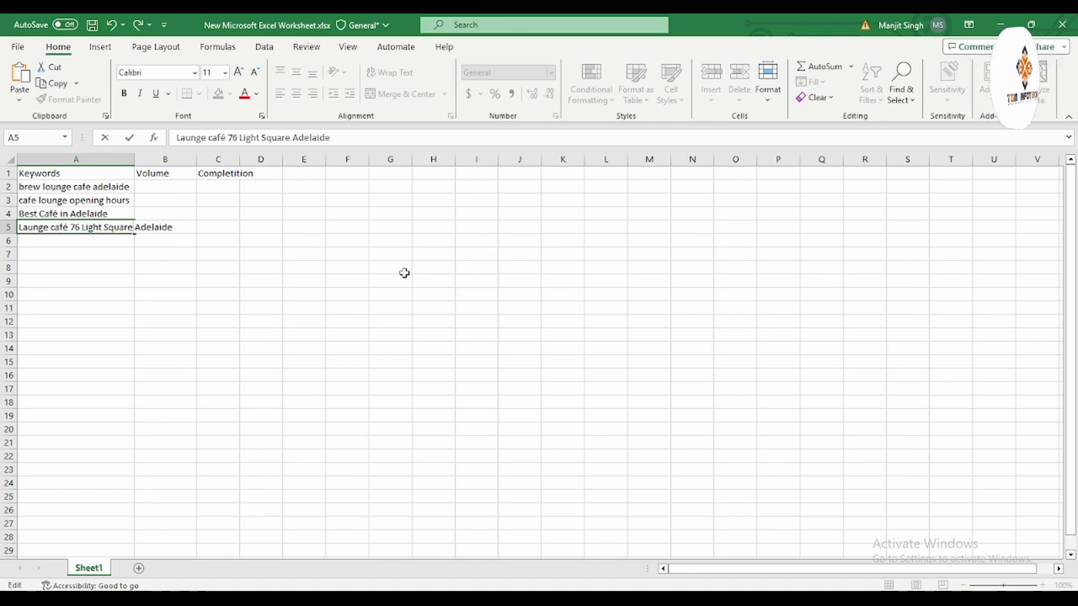
{"action": "key", "text": "Return"}
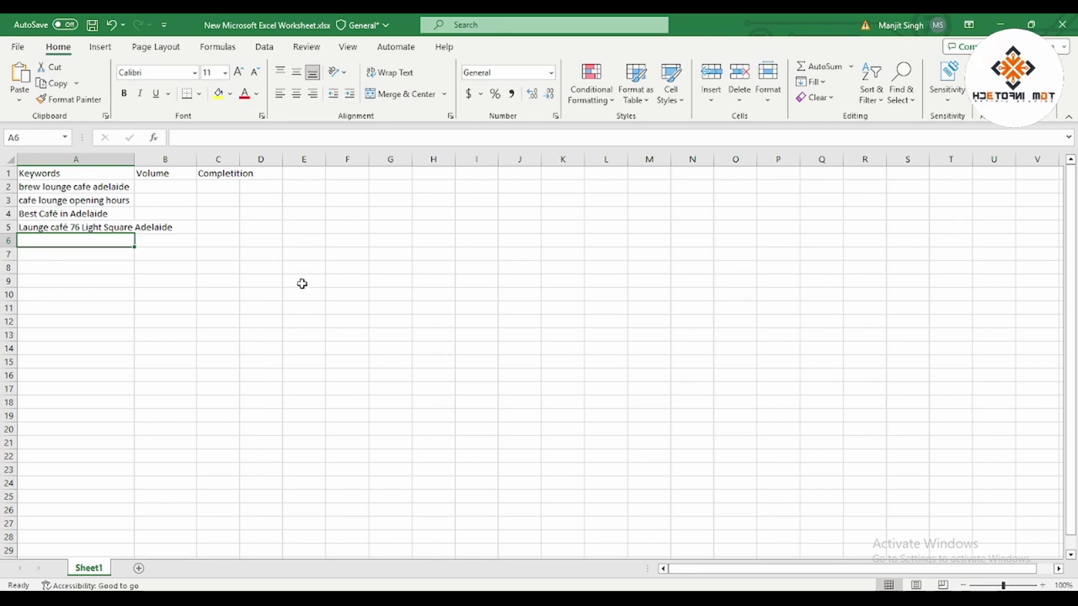
- Fit column A to its contents and enter "Best Lounge Café in Adelaide" in cell A6
{"action": "double_click", "coordinate": [134, 159]}
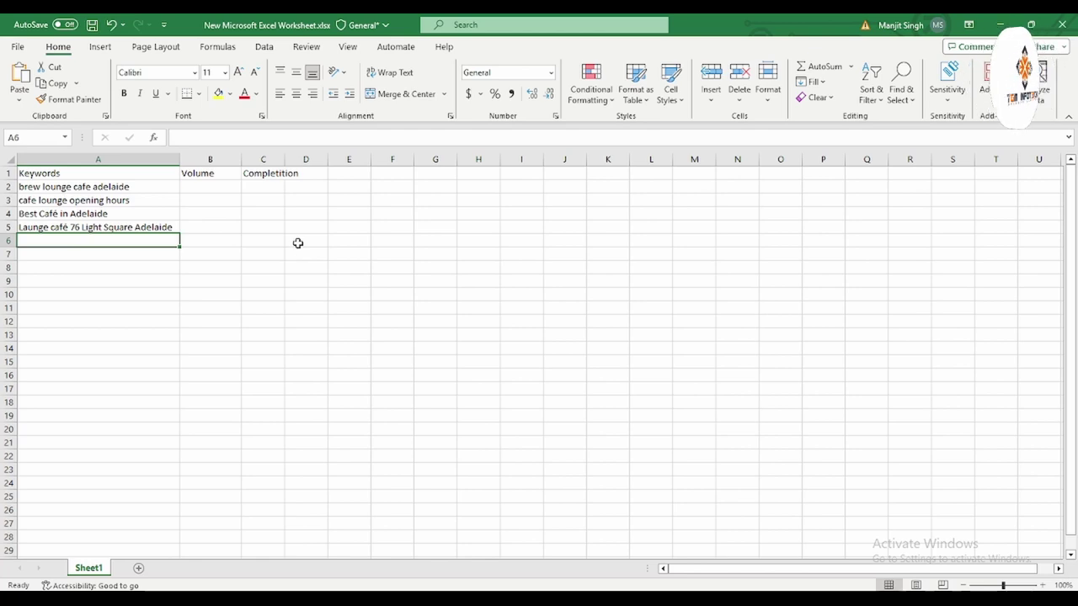
{"action": "type", "text": "Best"}
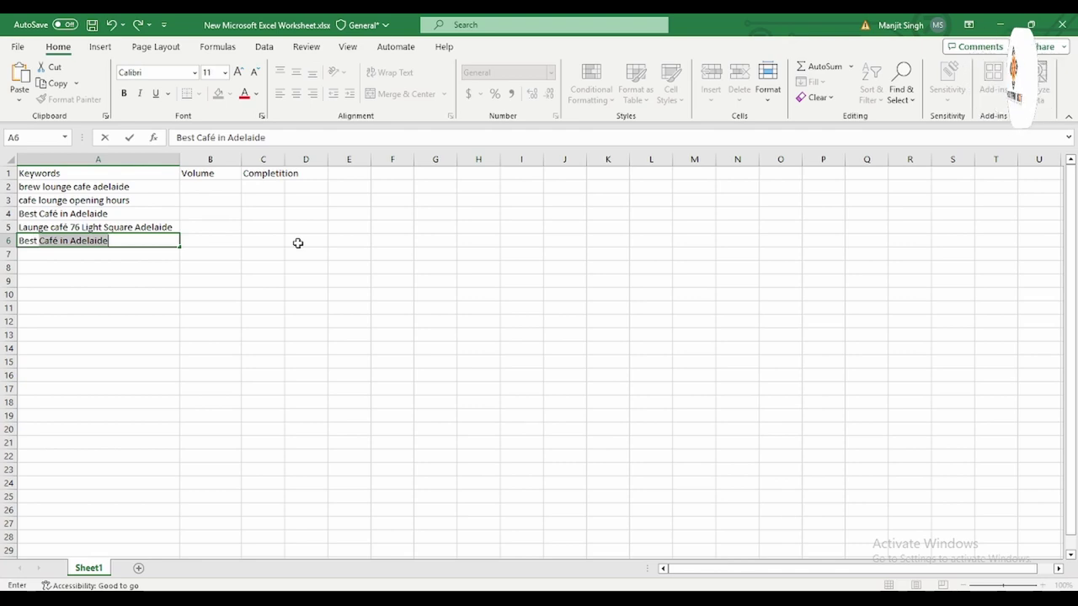
{"action": "type", "text": " Lounge Café in Adelaide"}
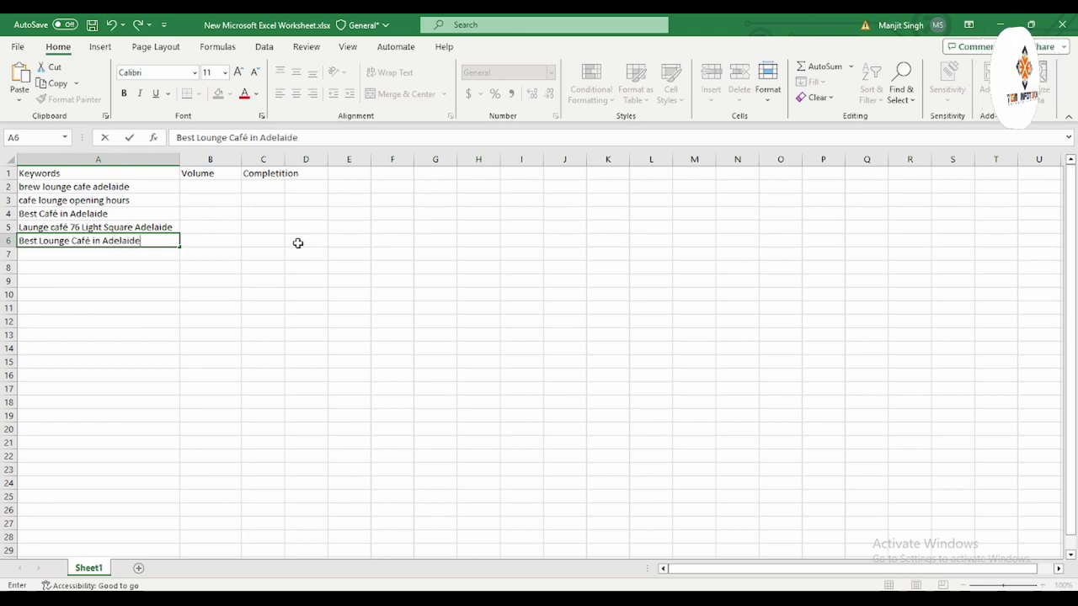
{"action": "key", "text": "Return"}
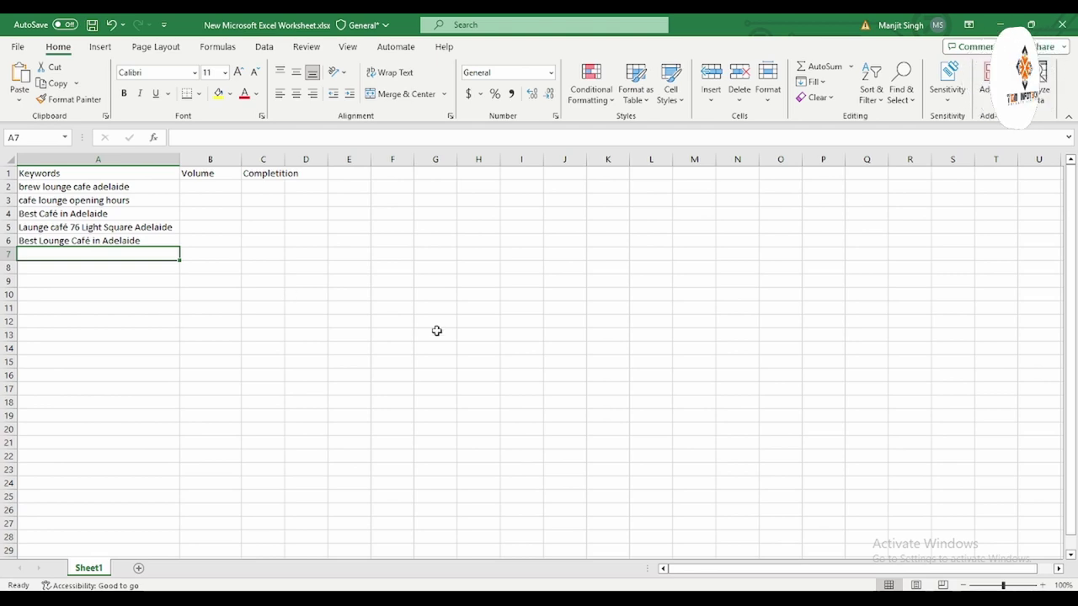
- Switch to Google Ads Keyword Planner in Chrome and start discovering new keywords
{"action": "key", "text": "alt+Tab"}
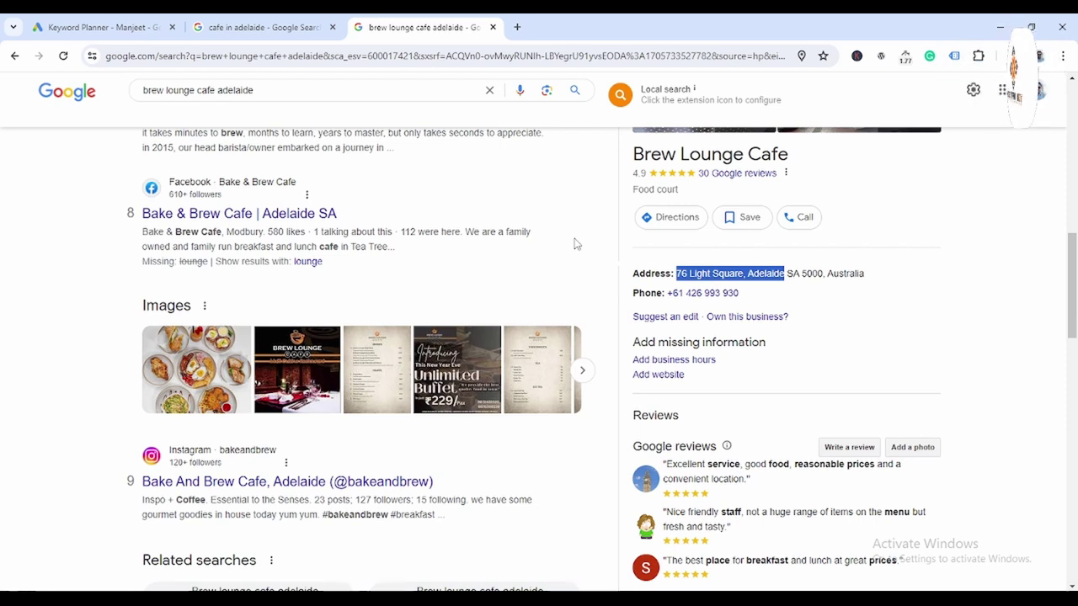
{"action": "left_click", "coordinate": [114, 28]}
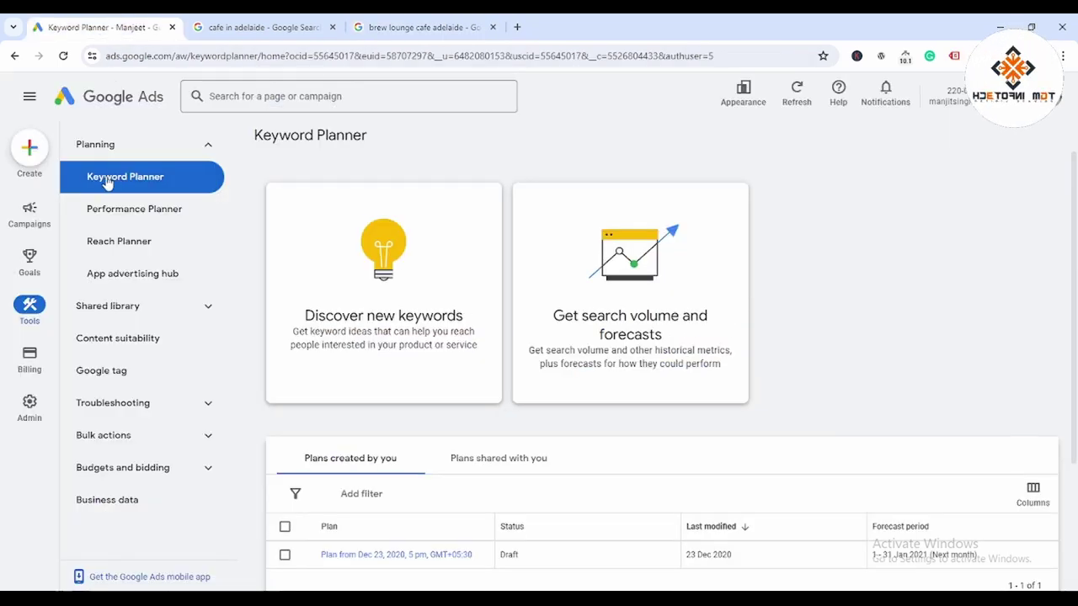
{"action": "left_click", "coordinate": [401, 322]}
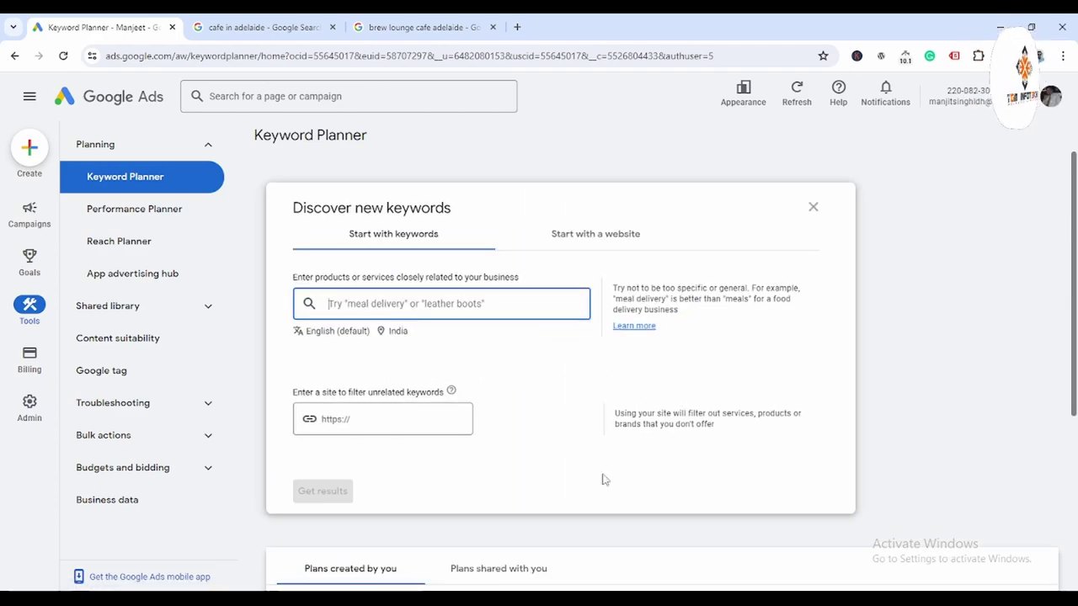
- Copy "Best Café in Adelaide" from cell A4 in Excel and get Keyword Planner results for it in Chrome
{"action": "key", "text": "alt+Tab"}
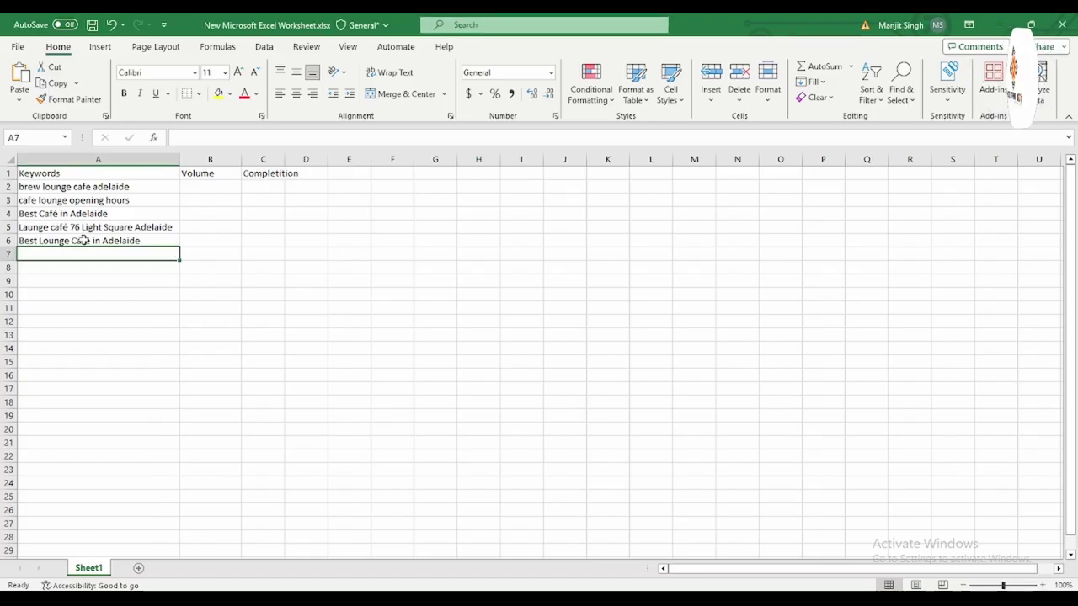
{"action": "left_click", "coordinate": [85, 216]}
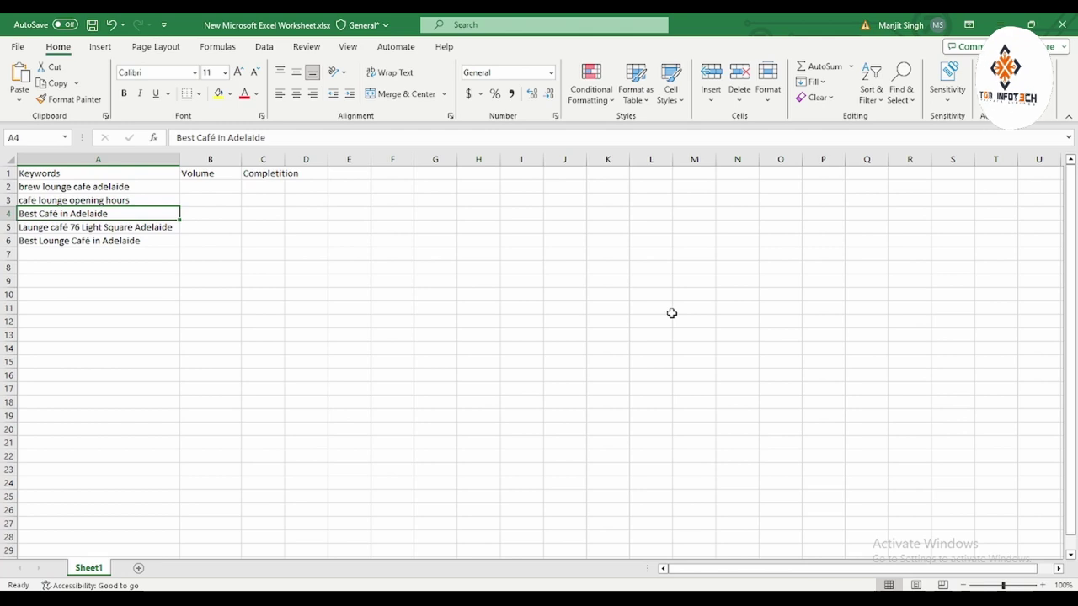
{"action": "key", "text": "ctrl+c"}
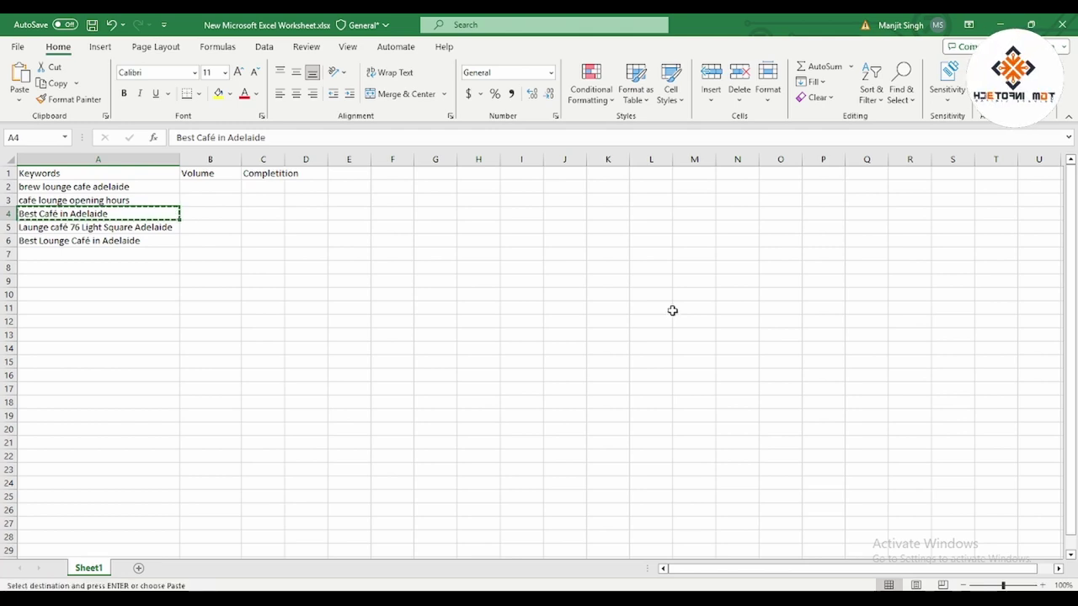
{"action": "key", "text": "alt+Tab"}
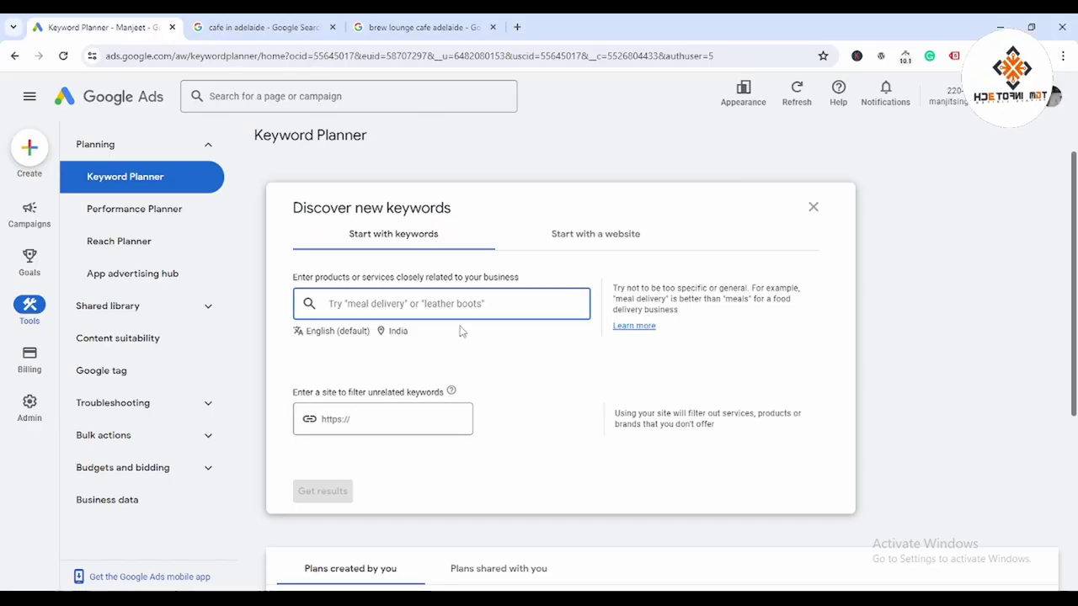
{"action": "key", "text": "ctrl+v"}
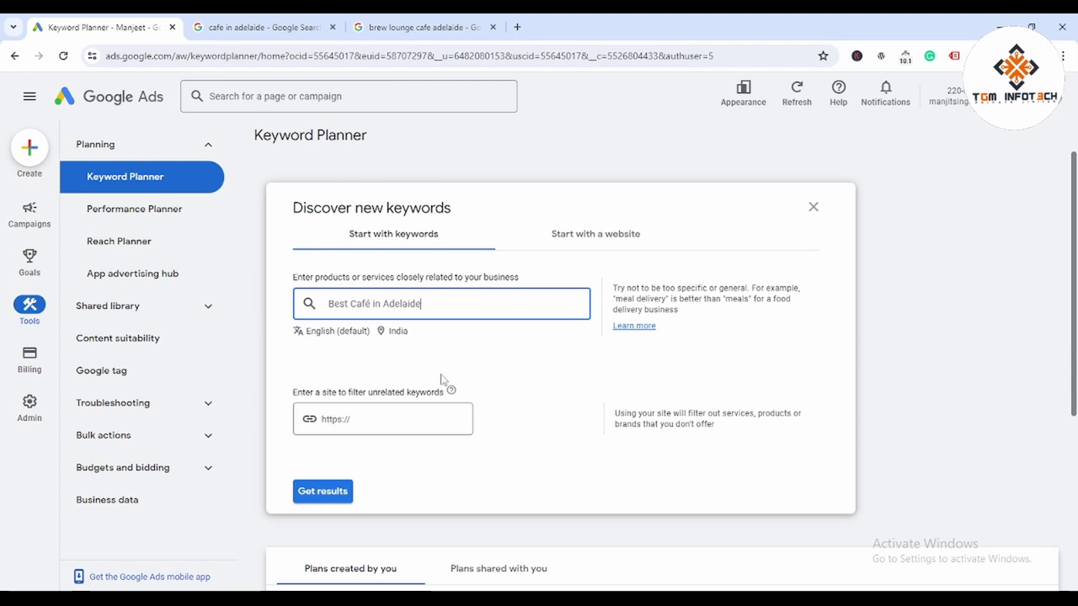
{"action": "left_click", "coordinate": [335, 497]}
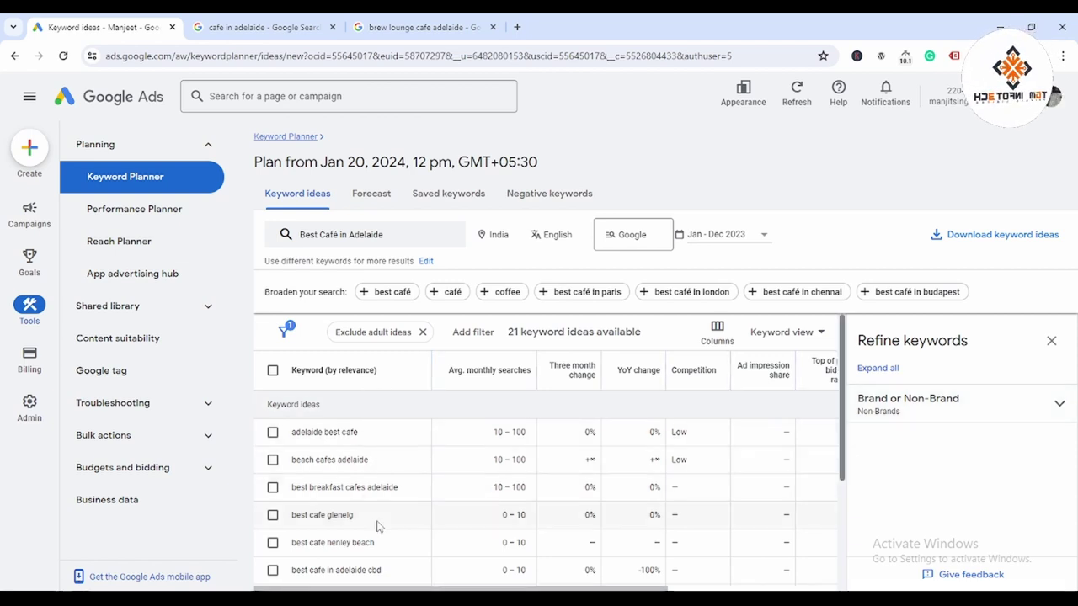
- Review the average monthly searches and competition of the India keyword ideas through to the last results page
{"action": "scroll", "coordinate": [379, 522], "scroll_direction": "down", "scroll_amount": 3}
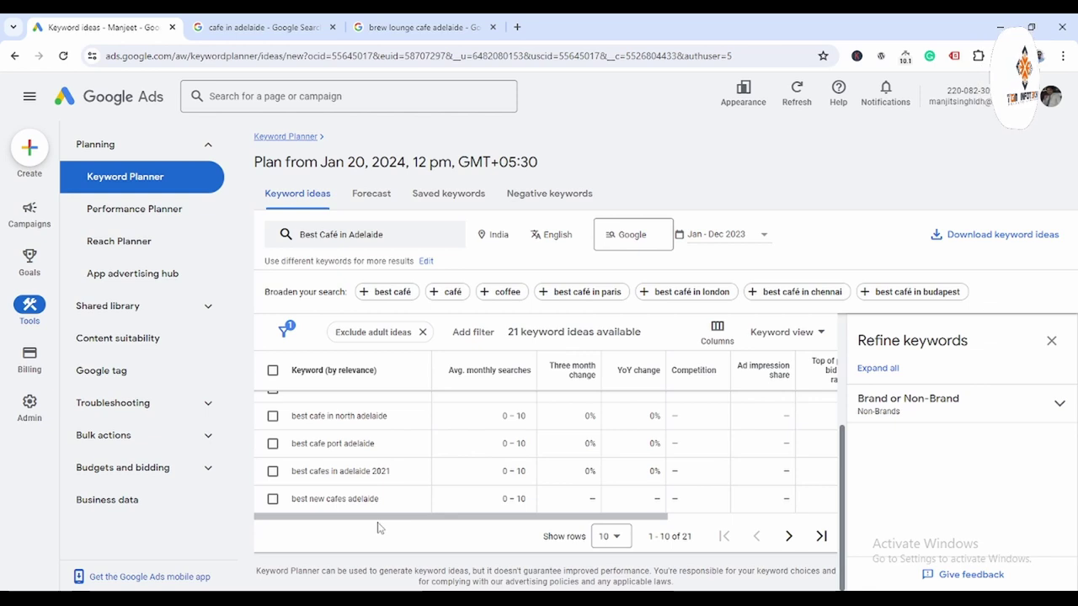
{"action": "left_click", "coordinate": [789, 536]}
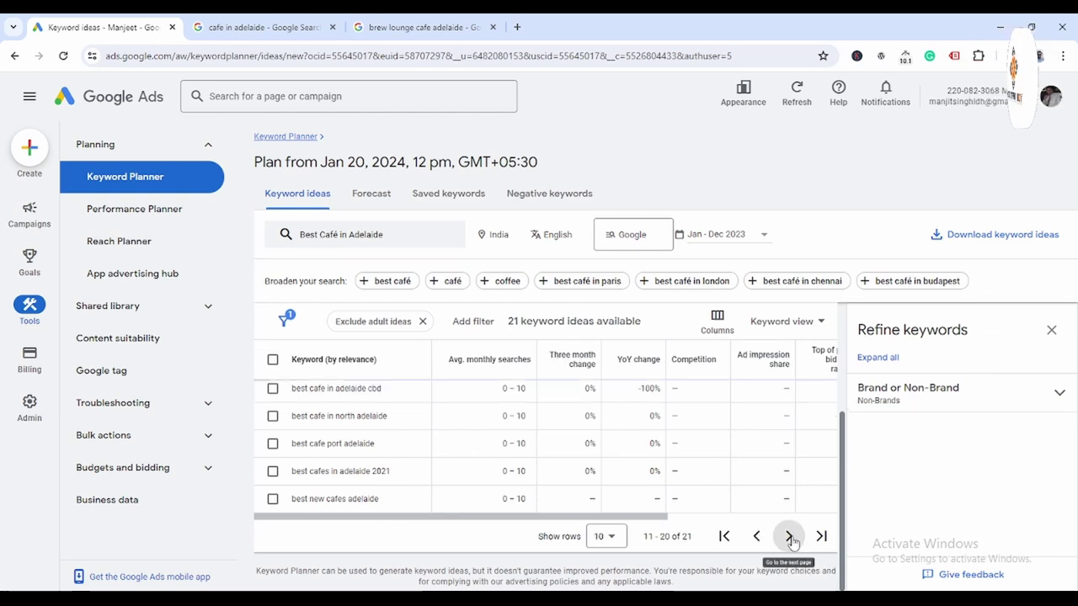
{"action": "scroll", "coordinate": [501, 463], "scroll_direction": "down", "scroll_amount": 3}
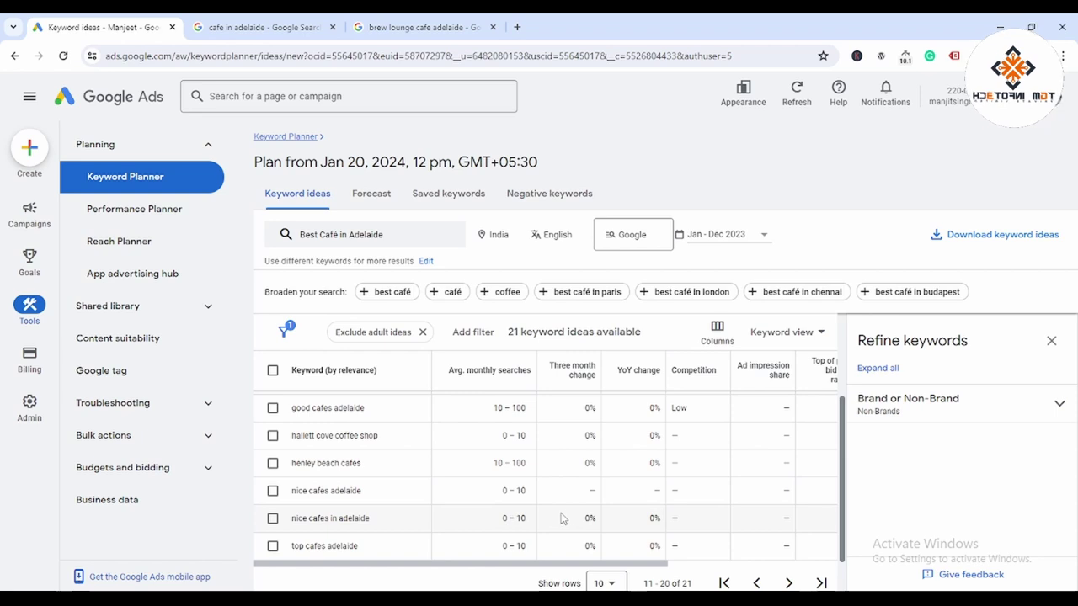
{"action": "left_click", "coordinate": [788, 582]}
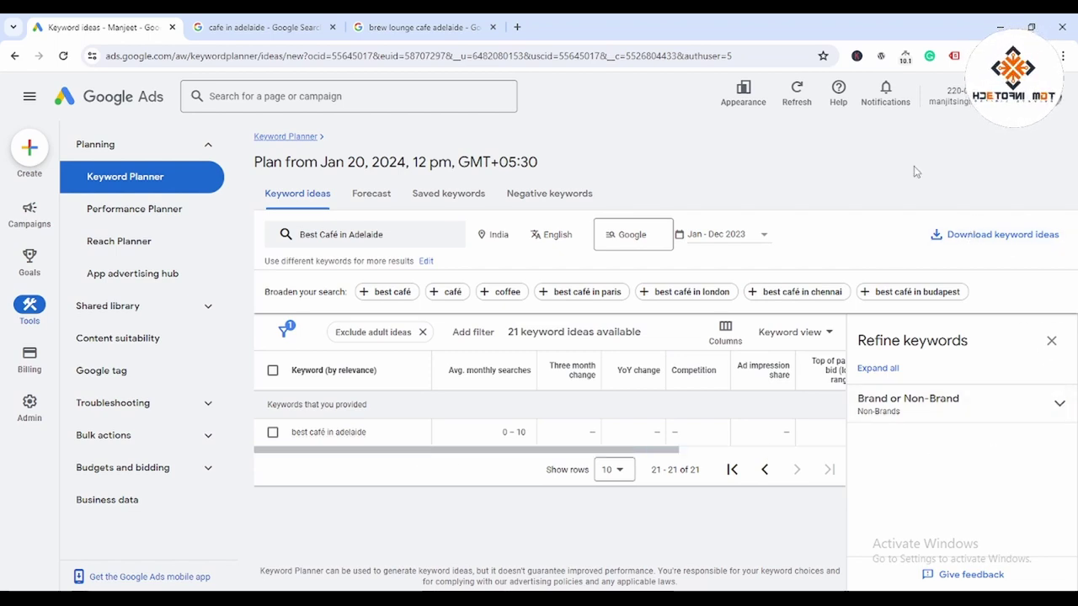
- Replace India with the city of Adelaide, South Australia, Australia as the targeted location for the keyword ideas
{"action": "left_click", "coordinate": [515, 240]}
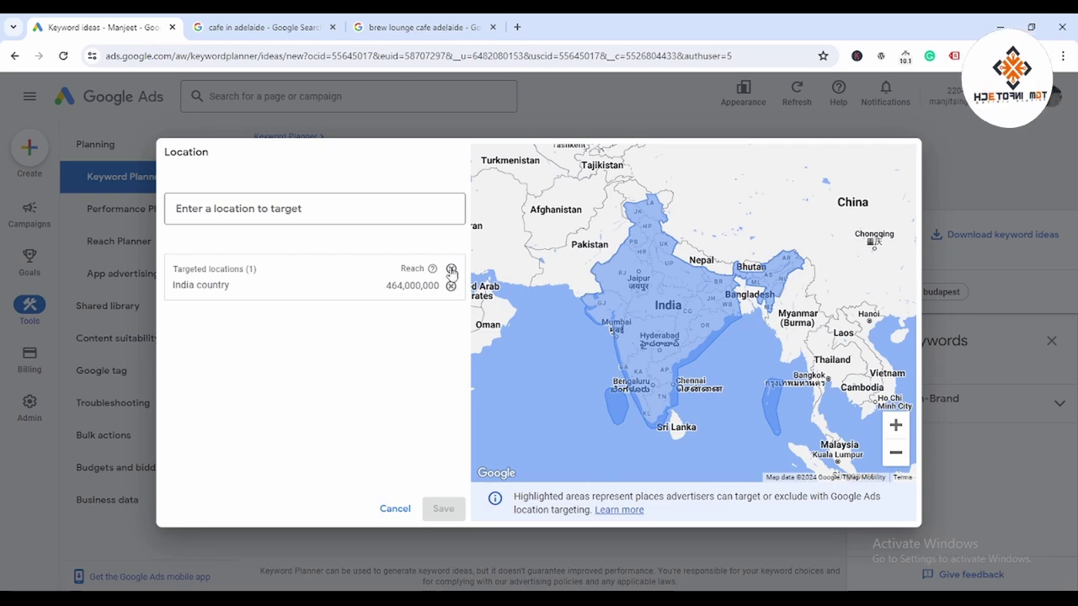
{"action": "left_click", "coordinate": [452, 270]}
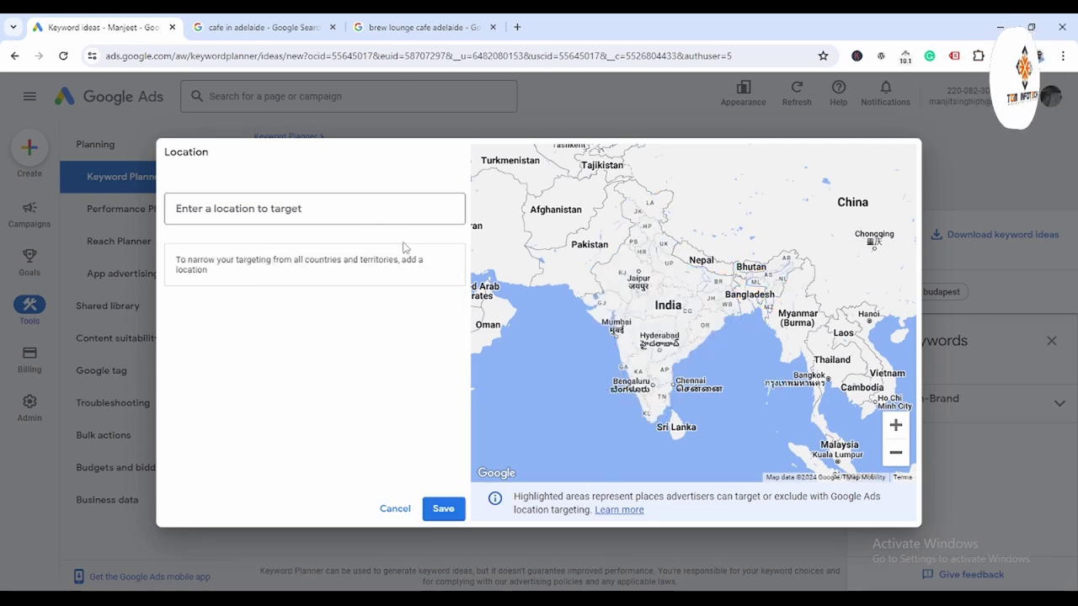
{"action": "left_click", "coordinate": [337, 213]}
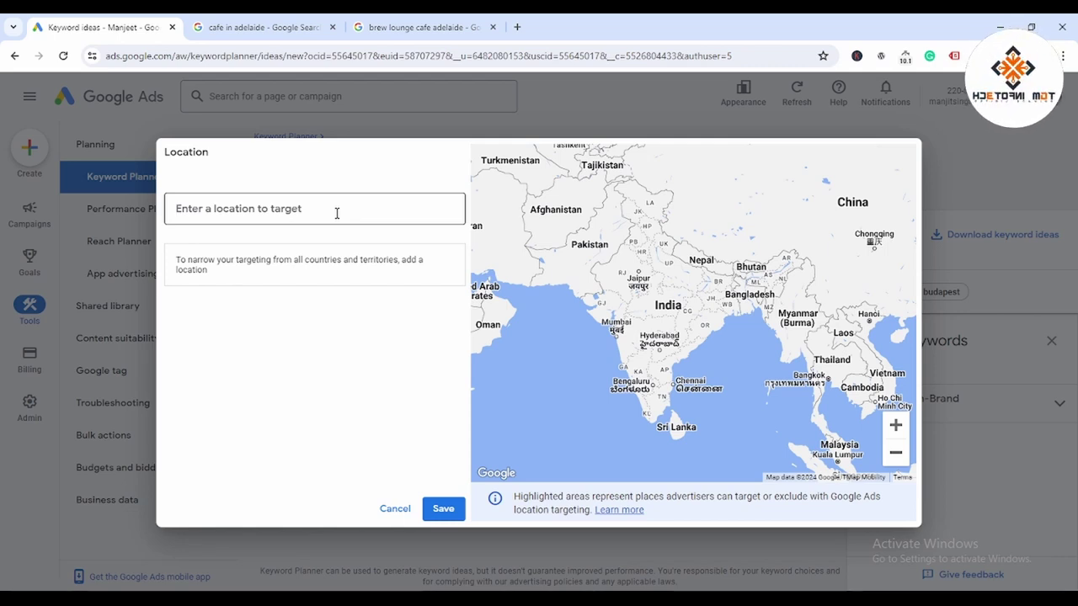
{"action": "type", "text": "ade"}
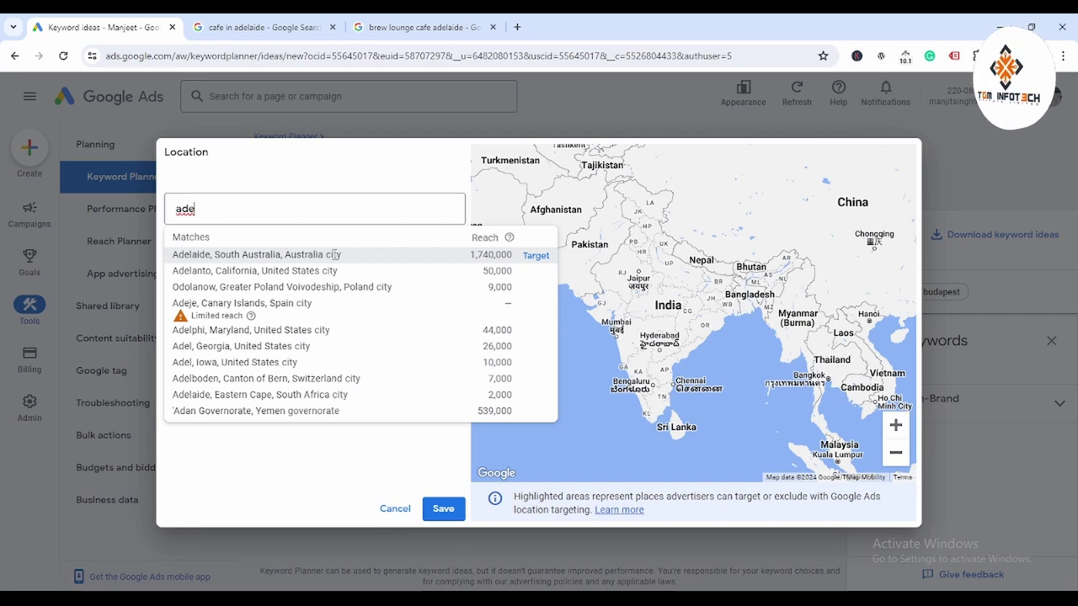
{"action": "left_click", "coordinate": [335, 254]}
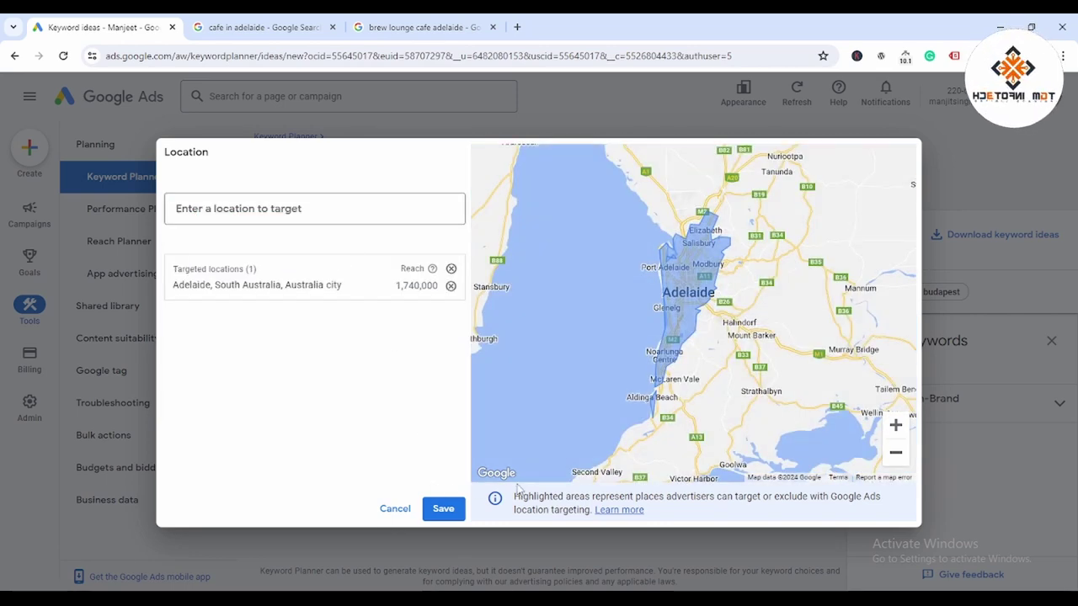
{"action": "left_click", "coordinate": [444, 509]}
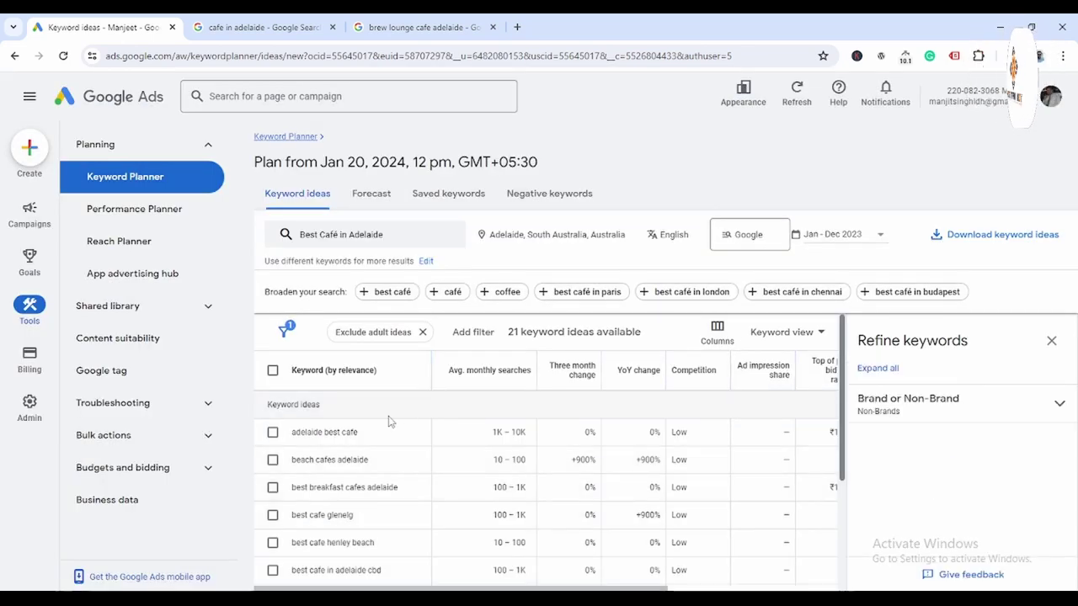
- Examine the monthly searches and competition of the Adelaide-targeted keyword ideas on all results pages
{"action": "scroll", "coordinate": [376, 489], "scroll_direction": "down", "scroll_amount": 3}
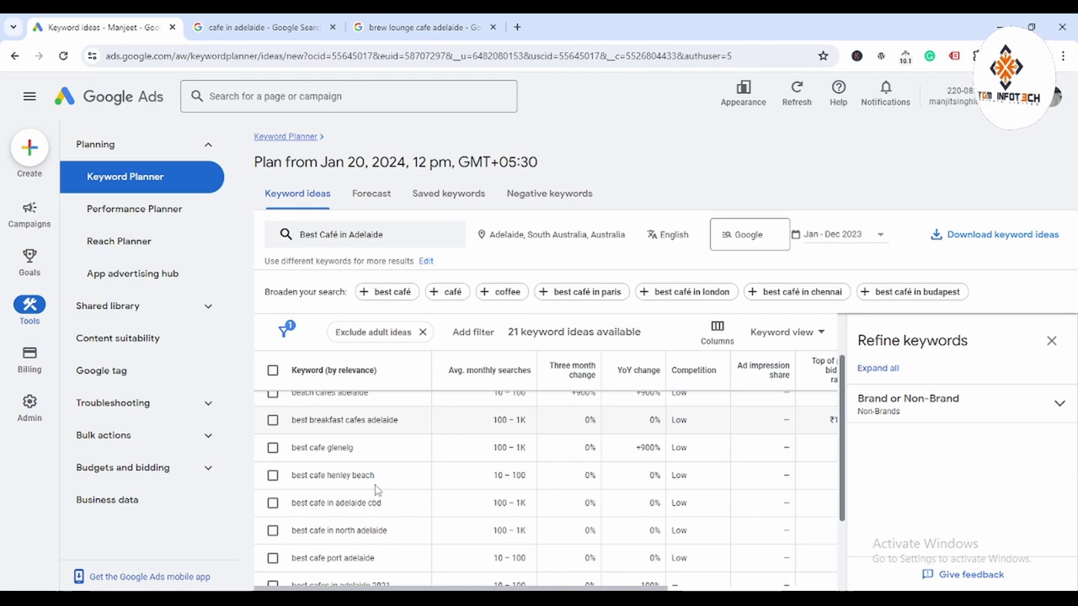
{"action": "scroll", "coordinate": [376, 490], "scroll_direction": "down", "scroll_amount": 1}
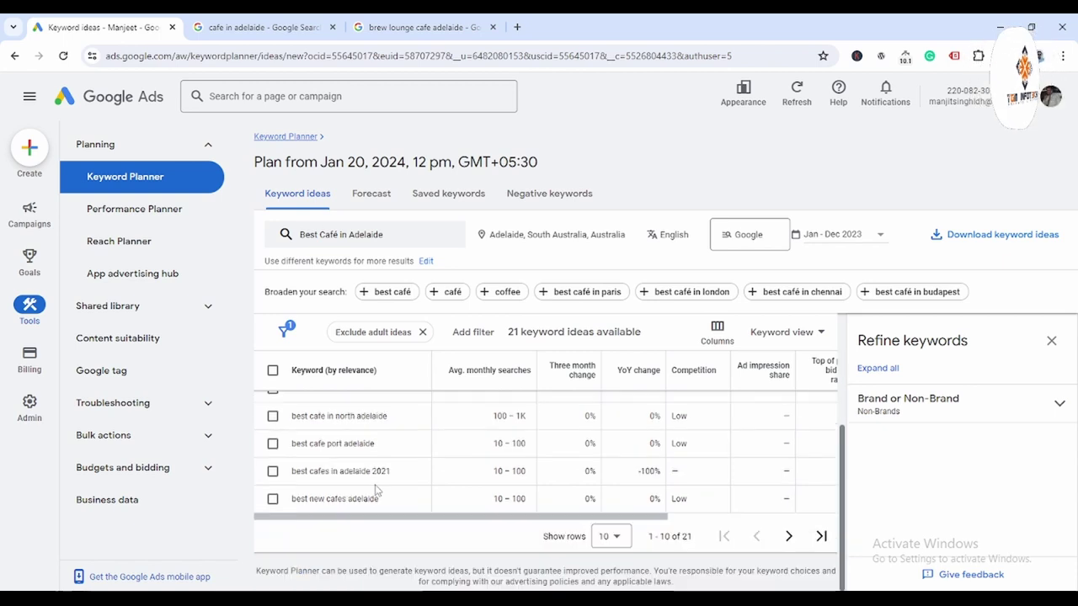
{"action": "left_click", "coordinate": [790, 537]}
{"action": "scroll", "coordinate": [399, 480], "scroll_direction": "down", "scroll_amount": 3}
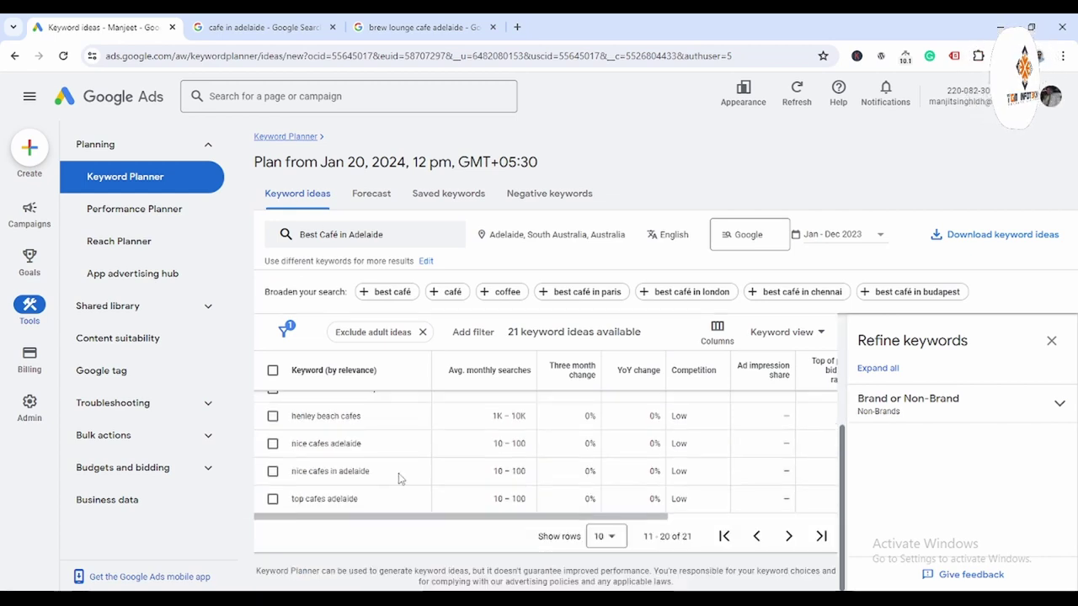
{"action": "left_click", "coordinate": [785, 537]}
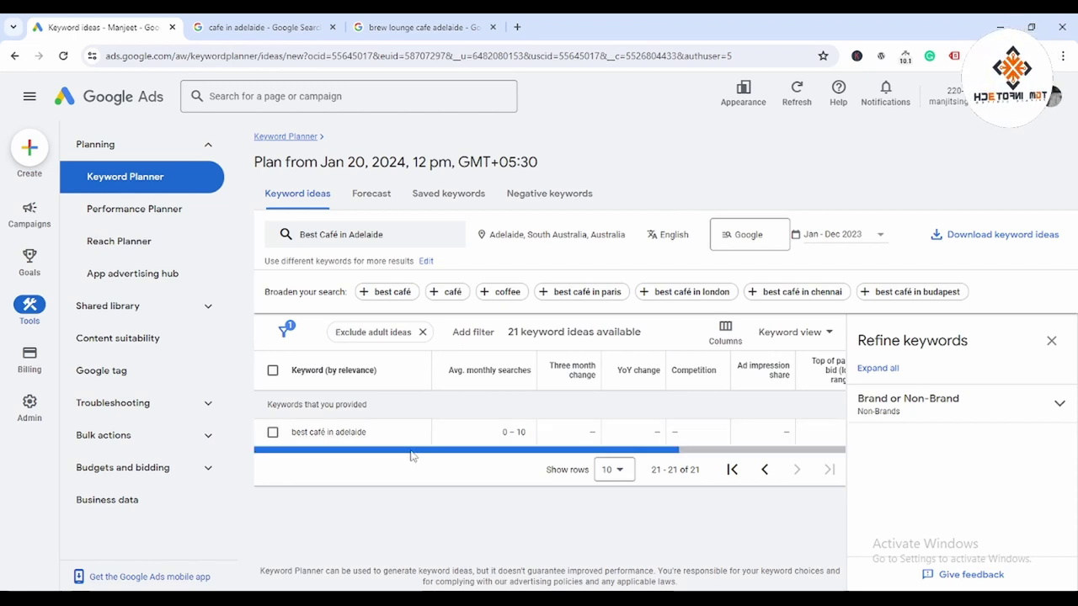
- Download the Adelaide keyword ideas as a .csv file and open it in Excel
{"action": "left_click", "coordinate": [471, 332]}
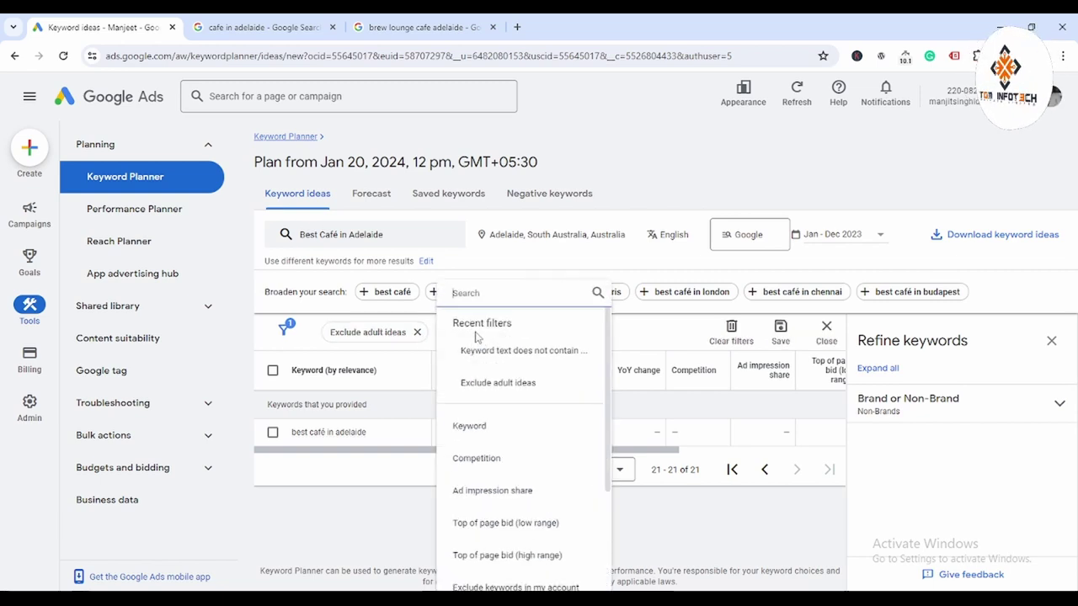
{"action": "left_click", "coordinate": [639, 333]}
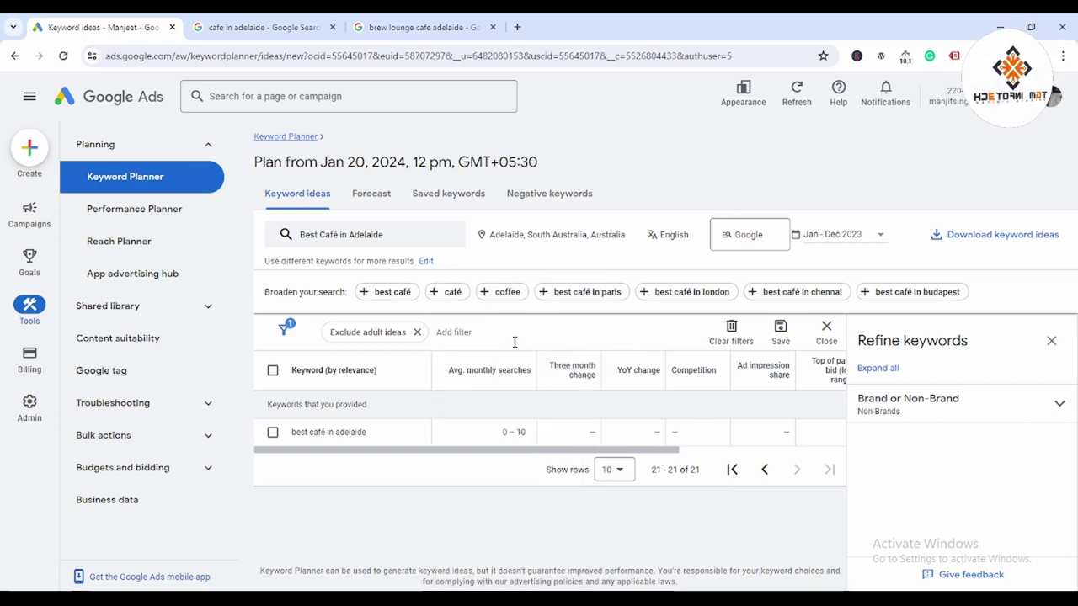
{"action": "left_click", "coordinate": [1021, 241]}
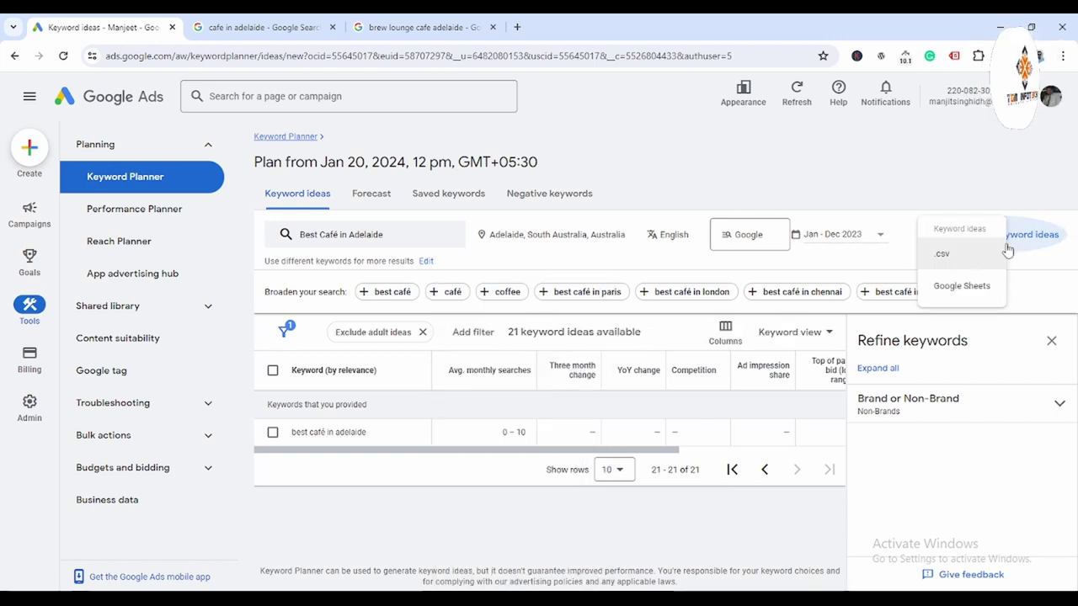
{"action": "left_click", "coordinate": [960, 264]}
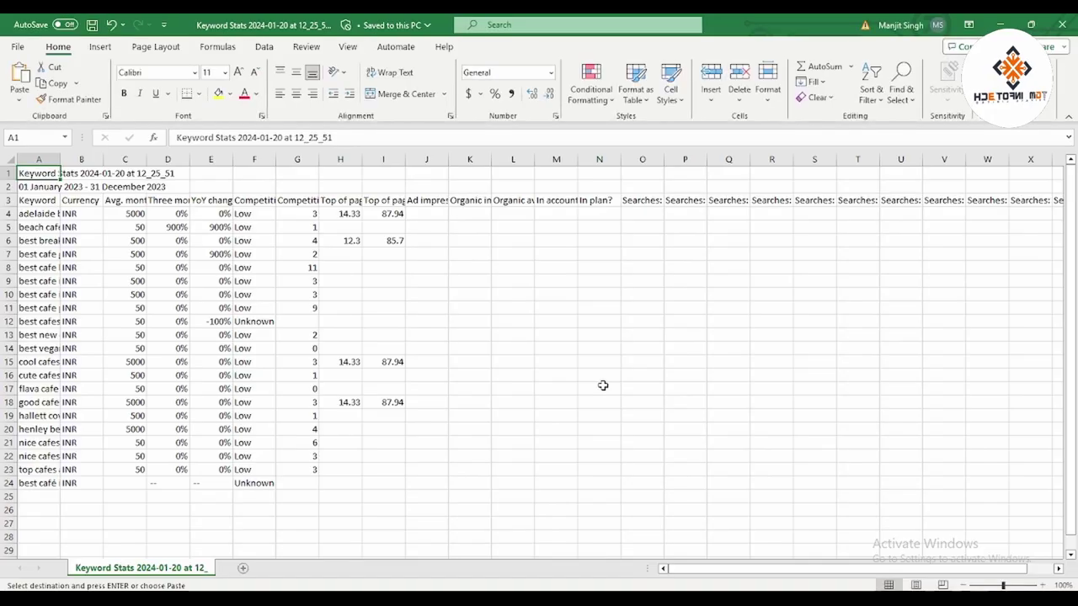
- Delete the report title and date range rows above the keyword table headers
{"action": "left_click_drag", "start_coordinate": [8, 172], "coordinate": [9, 186]}
{"action": "right_click", "coordinate": [9, 187]}
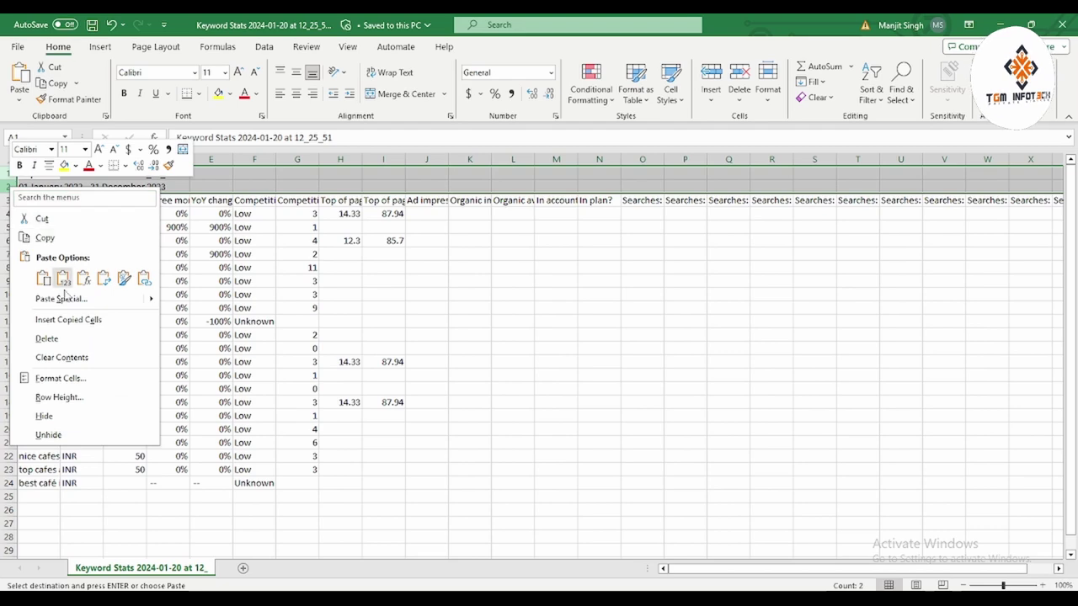
{"action": "left_click", "coordinate": [46, 338]}
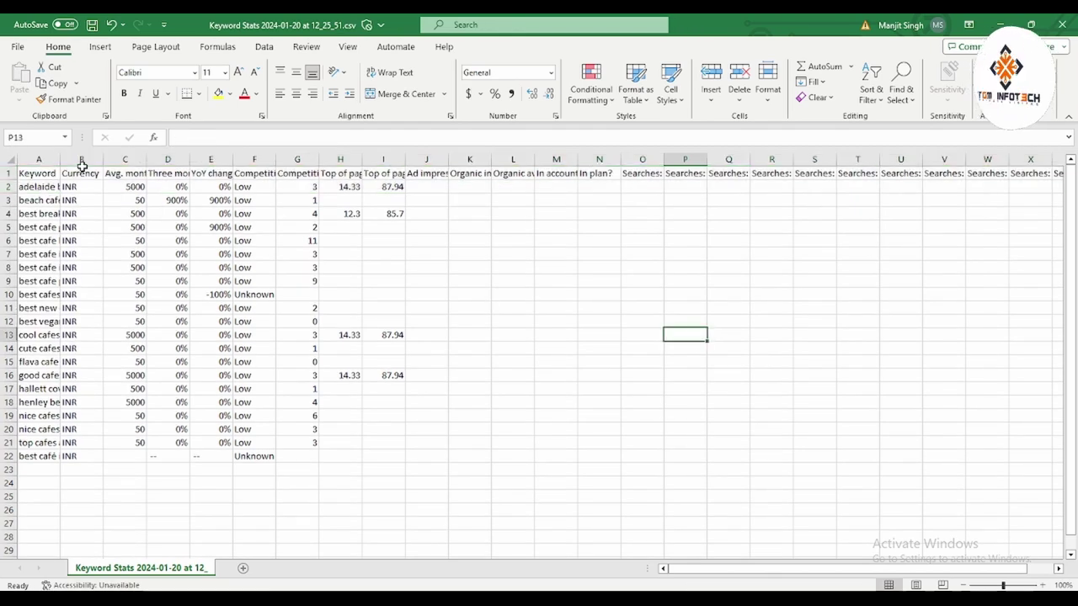
- Delete the Currency, Three month change and YoY change columns from the keyword table
{"action": "left_click", "coordinate": [82, 163]}
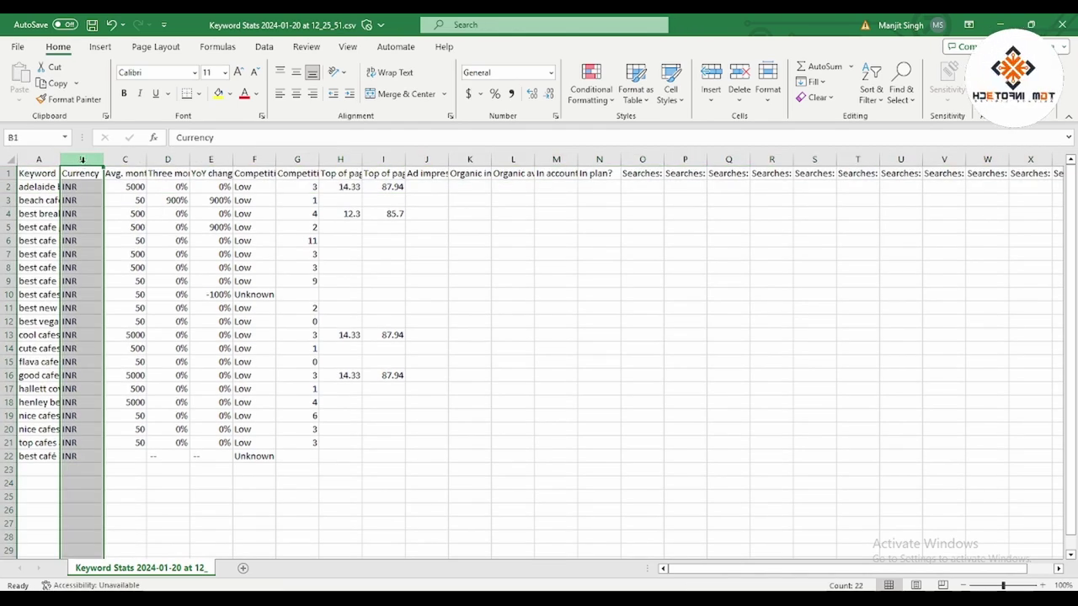
{"action": "right_click", "coordinate": [82, 162]}
{"action": "left_click", "coordinate": [127, 315]}
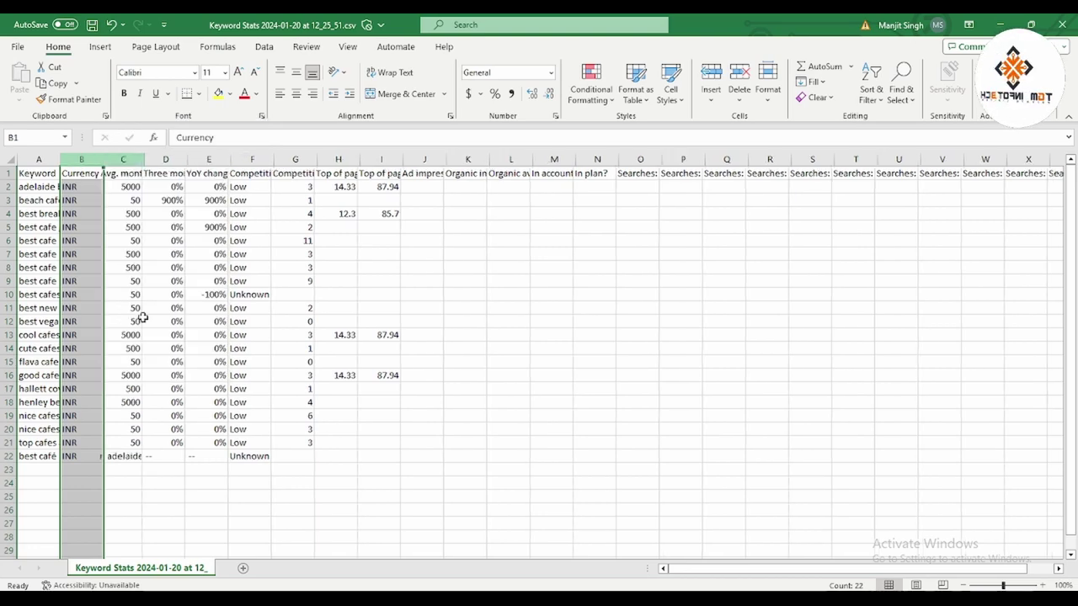
{"action": "left_click", "coordinate": [587, 335]}
{"action": "left_click_drag", "start_coordinate": [126, 159], "coordinate": [169, 164]}
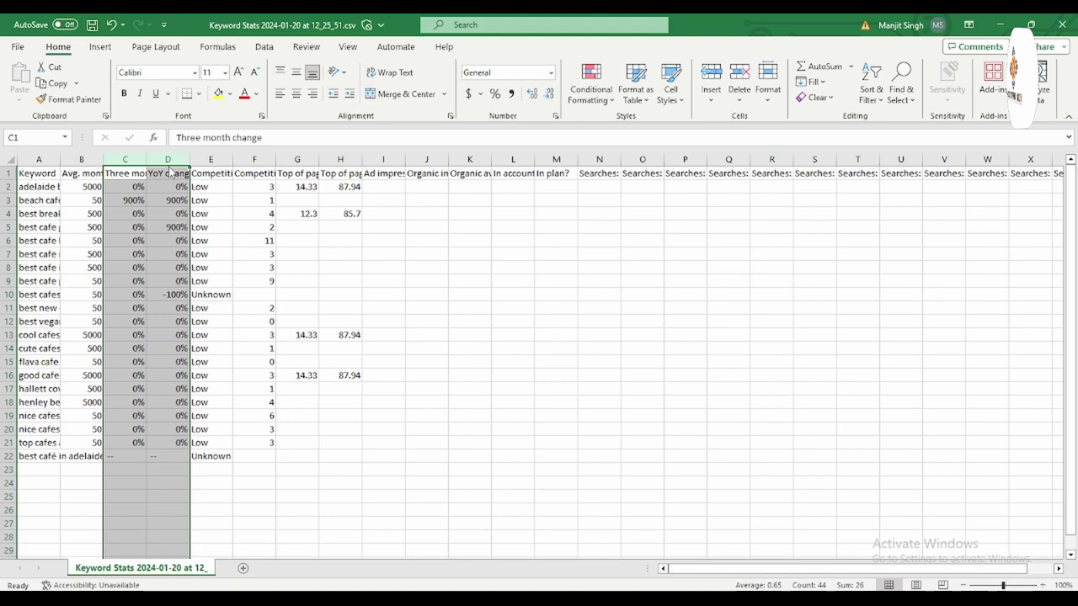
{"action": "right_click", "coordinate": [169, 166]}
{"action": "left_click", "coordinate": [221, 314]}
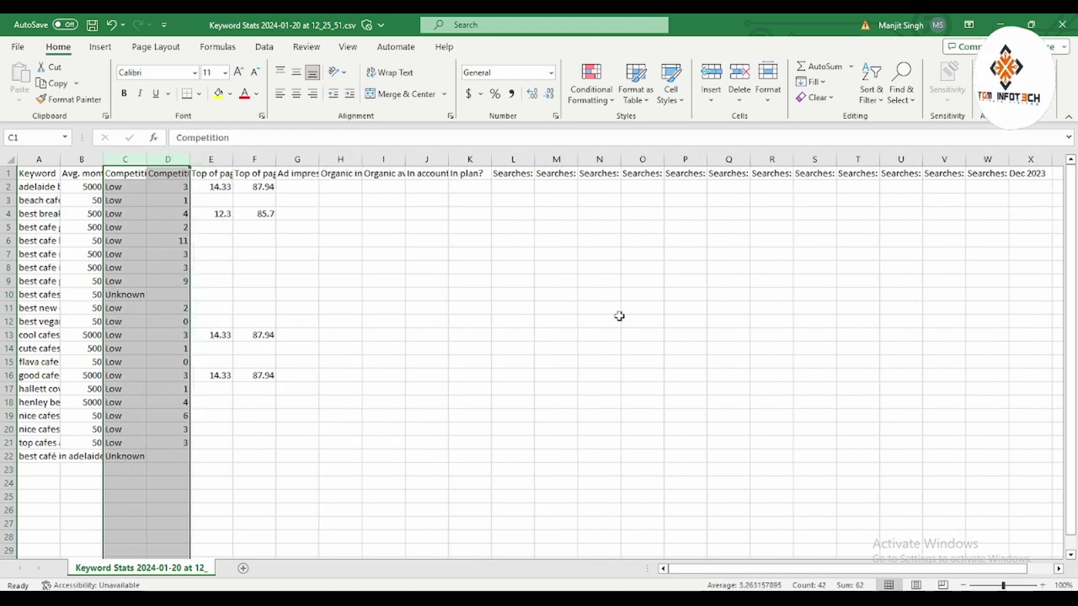
{"action": "left_click", "coordinate": [618, 319]}
- Delete all columns following Competition (indexed value), from the top of page bids through the monthly Searches columns
{"action": "left_click_drag", "start_coordinate": [210, 160], "coordinate": [881, 171]}
{"action": "right_click", "coordinate": [793, 165]}
{"action": "left_click", "coordinate": [849, 322]}
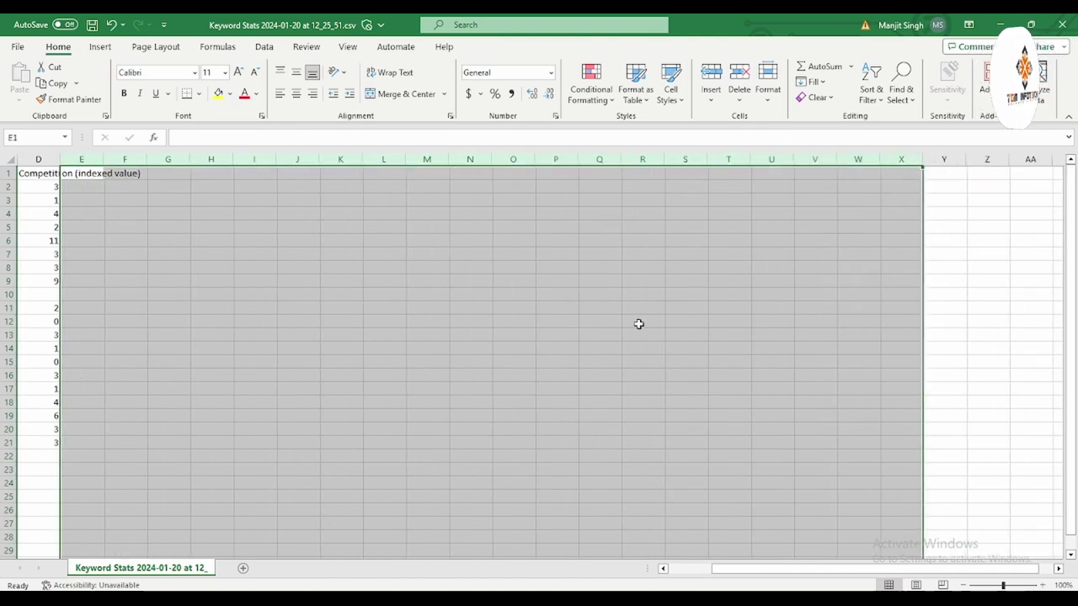
{"action": "left_click", "coordinate": [352, 331]}
{"action": "left_click_drag", "start_coordinate": [946, 571], "coordinate": [640, 545]}
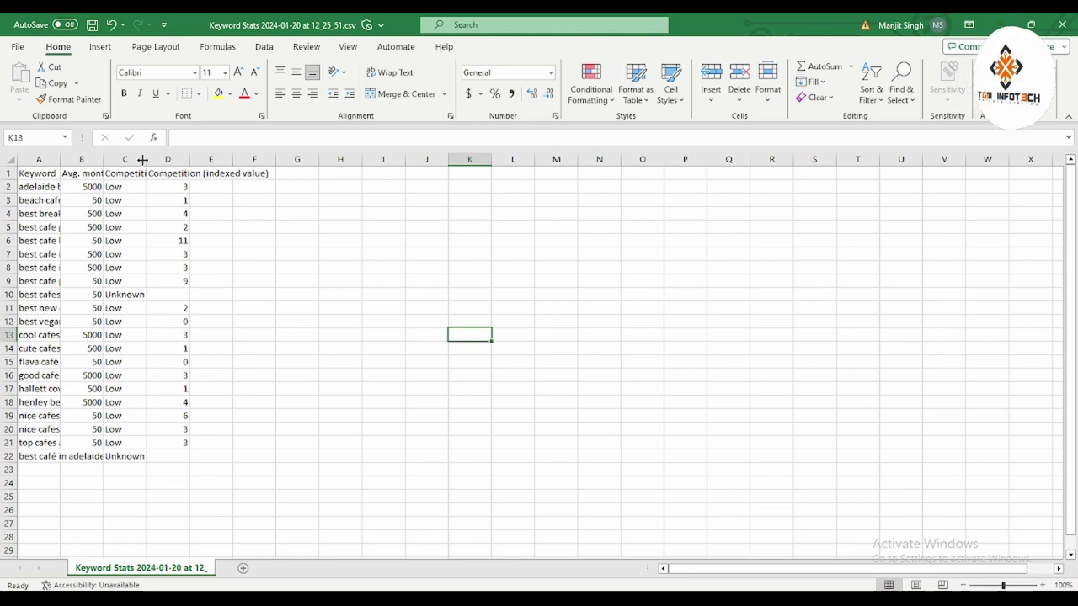
- Fit the Competition column to its contents and delete the Competition (indexed value) column
{"action": "double_click", "coordinate": [145, 159]}
{"action": "left_click", "coordinate": [189, 157]}
{"action": "right_click", "coordinate": [190, 157]}
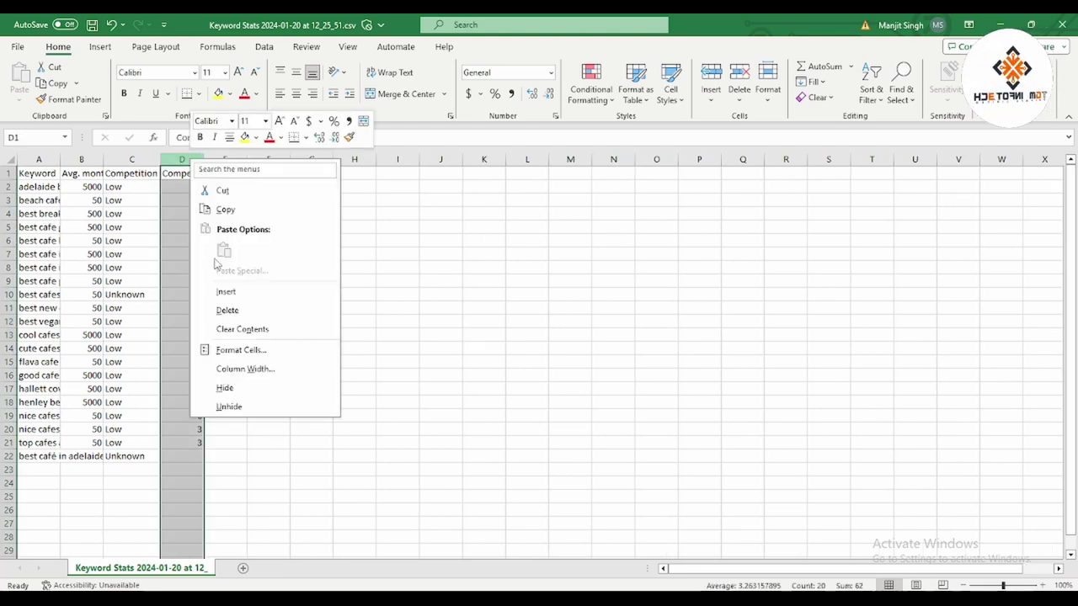
{"action": "left_click", "coordinate": [240, 310]}
{"action": "left_click", "coordinate": [606, 311]}
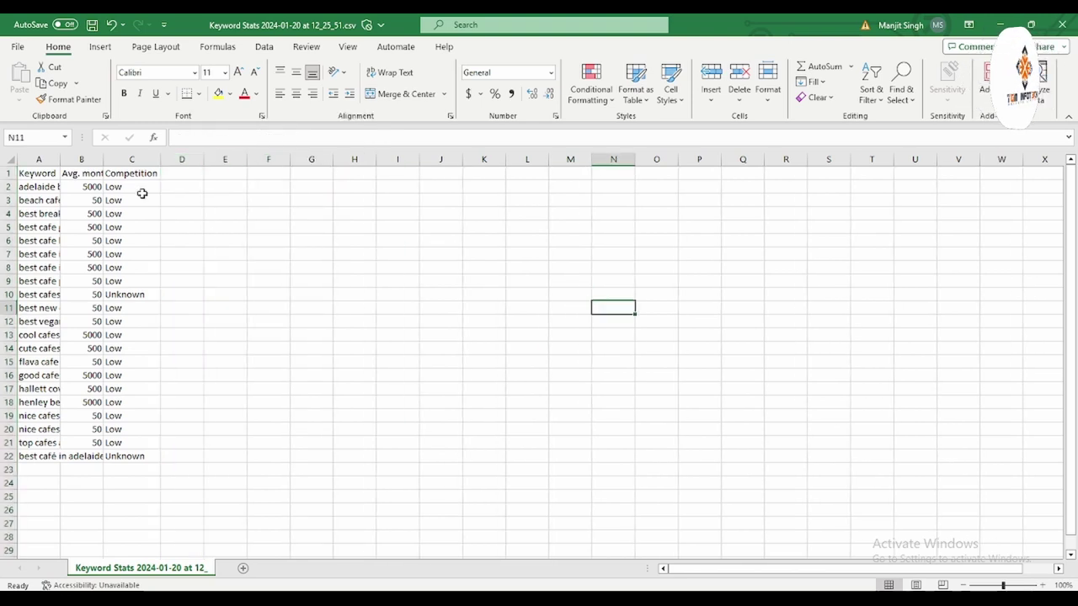
- Widen the Avg. monthly searches column to fit its contents and rename its header to Volume
{"action": "left_click_drag", "start_coordinate": [103, 159], "coordinate": [140, 160]}
{"action": "left_click", "coordinate": [414, 294]}
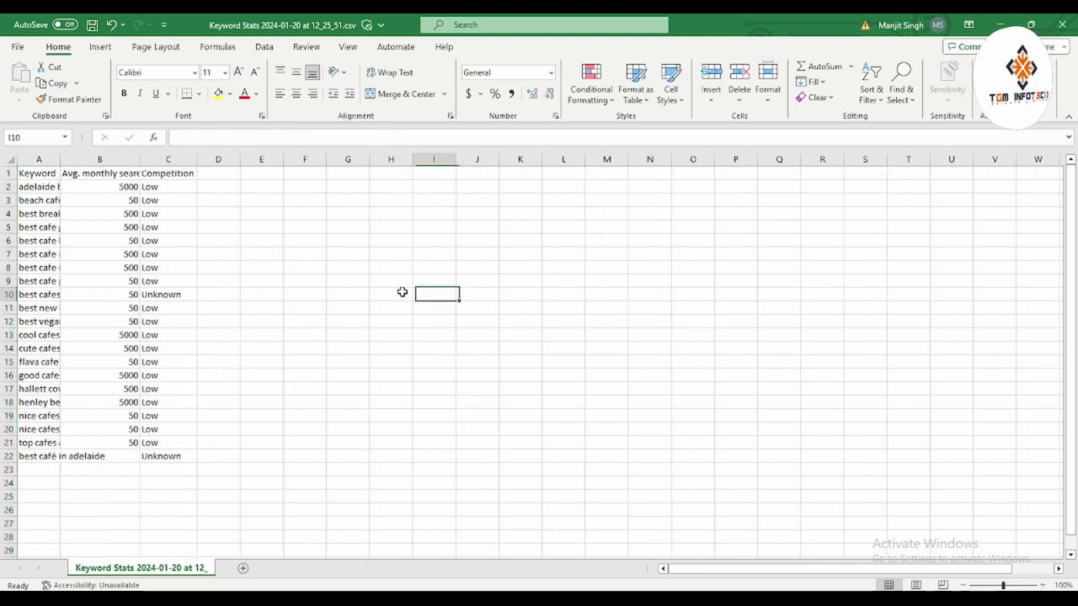
{"action": "double_click", "coordinate": [140, 160]}
{"action": "left_click", "coordinate": [359, 241]}
{"action": "left_click", "coordinate": [124, 175]}
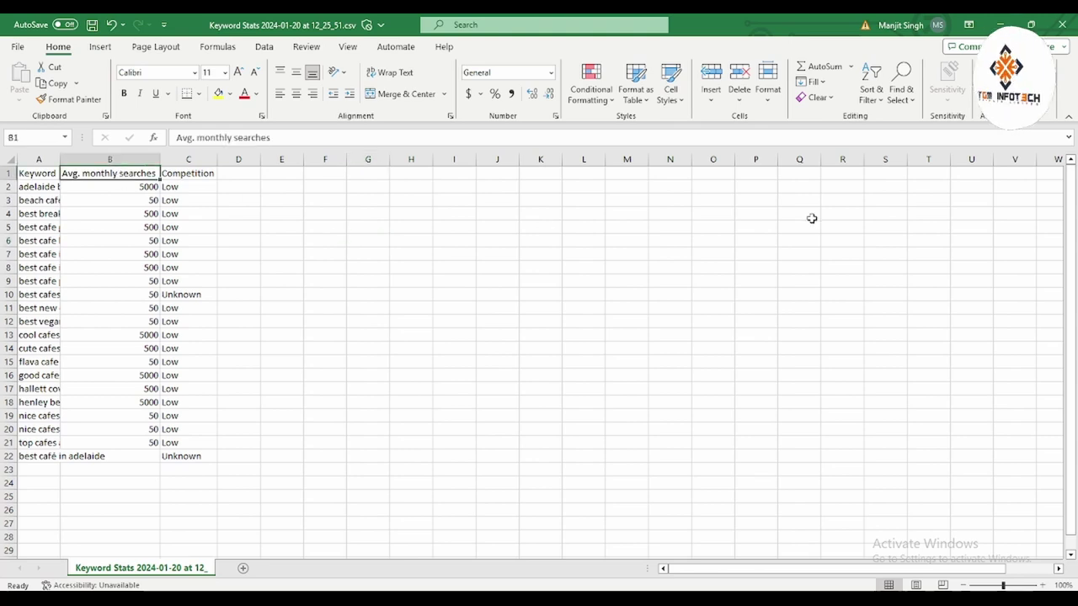
{"action": "type", "text": "Volume"}
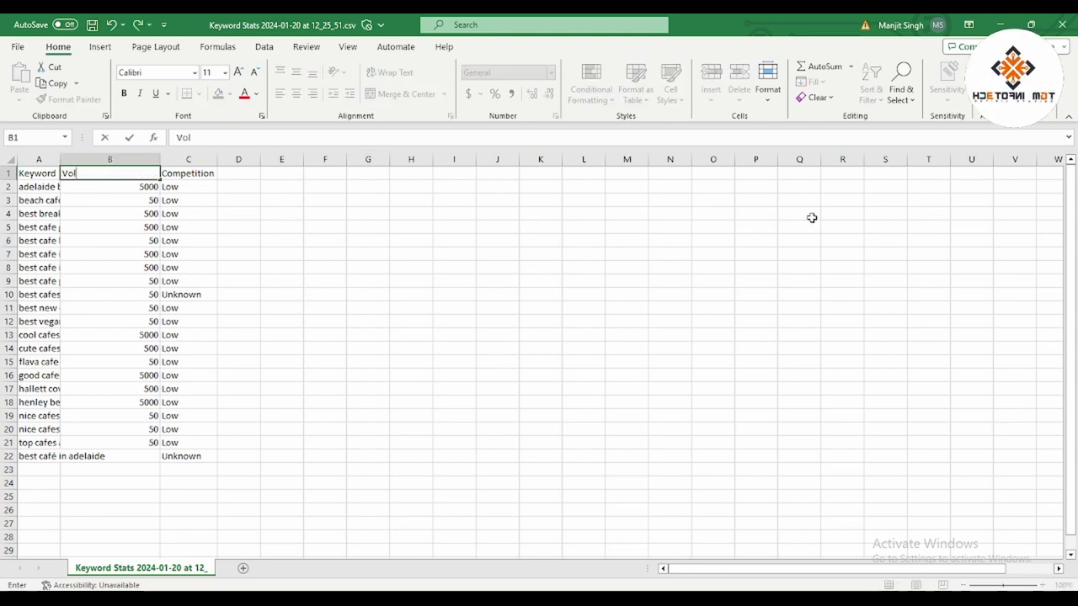
{"action": "left_click", "coordinate": [441, 424]}
- Fit the Keyword column's width to its longest keyword
{"action": "left_click_drag", "start_coordinate": [62, 158], "coordinate": [62, 158]}
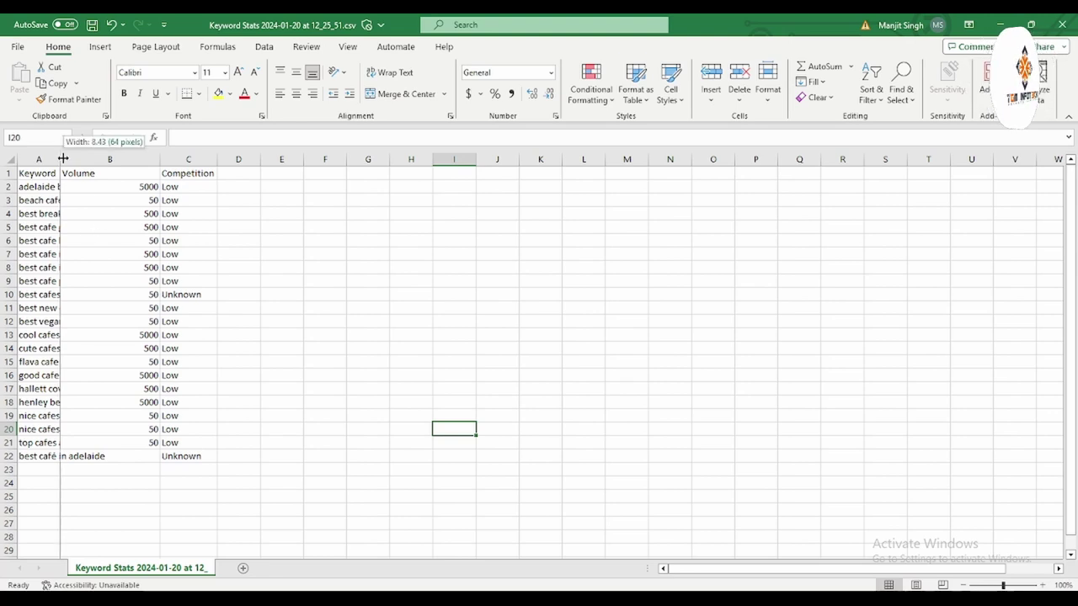
{"action": "double_click", "coordinate": [63, 158]}
{"action": "left_click", "coordinate": [513, 317]}
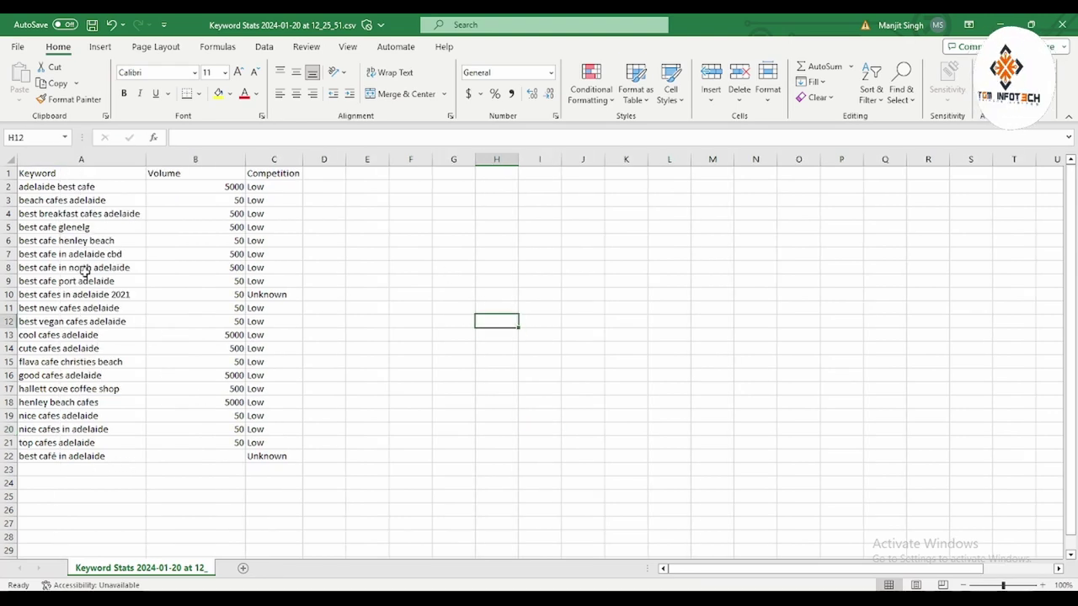
- Check the keywords with Unknown competition and delete the "best cafes in adelaide 2021" row
{"action": "left_click", "coordinate": [38, 458]}
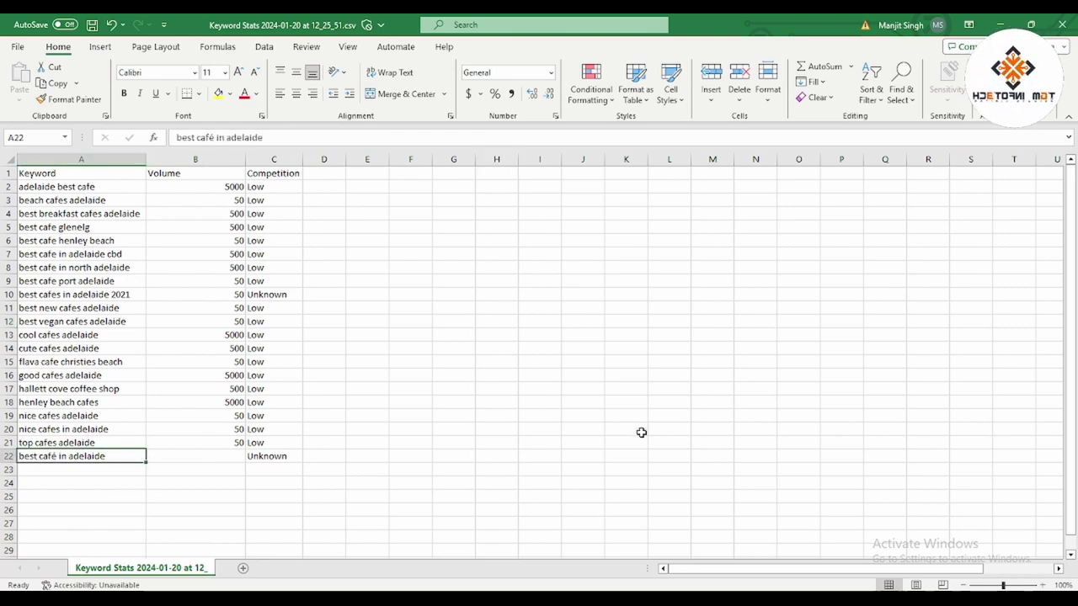
{"action": "left_click", "coordinate": [281, 459]}
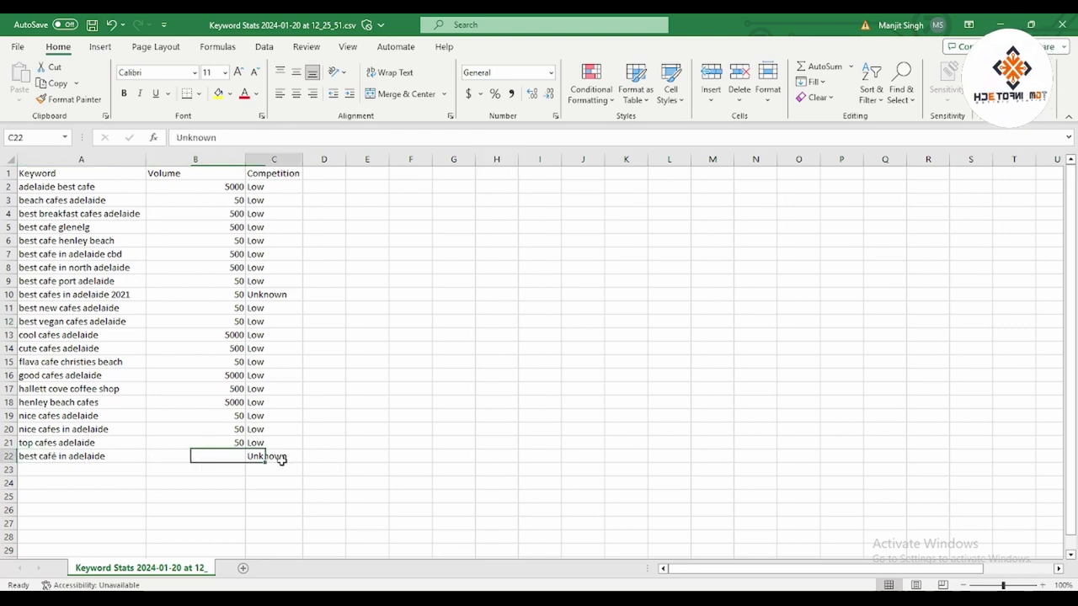
{"action": "left_click", "coordinate": [280, 296]}
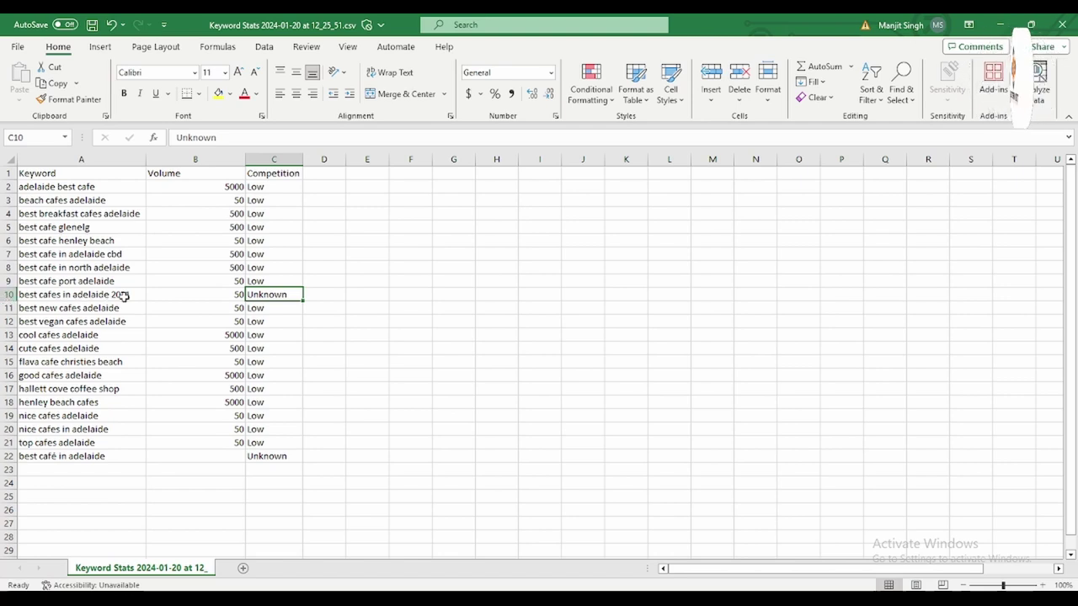
{"action": "left_click", "coordinate": [10, 295]}
{"action": "right_click", "coordinate": [10, 295]}
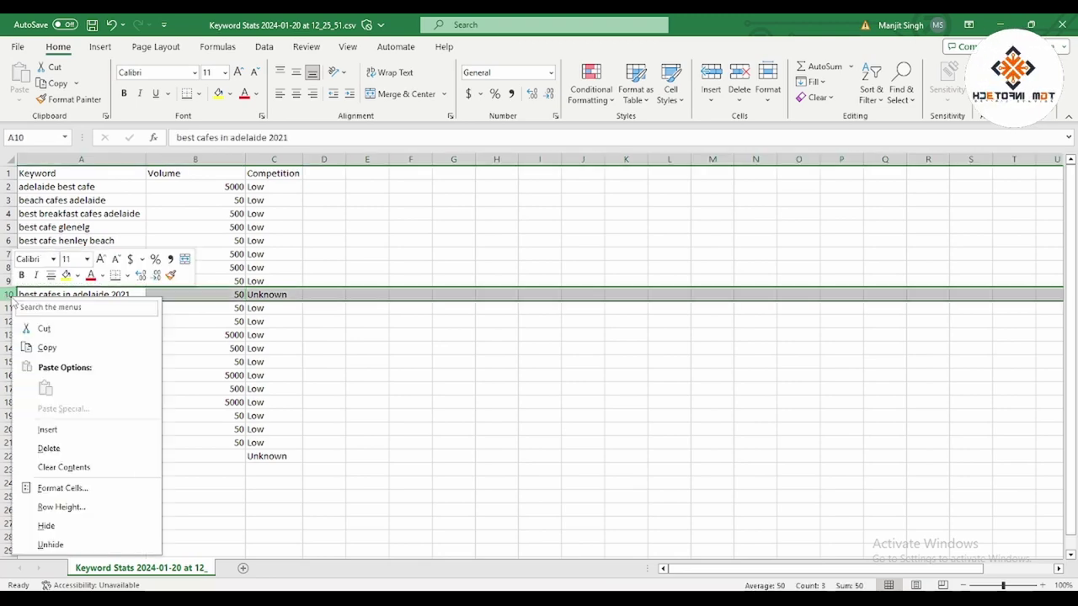
{"action": "left_click", "coordinate": [48, 448]}
{"action": "left_click", "coordinate": [494, 442]}
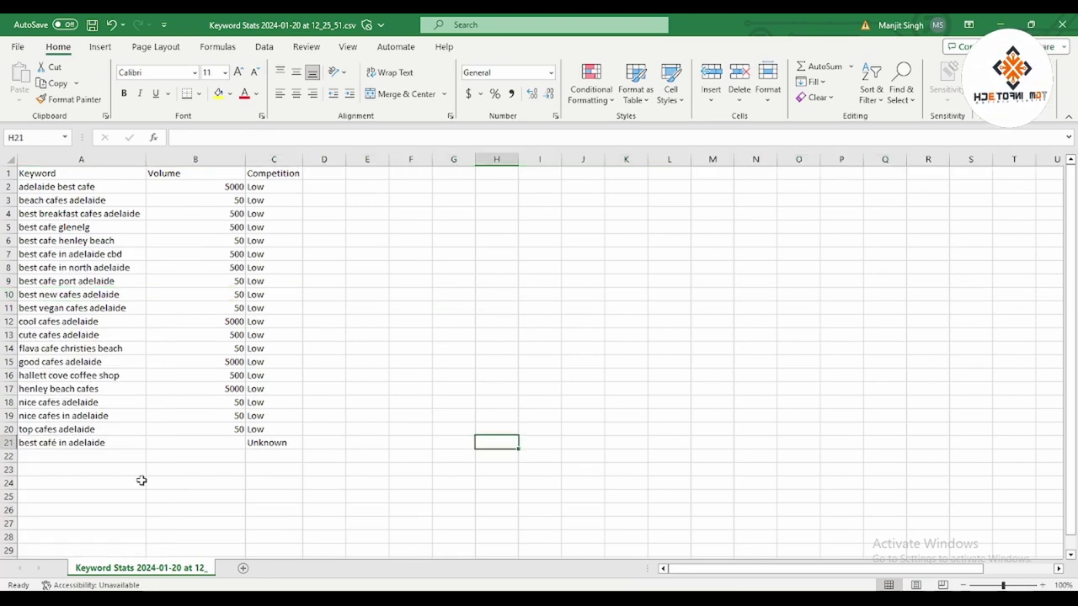
- Clear the Volume and Competition cells of the "best café in adelaide" row, keeping the keyword
{"action": "left_click", "coordinate": [113, 446]}
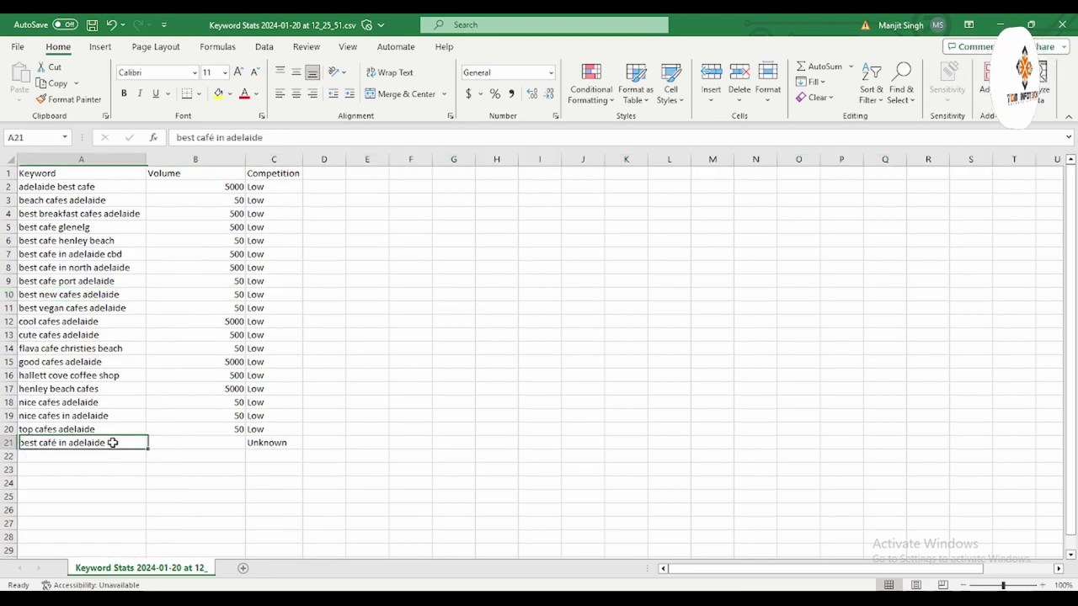
{"action": "left_click", "coordinate": [274, 444]}
{"action": "left_click", "coordinate": [221, 444]}
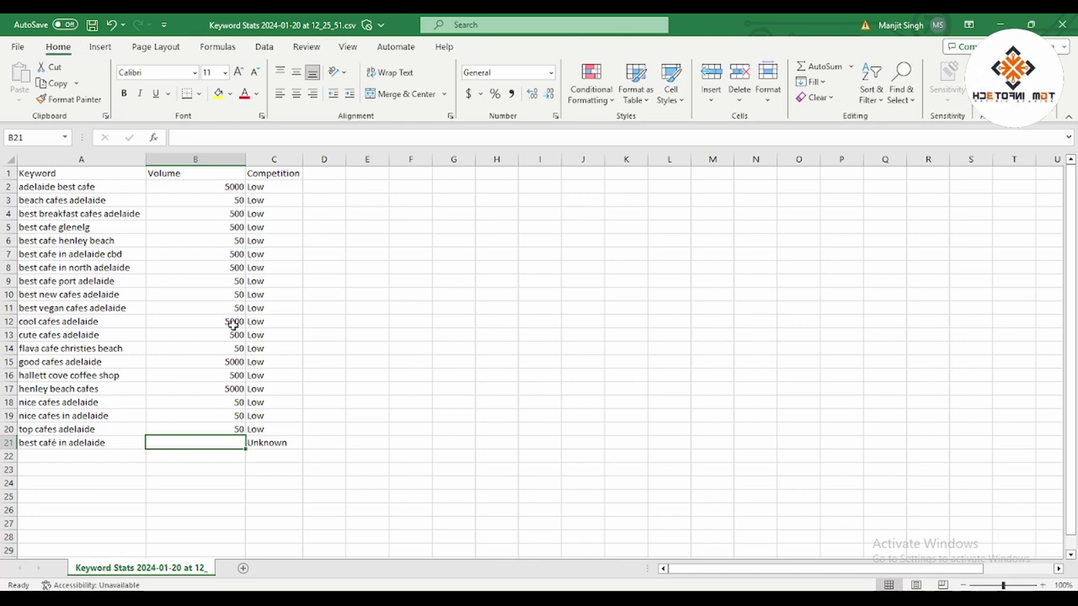
{"action": "left_click", "coordinate": [269, 443], "text": "shift"}
{"action": "key", "text": "Delete"}
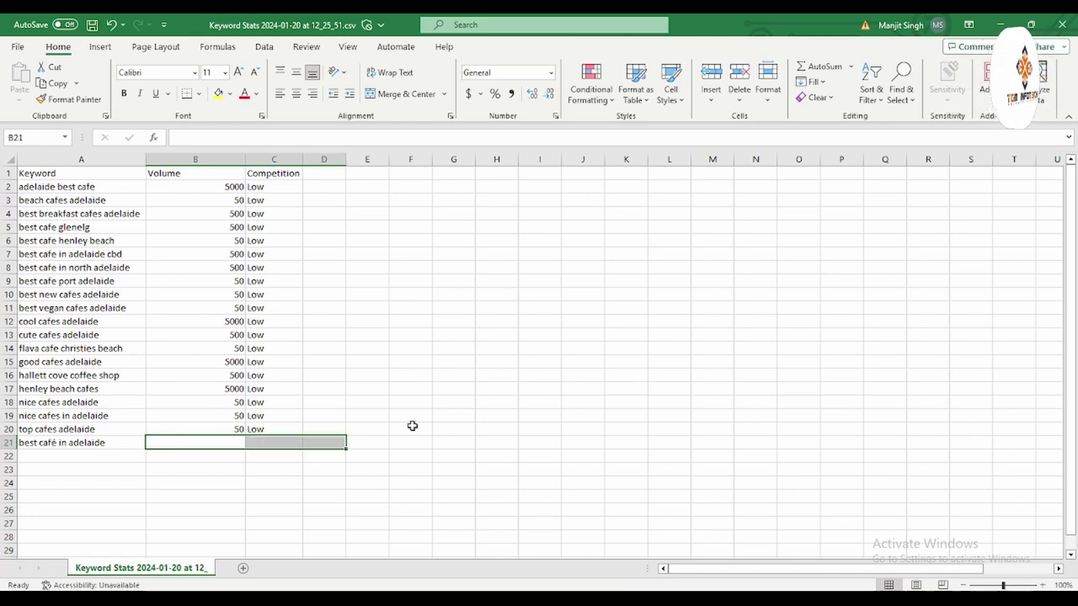
{"action": "left_click", "coordinate": [376, 428]}
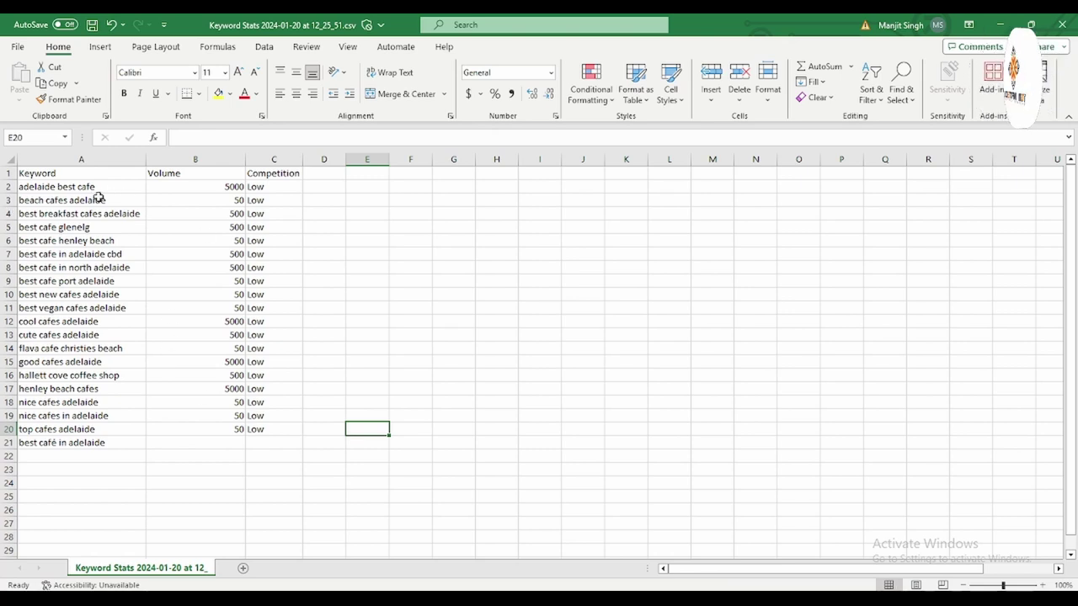
- Sort the table by Volume from largest to smallest, expanding the selection to the adjacent columns
{"action": "left_click", "coordinate": [210, 159]}
{"action": "left_click", "coordinate": [883, 99]}
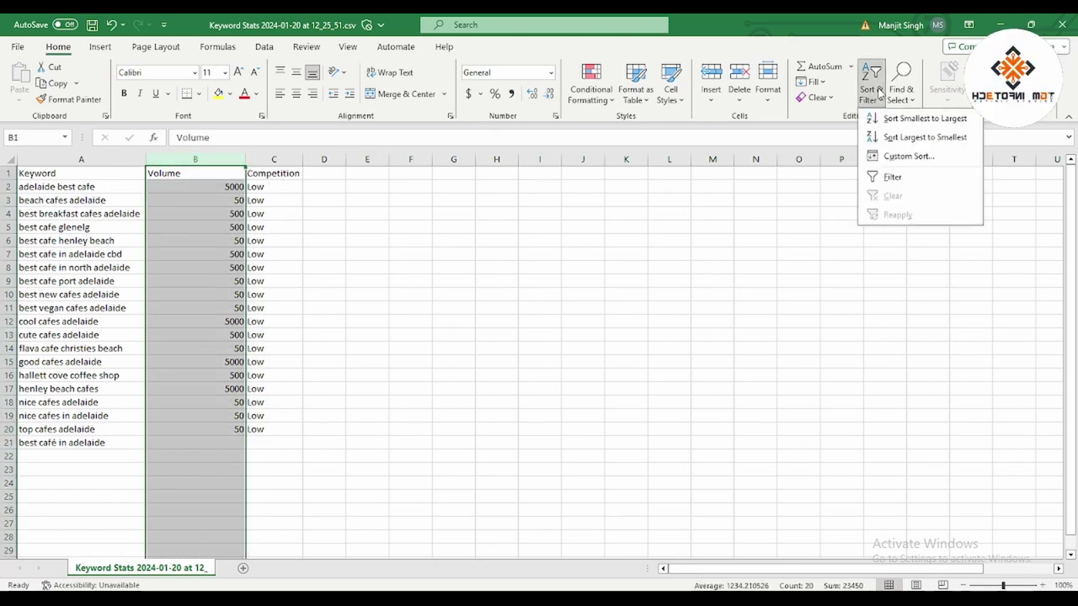
{"action": "left_click", "coordinate": [942, 140]}
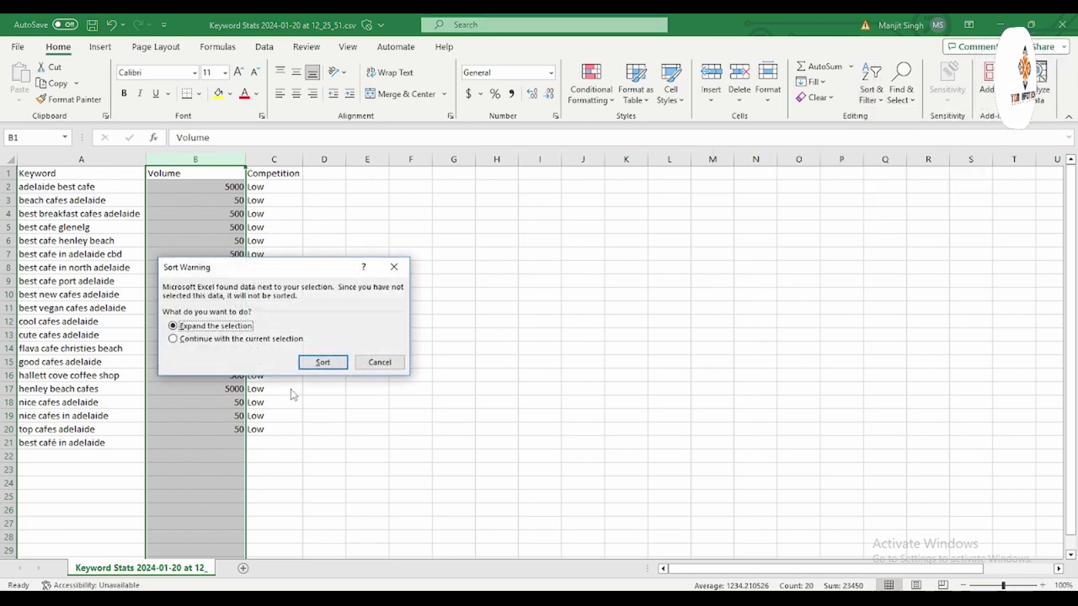
{"action": "left_click", "coordinate": [321, 360]}
{"action": "left_click", "coordinate": [613, 308]}
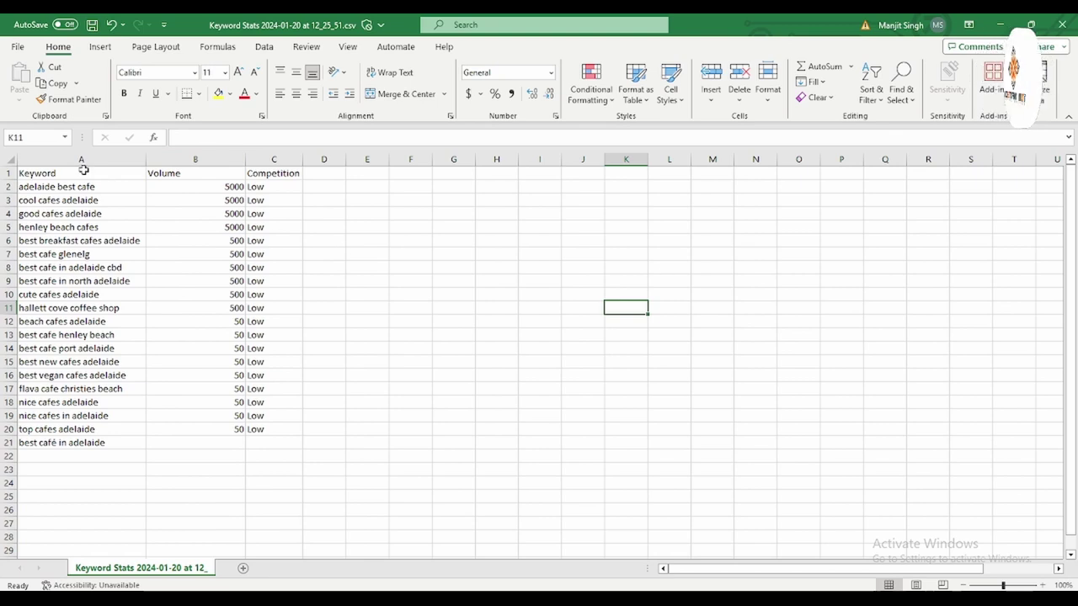
- Review the volume and competition of the highest-volume keywords in the first rows of the sorted table
{"action": "left_click", "coordinate": [56, 187]}
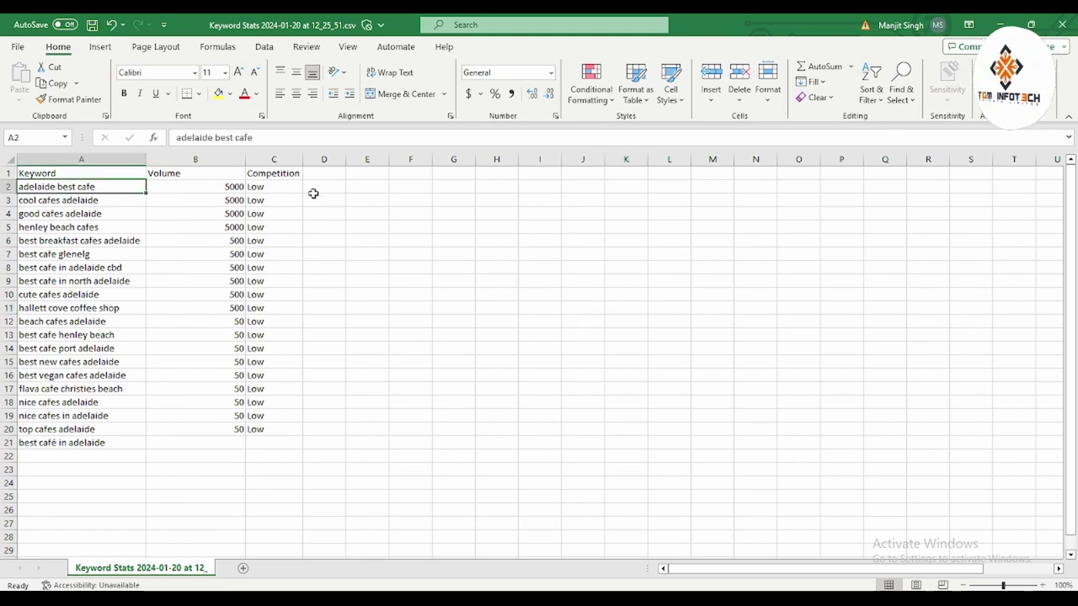
{"action": "left_click", "coordinate": [273, 186]}
{"action": "left_click", "coordinate": [74, 189]}
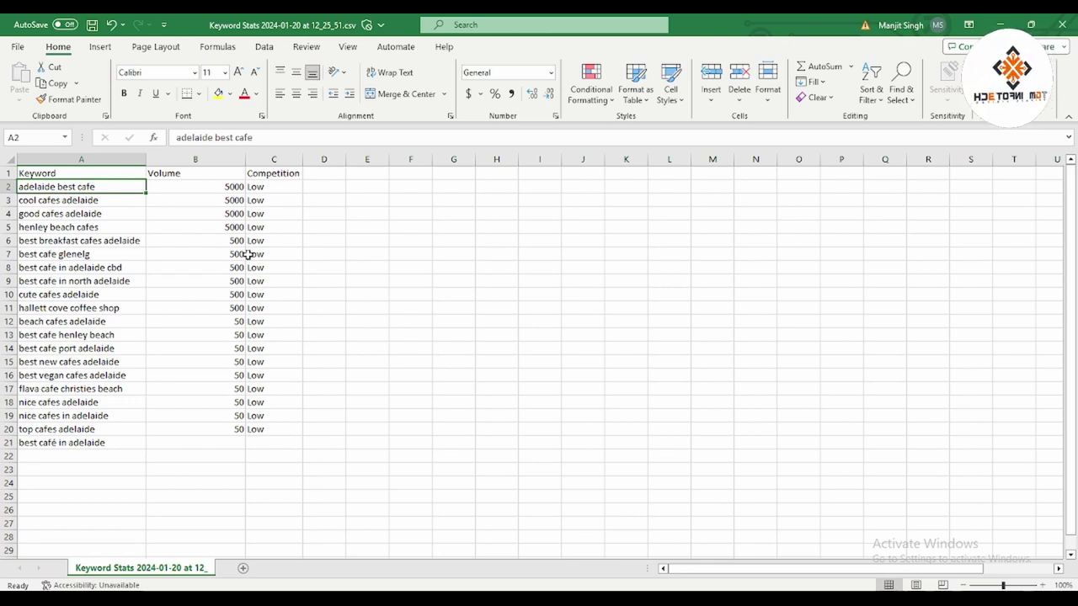
{"action": "left_click", "coordinate": [80, 200]}
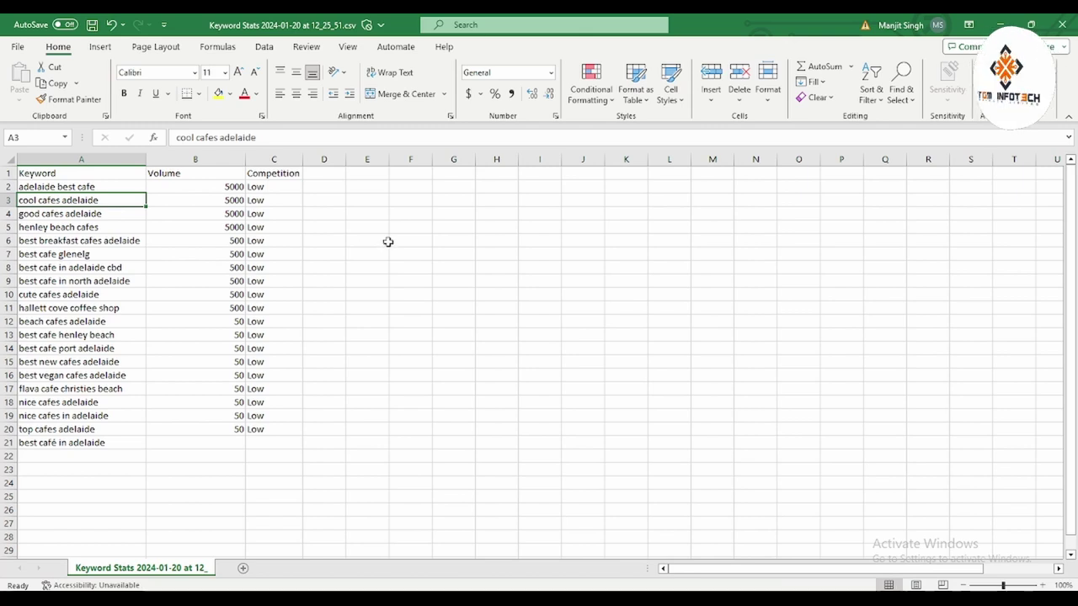
{"action": "left_click", "coordinate": [63, 215]}
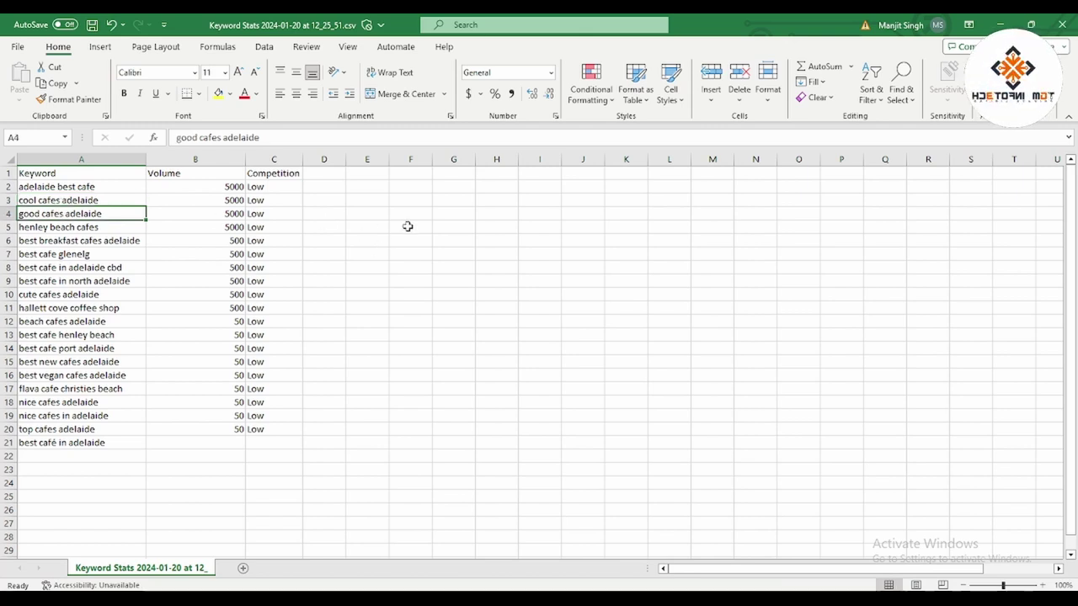
- Delete the "henley beach cafes" row from the sorted keyword table
{"action": "left_click", "coordinate": [38, 229]}
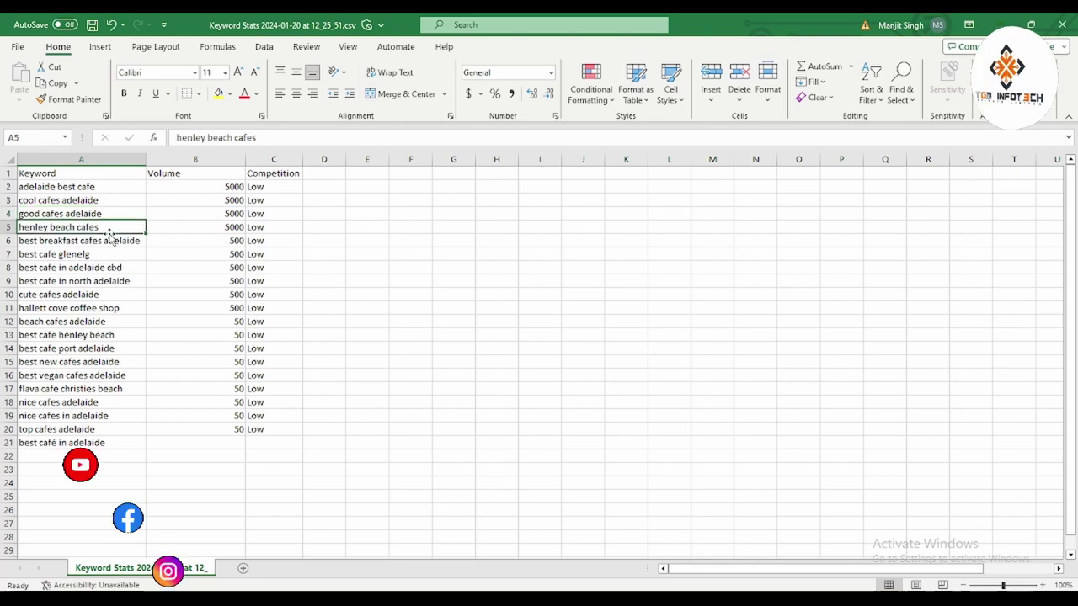
{"action": "right_click", "coordinate": [12, 232]}
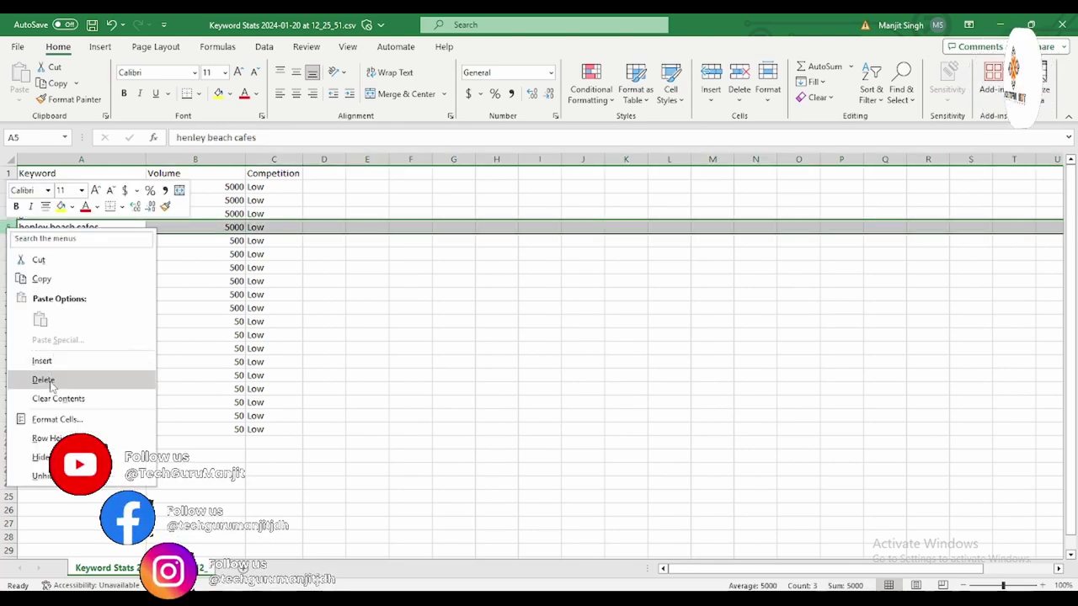
{"action": "left_click", "coordinate": [44, 381]}
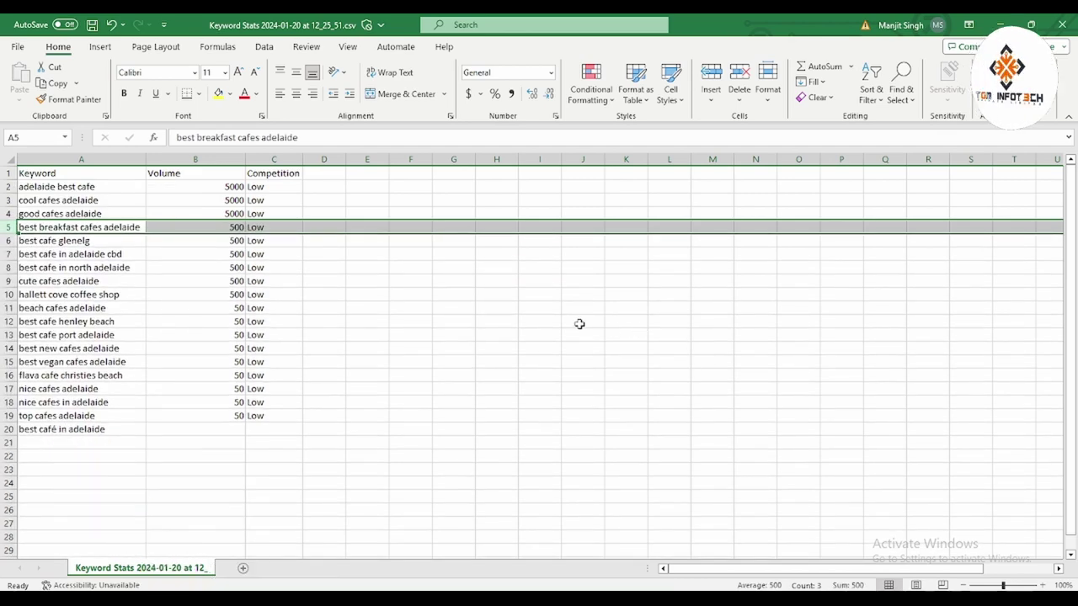
{"action": "left_click", "coordinate": [579, 322]}
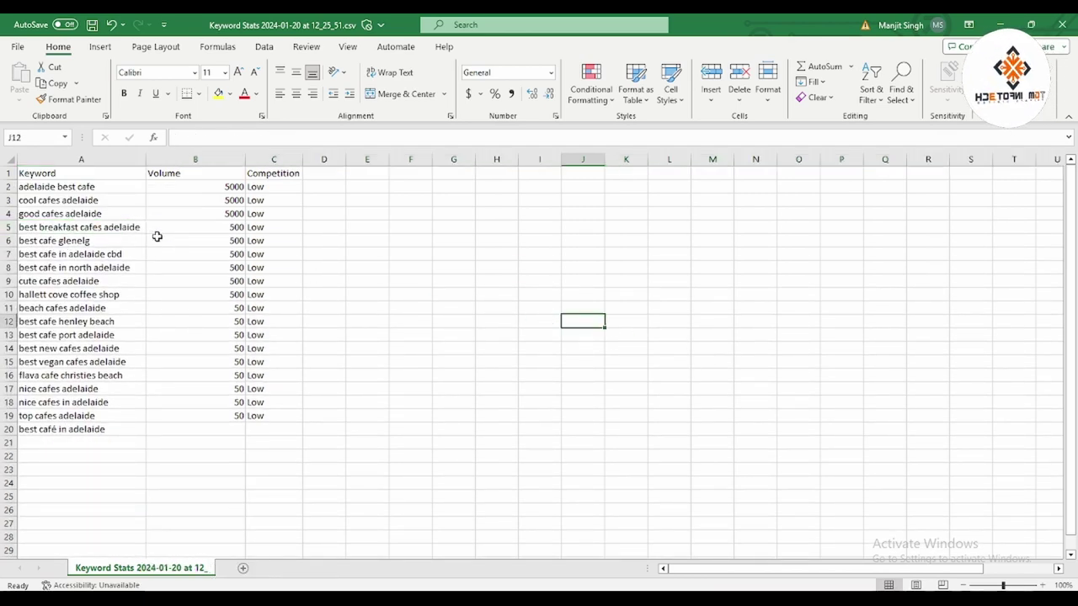
- Keep the "best breakfast cafes adelaide" keyword and delete the "best cafe glenelg" row
{"action": "left_click", "coordinate": [74, 228]}
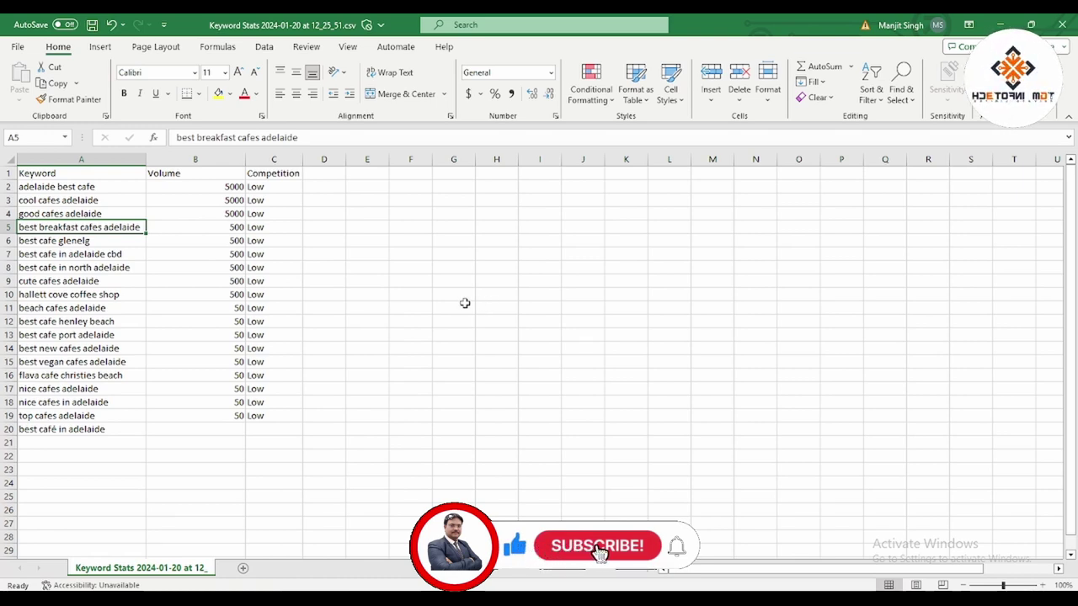
{"action": "left_click", "coordinate": [78, 242]}
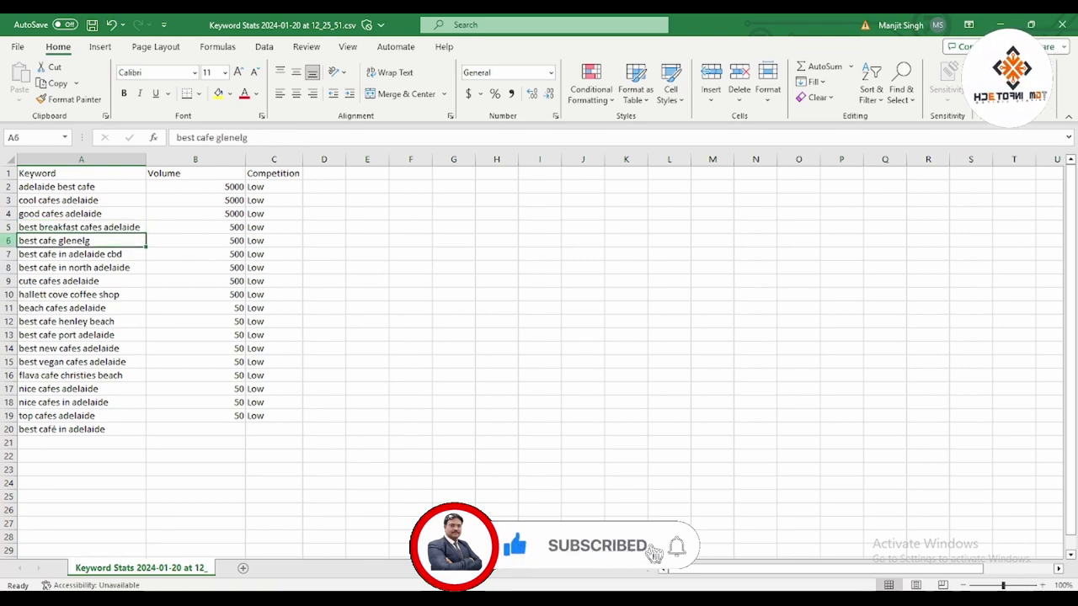
{"action": "left_click", "coordinate": [9, 240]}
{"action": "right_click", "coordinate": [10, 241]}
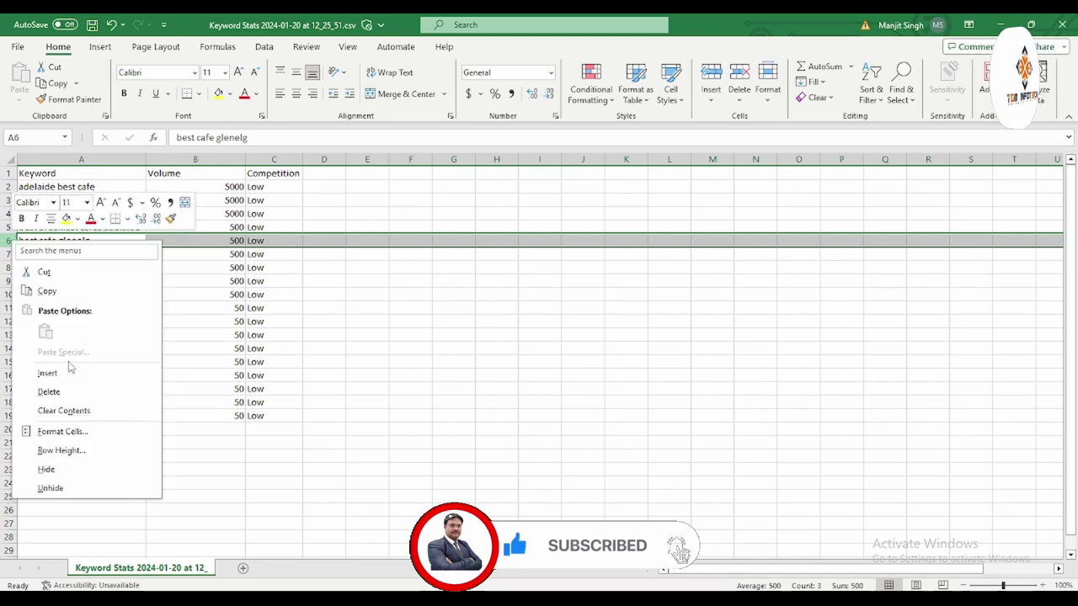
{"action": "left_click", "coordinate": [71, 389]}
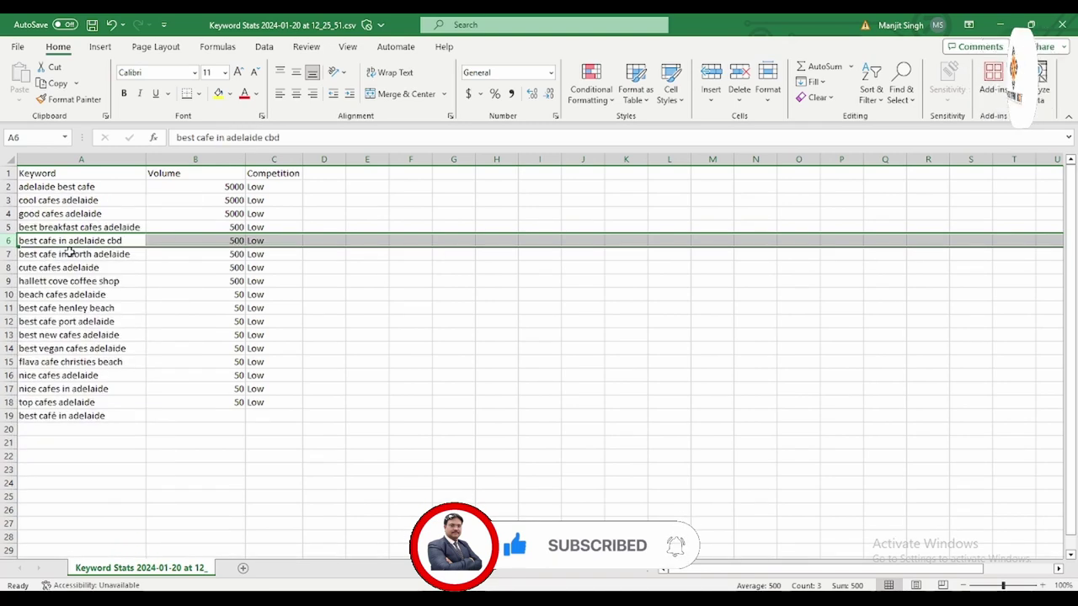
- Delete the rows "best cafe in adelaide cbd", "best cafe in north adelaide", "cute cafes adelaide" and "hallett cove coffee shop"
{"action": "right_click", "coordinate": [7, 243]}
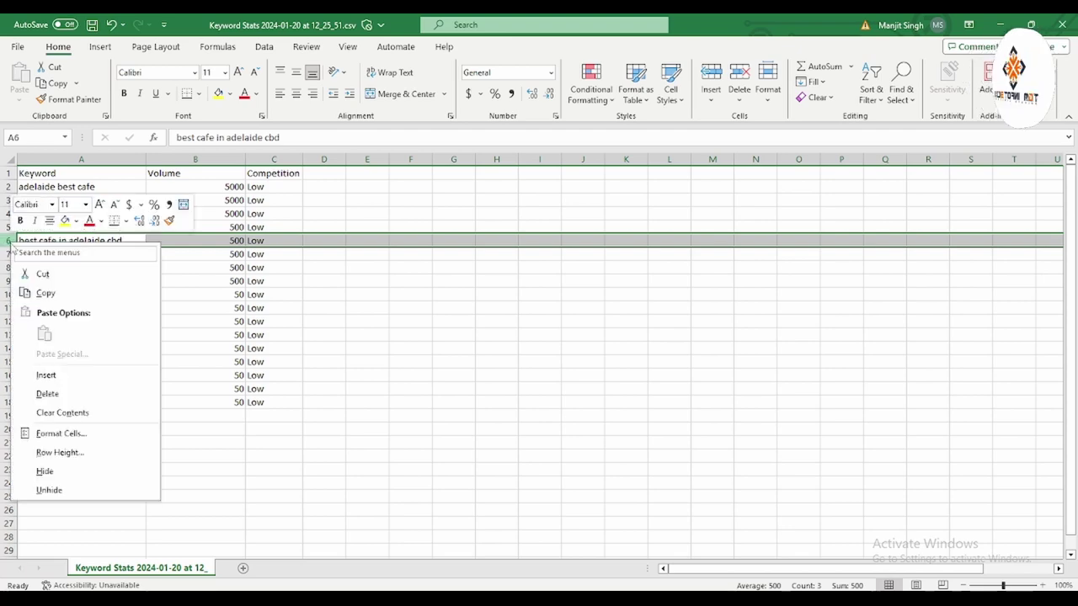
{"action": "left_click", "coordinate": [51, 395]}
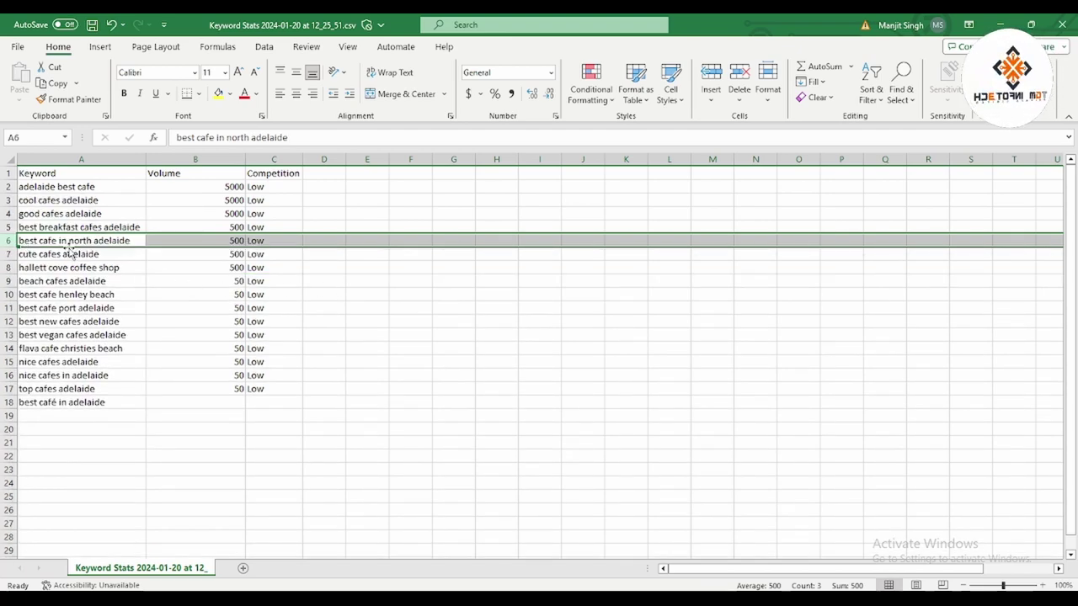
{"action": "right_click", "coordinate": [16, 242]}
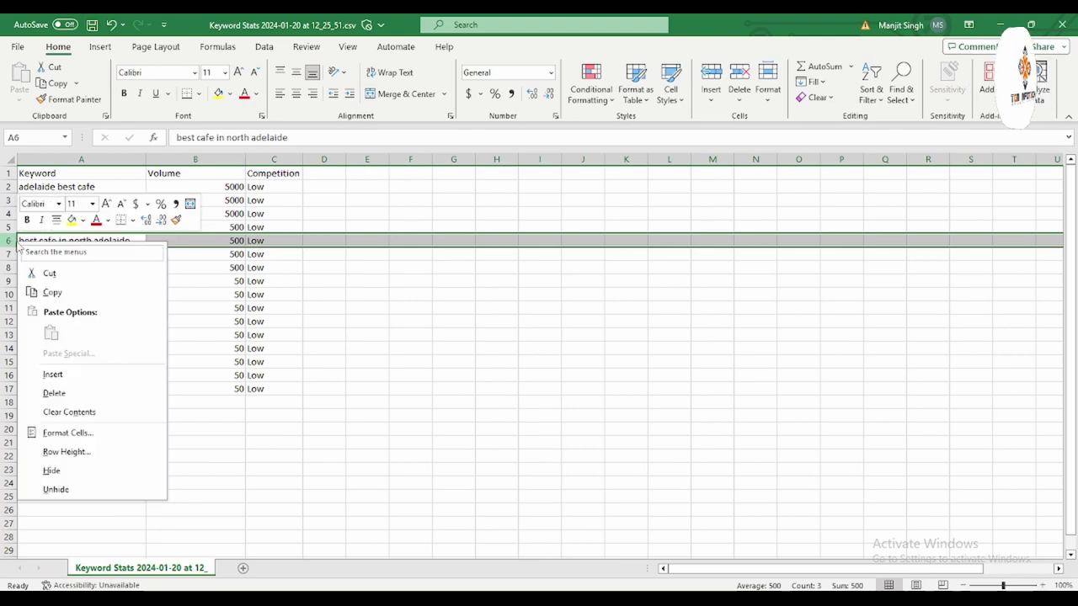
{"action": "left_click", "coordinate": [50, 395]}
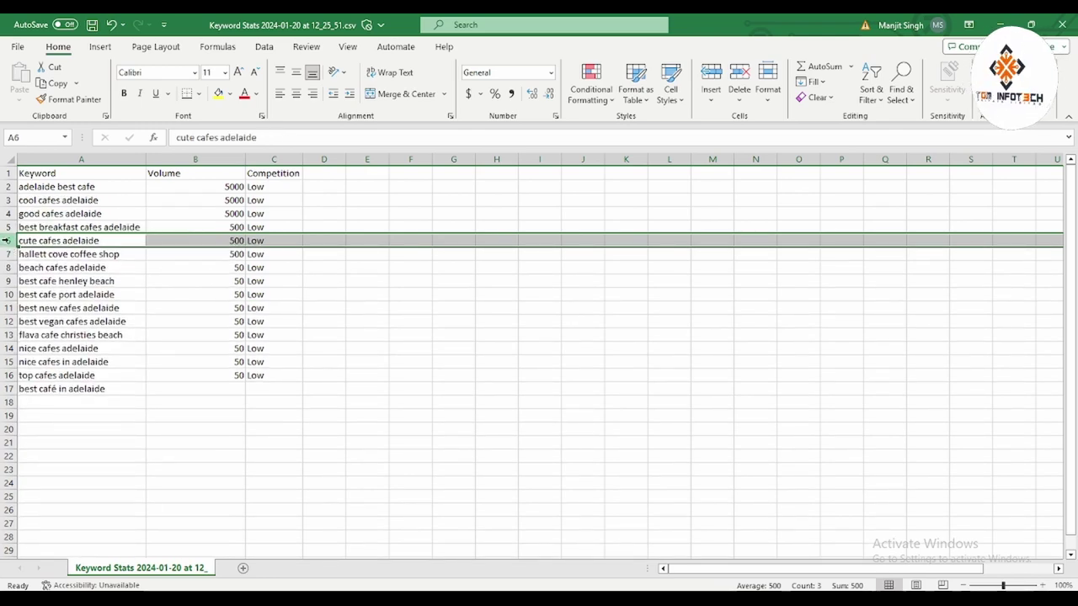
{"action": "right_click", "coordinate": [6, 241]}
{"action": "left_click", "coordinate": [44, 391]}
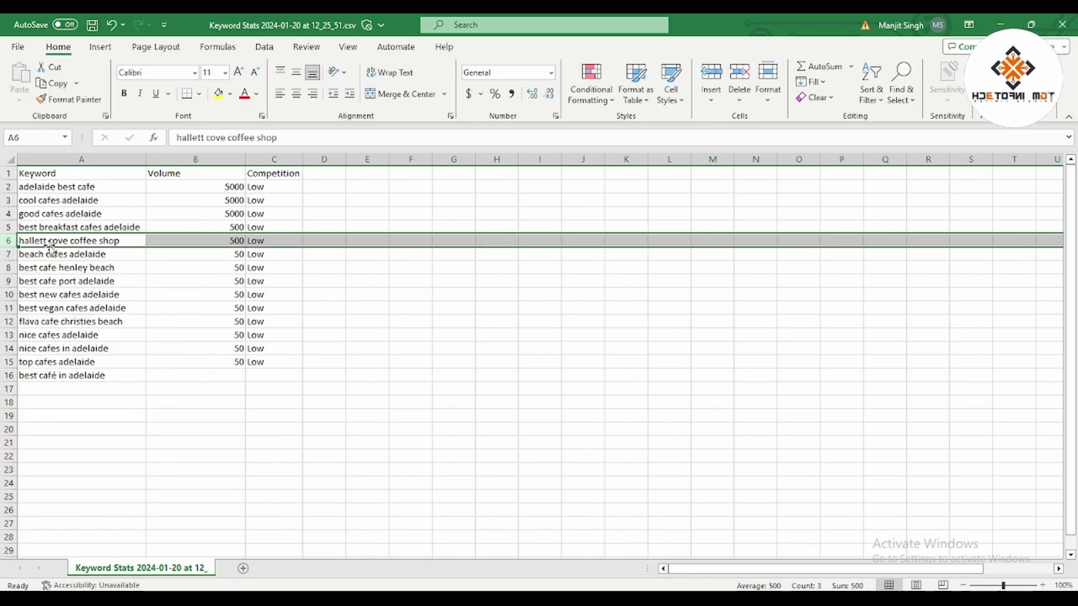
{"action": "right_click", "coordinate": [12, 243]}
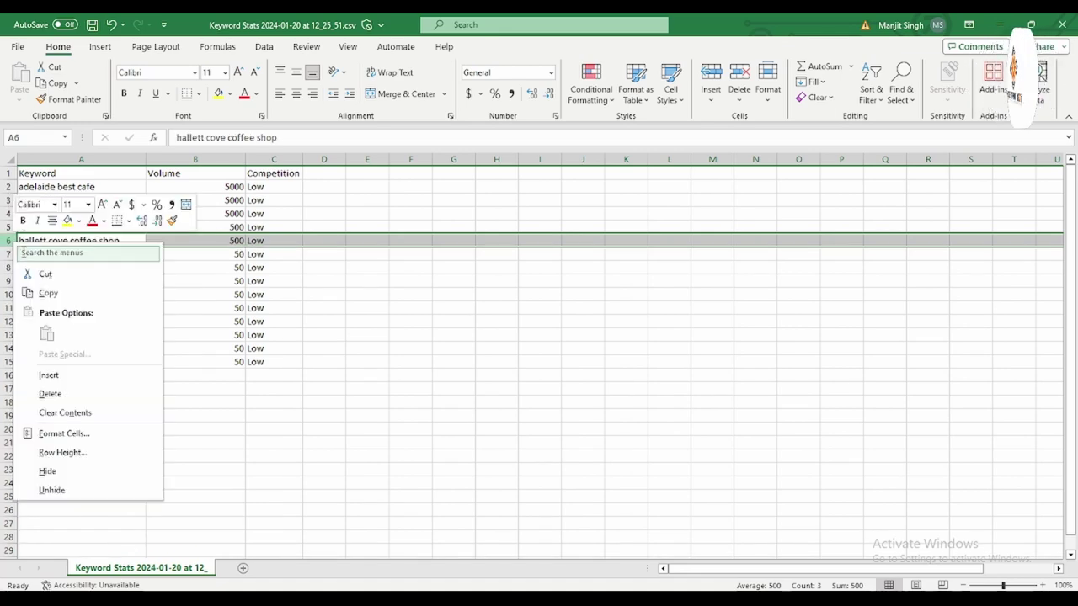
{"action": "left_click", "coordinate": [49, 394]}
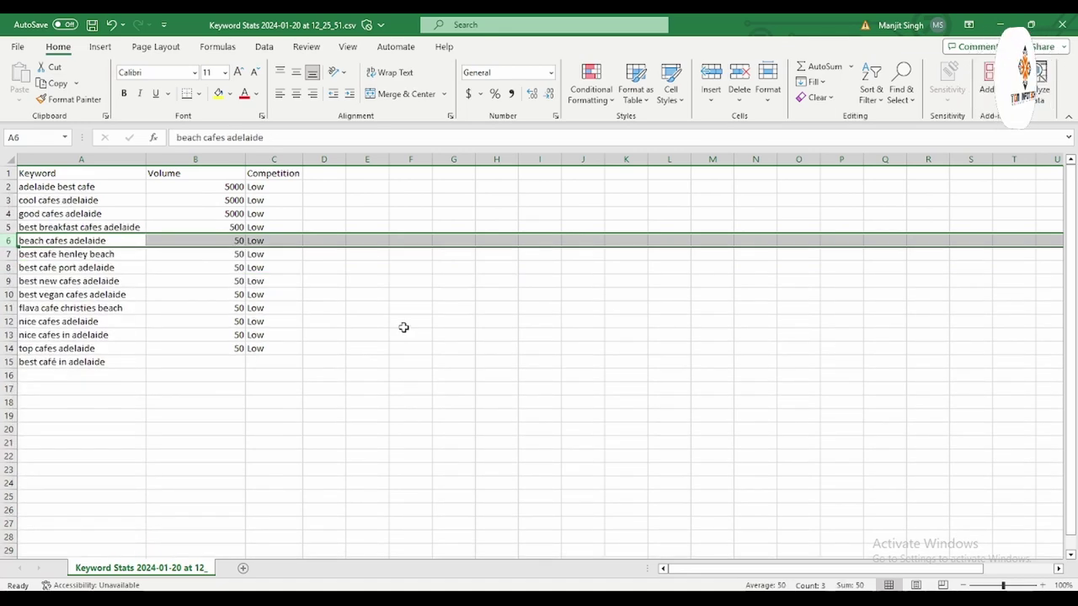
- Delete the rows "beach cafes adelaide", "best cafe henley beach" and "best cafe port adelaide"
{"action": "right_click", "coordinate": [7, 240]}
{"action": "left_click", "coordinate": [49, 394]}
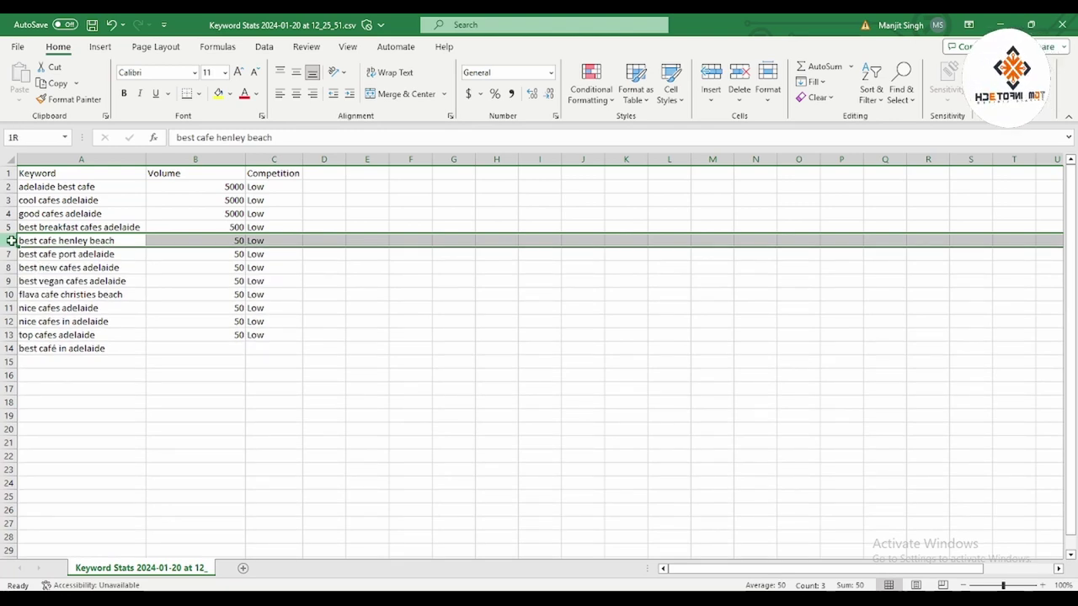
{"action": "right_click", "coordinate": [7, 241]}
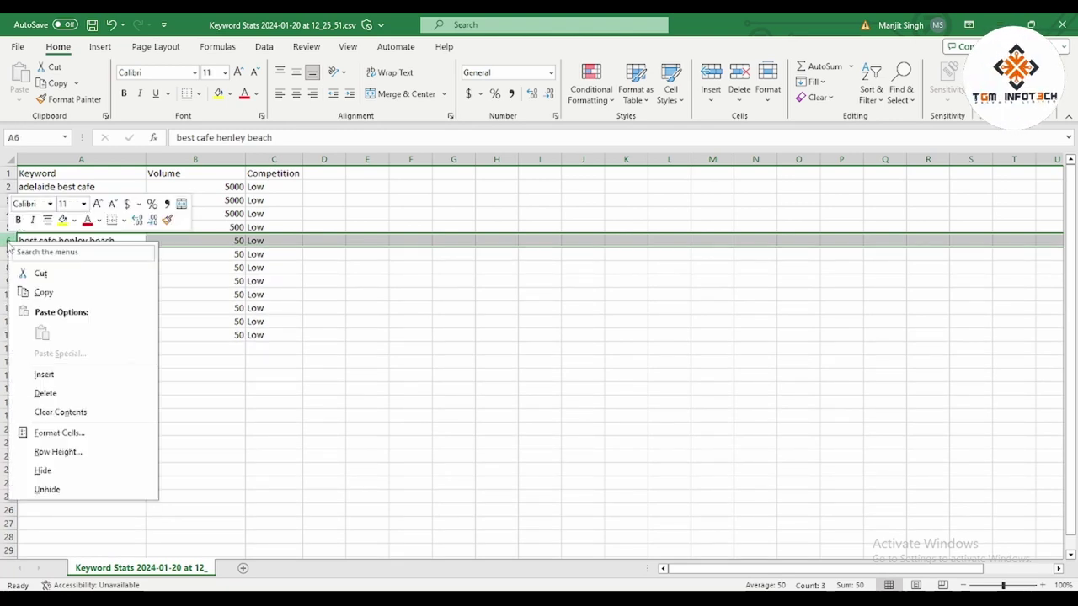
{"action": "left_click", "coordinate": [47, 394]}
{"action": "left_click_drag", "start_coordinate": [7, 241], "coordinate": [8, 243]}
{"action": "right_click", "coordinate": [8, 242]}
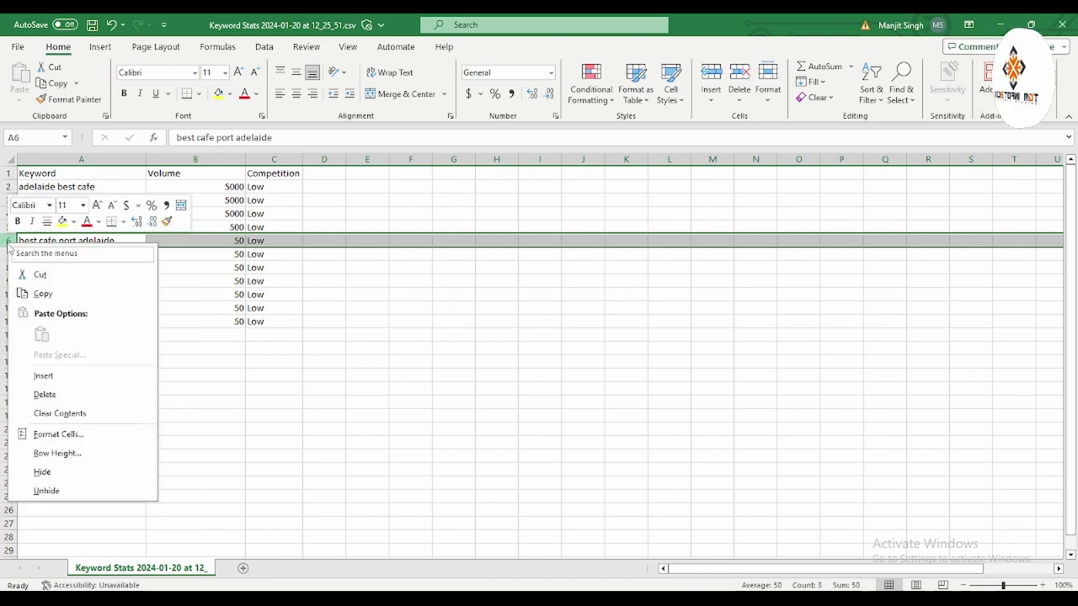
{"action": "left_click", "coordinate": [63, 395]}
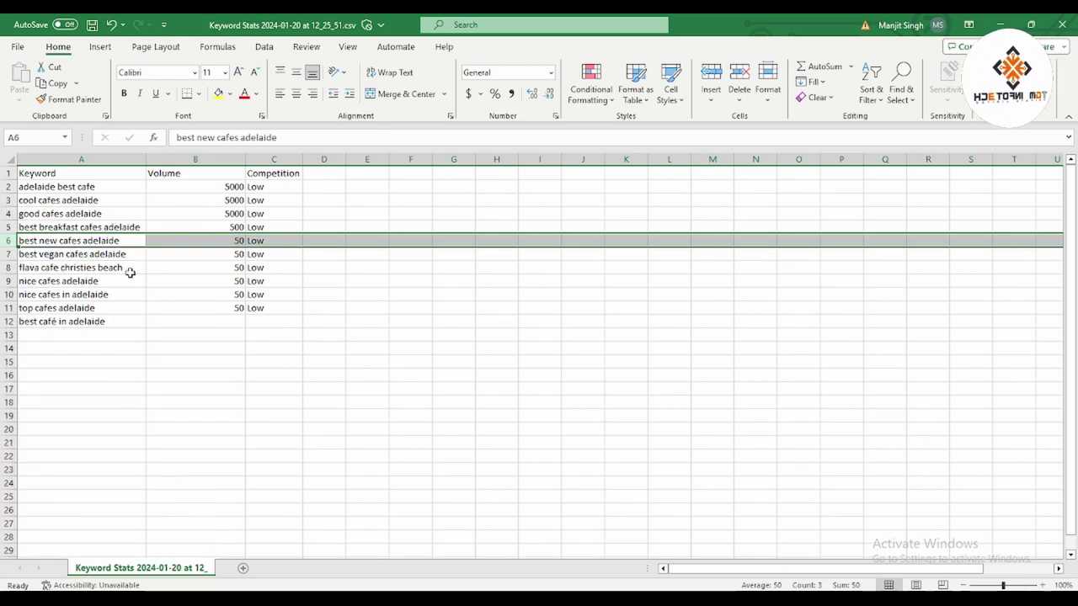
- Delete the rows "best vegan cafes adelaide", "flava cafe christies beach" and "nice cafes adelaide", keeping "best new cafes adelaide"
{"action": "right_click", "coordinate": [8, 254]}
{"action": "left_click", "coordinate": [51, 408]}
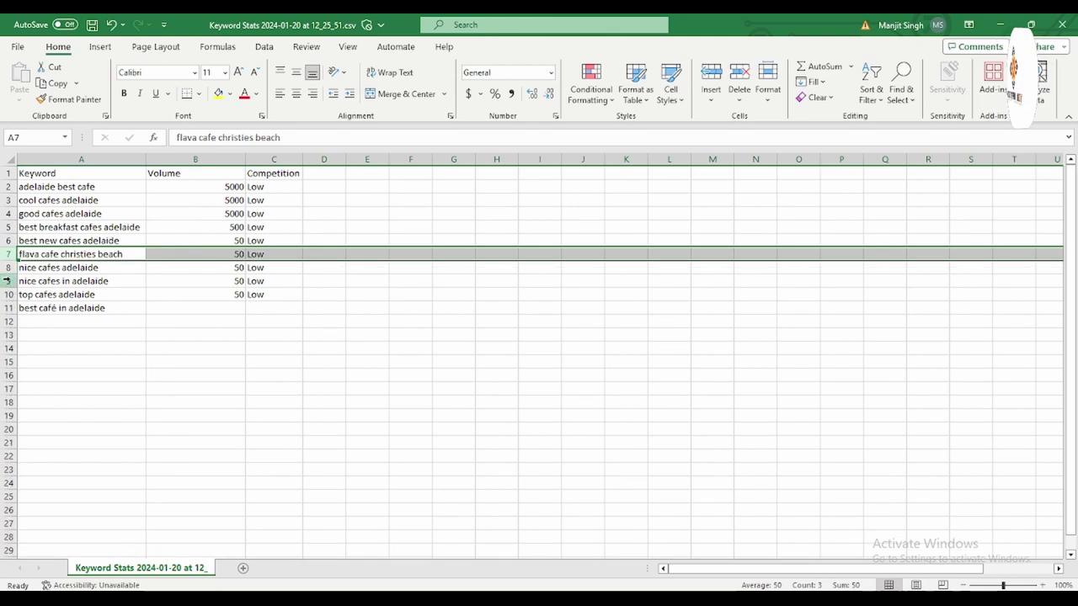
{"action": "right_click", "coordinate": [7, 253]}
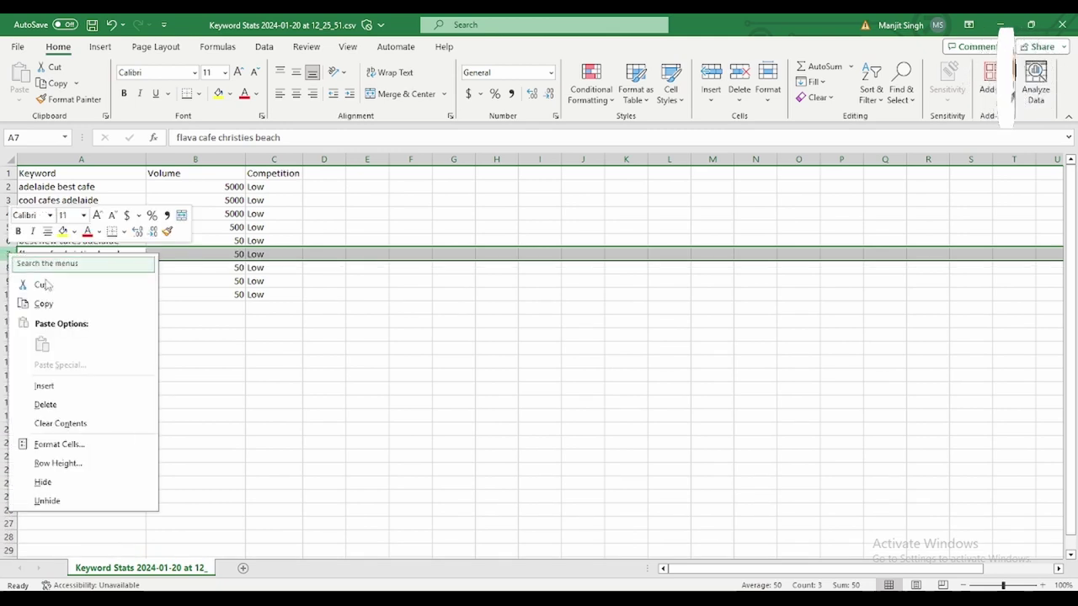
{"action": "left_click", "coordinate": [49, 405]}
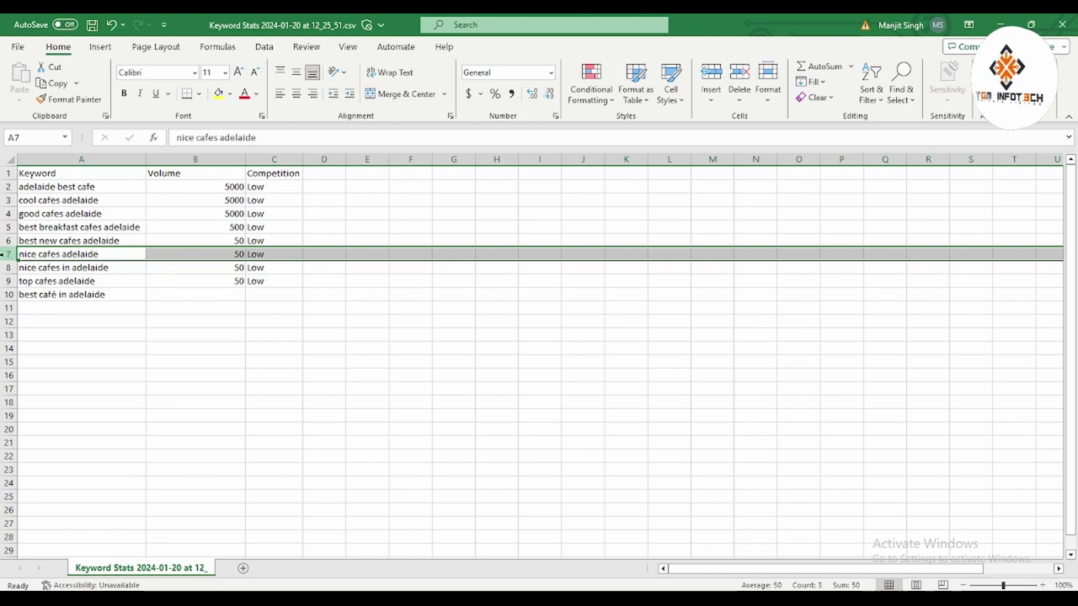
{"action": "right_click", "coordinate": [4, 254]}
{"action": "left_click", "coordinate": [80, 405]}
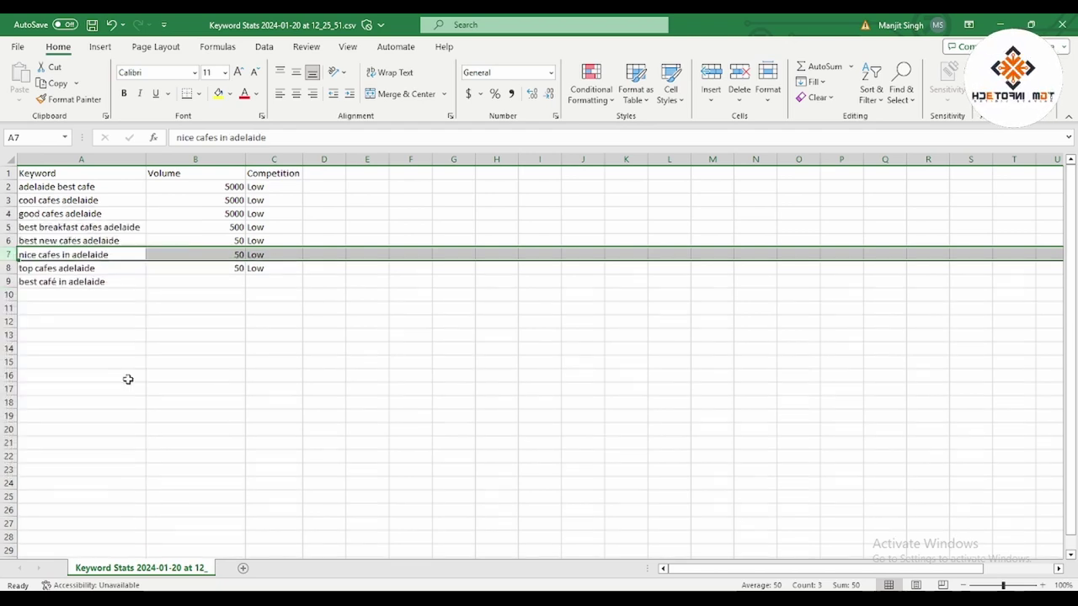
- Review the shortlisted keywords in A2:A9, including the "best café in adelaide" row
{"action": "left_click", "coordinate": [9, 282]}
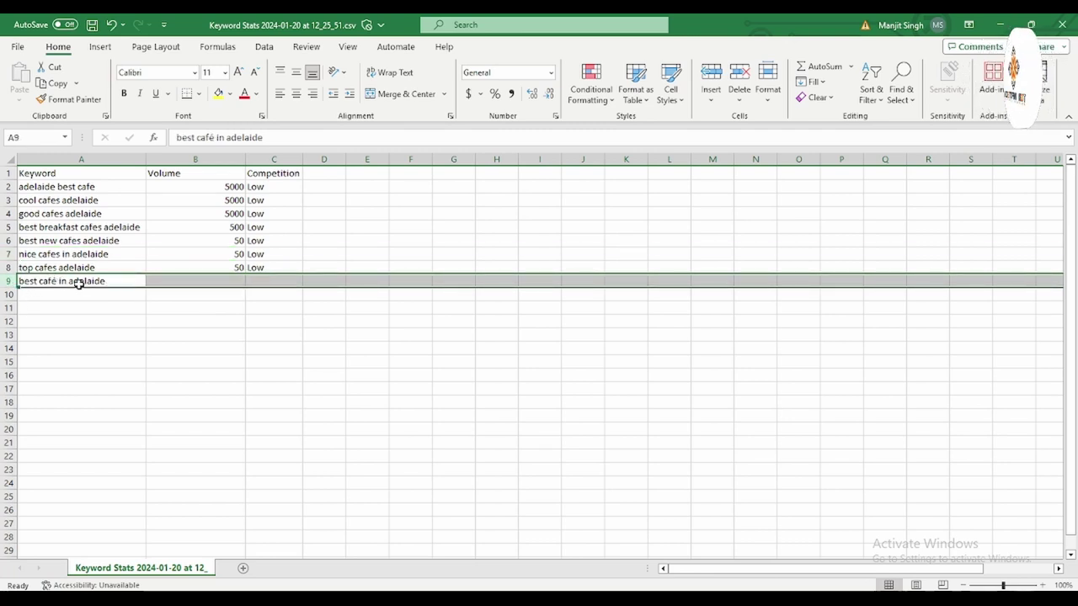
{"action": "right_click", "coordinate": [20, 287]}
{"action": "left_click", "coordinate": [328, 362]}
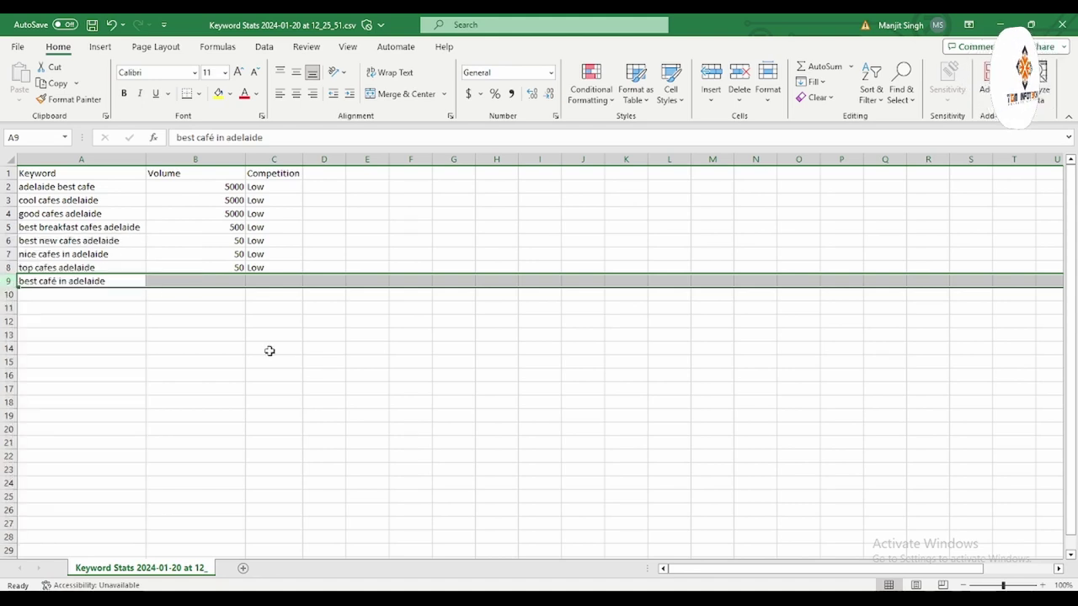
{"action": "left_click", "coordinate": [310, 296]}
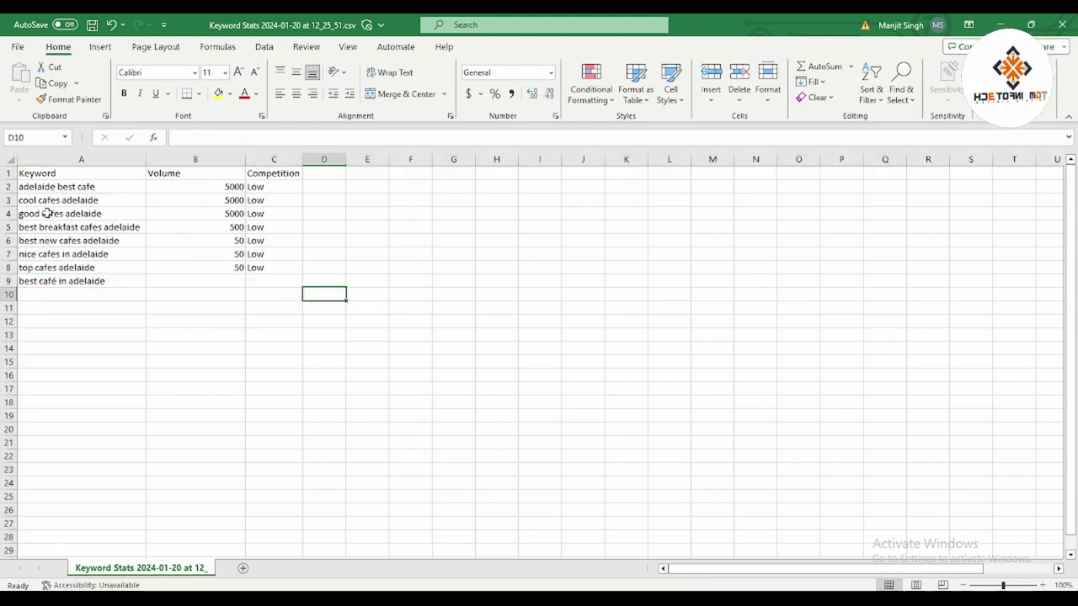
{"action": "left_click", "coordinate": [68, 187]}
{"action": "mouse_move", "coordinate": [68, 187]}
{"action": "left_mouse_down"}
{"action": "mouse_move", "coordinate": [87, 250]}
{"action": "mouse_move", "coordinate": [68, 281]}
{"action": "left_mouse_up"}
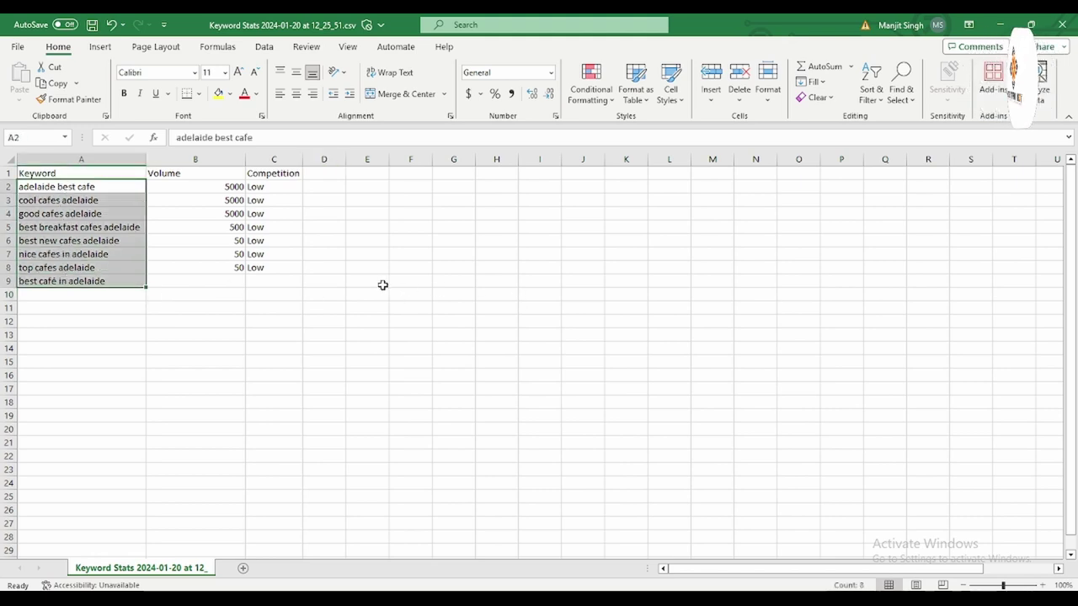
{"action": "left_click", "coordinate": [313, 321]}
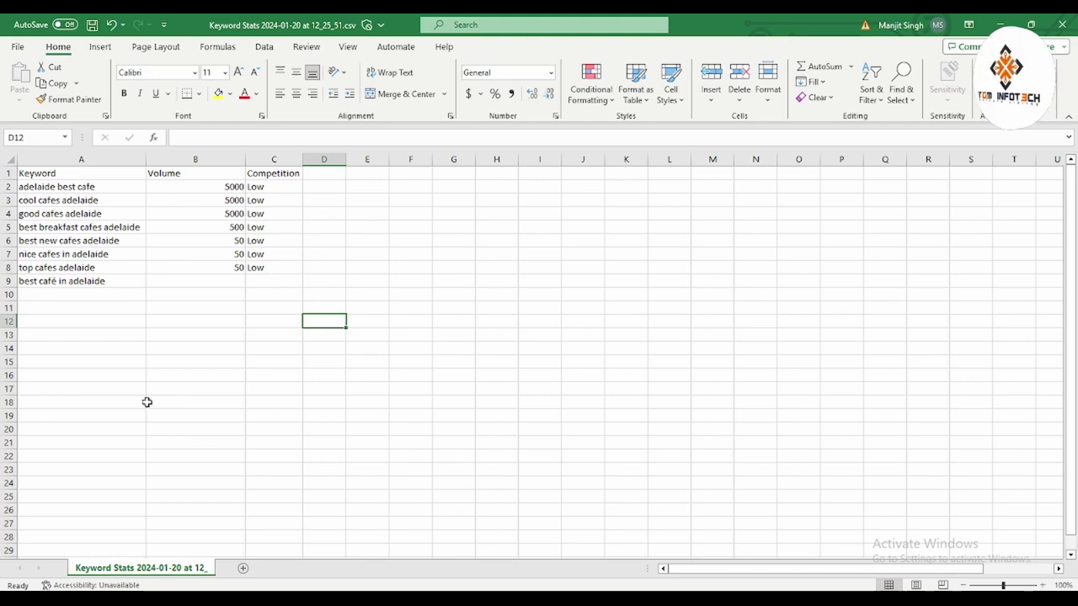
- Copy the shortlisted data in A2:C9 into New Microsoft Excel Worksheet.xlsx, starting at cell A7 below the existing keywords
{"action": "mouse_move", "coordinate": [108, 281]}
{"action": "left_mouse_down"}
{"action": "mouse_move", "coordinate": [228, 281]}
{"action": "mouse_move", "coordinate": [278, 227]}
{"action": "mouse_move", "coordinate": [278, 187]}
{"action": "left_mouse_up"}
{"action": "key", "text": "ctrl+c"}
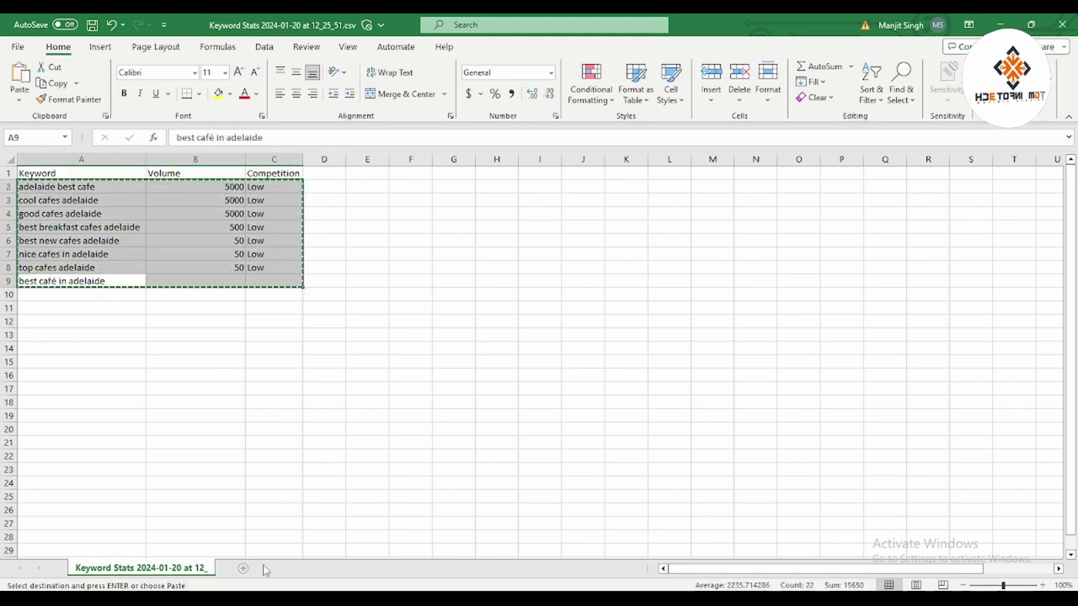
{"action": "left_click", "coordinate": [513, 575]}
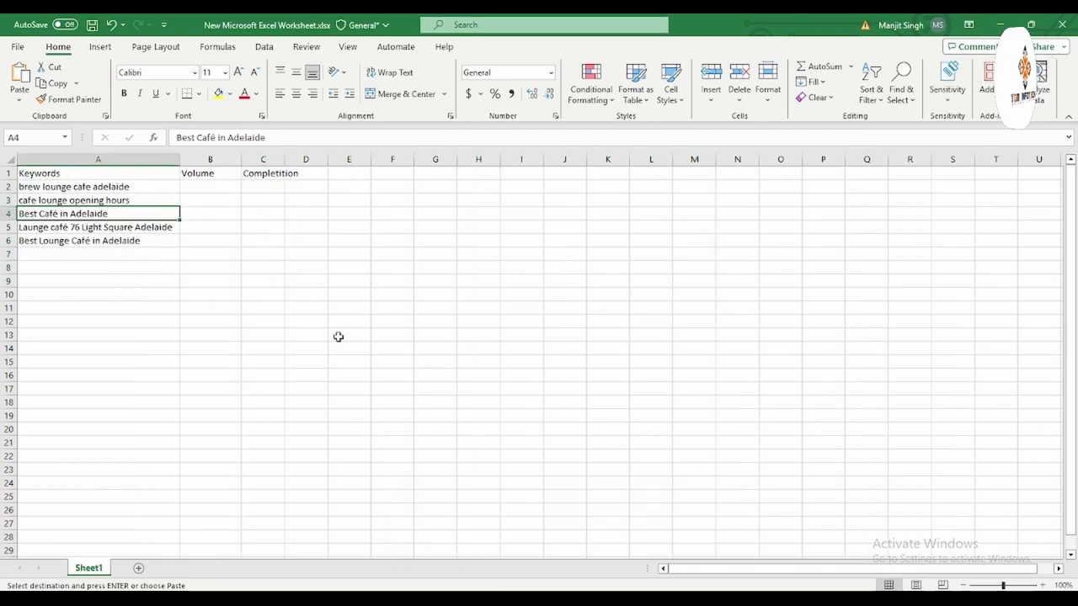
{"action": "left_click", "coordinate": [74, 256]}
{"action": "key", "text": "ctrl+v"}
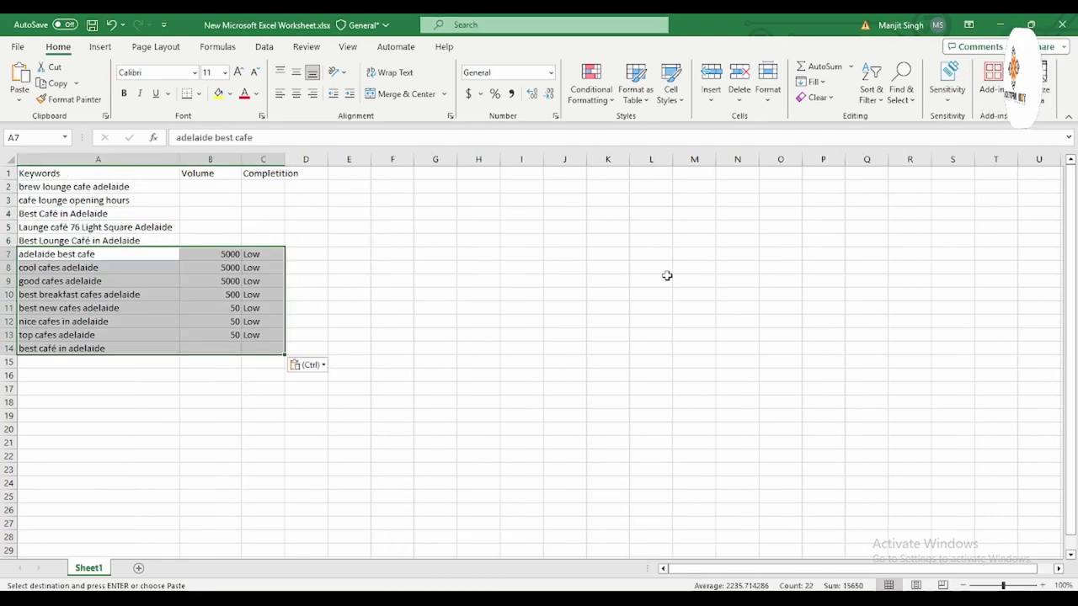
- Autofit the width of the Completition column and check the Volume and Completition cells of the "brew lounge cafe adelaide" row
{"action": "left_click", "coordinate": [471, 271]}
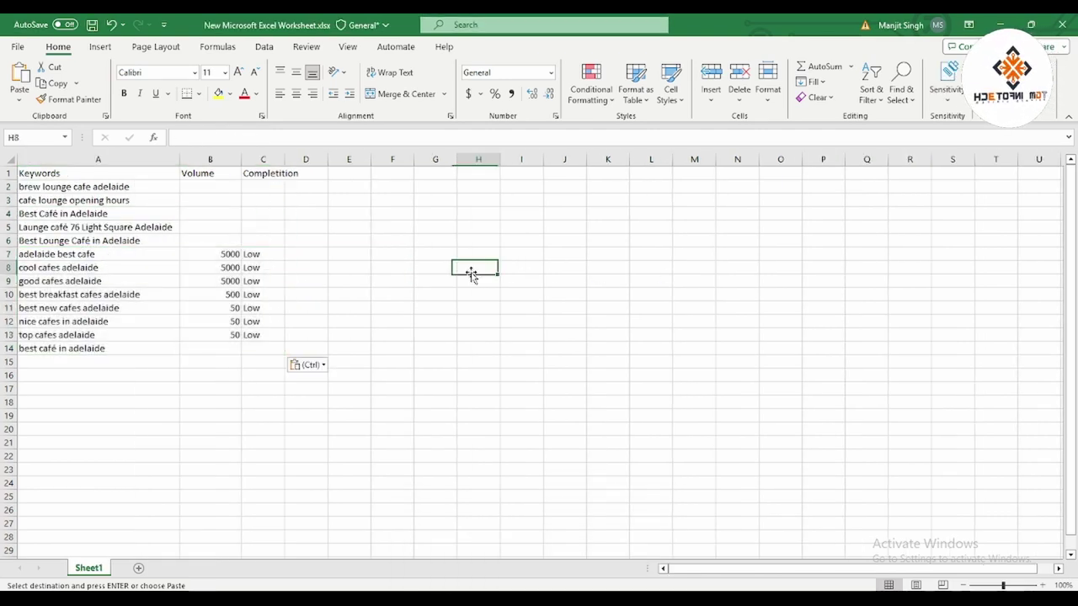
{"action": "double_click", "coordinate": [284, 160]}
{"action": "left_click", "coordinate": [502, 228]}
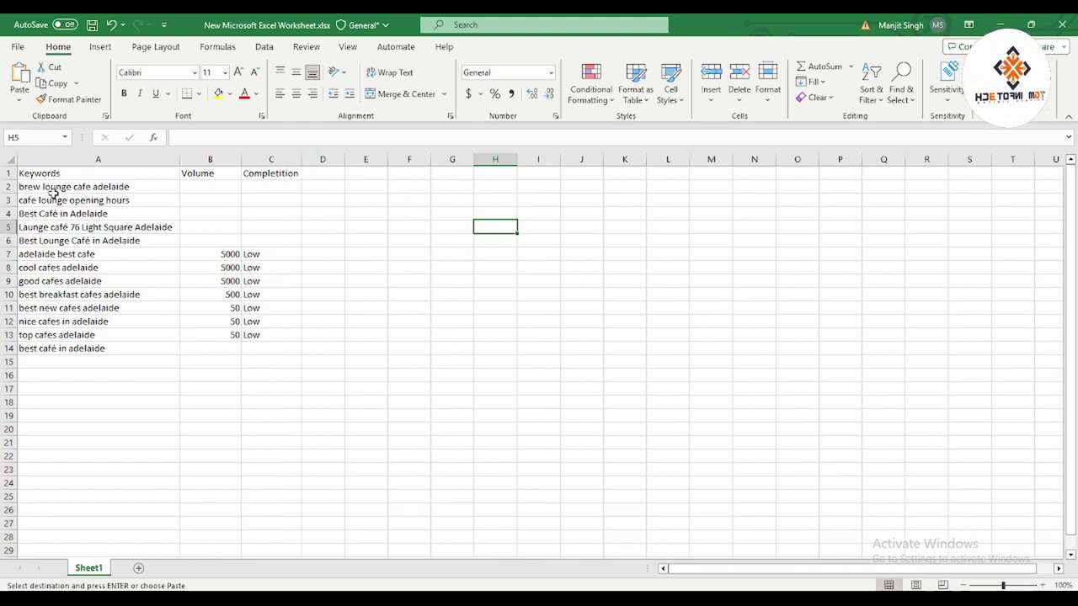
{"action": "left_click", "coordinate": [211, 186]}
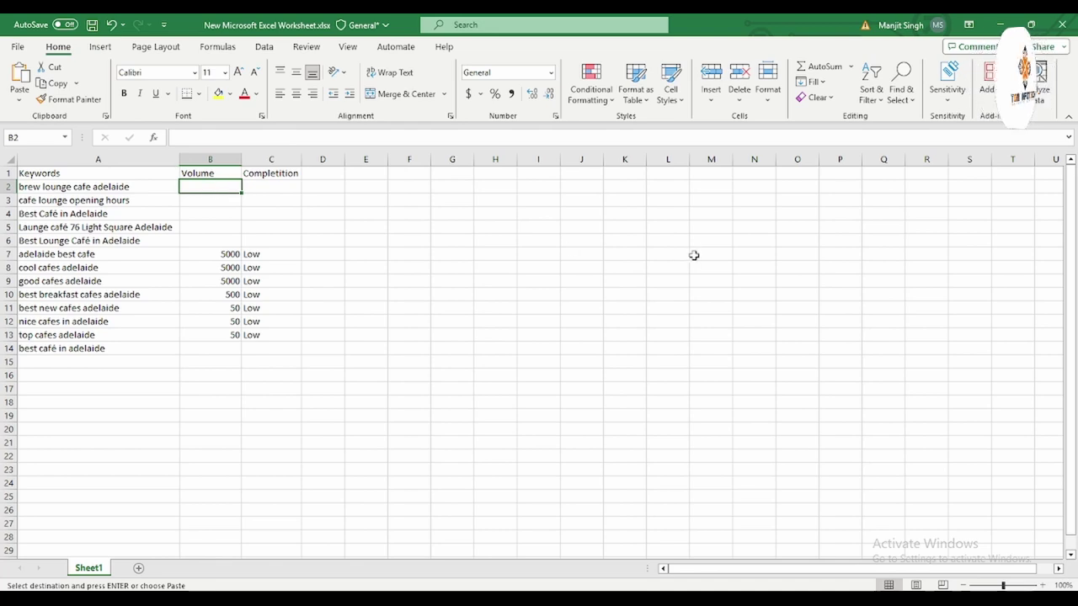
{"action": "left_click", "coordinate": [286, 188]}
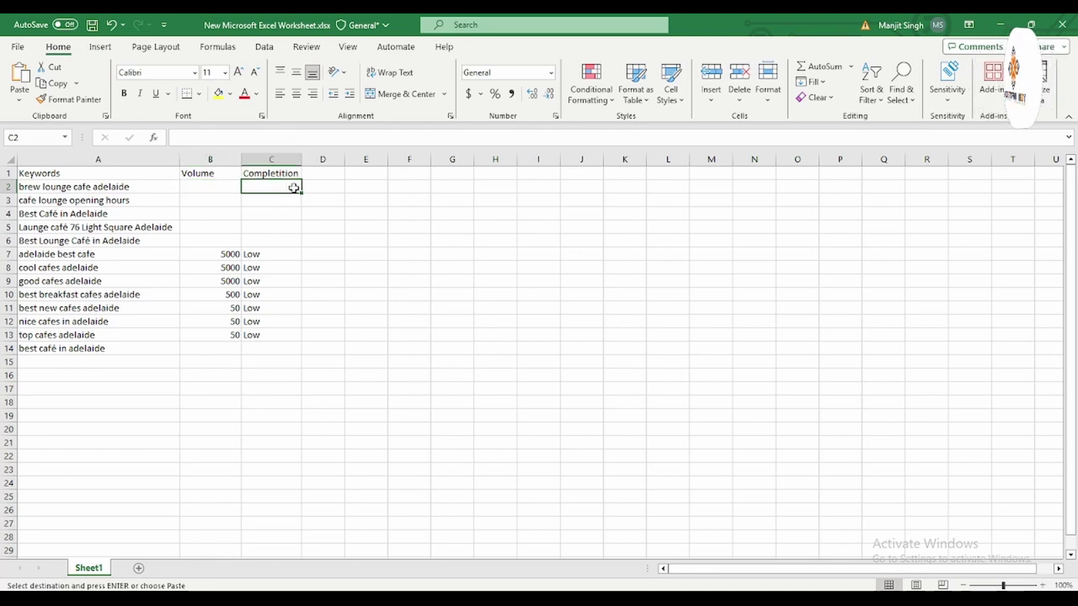
- Set the Completition of "brew lounge cafe adelaide" to Low and delete the "cafe lounge opening hours" row
{"action": "type", "text": "Low"}
{"action": "key", "text": "Return"}
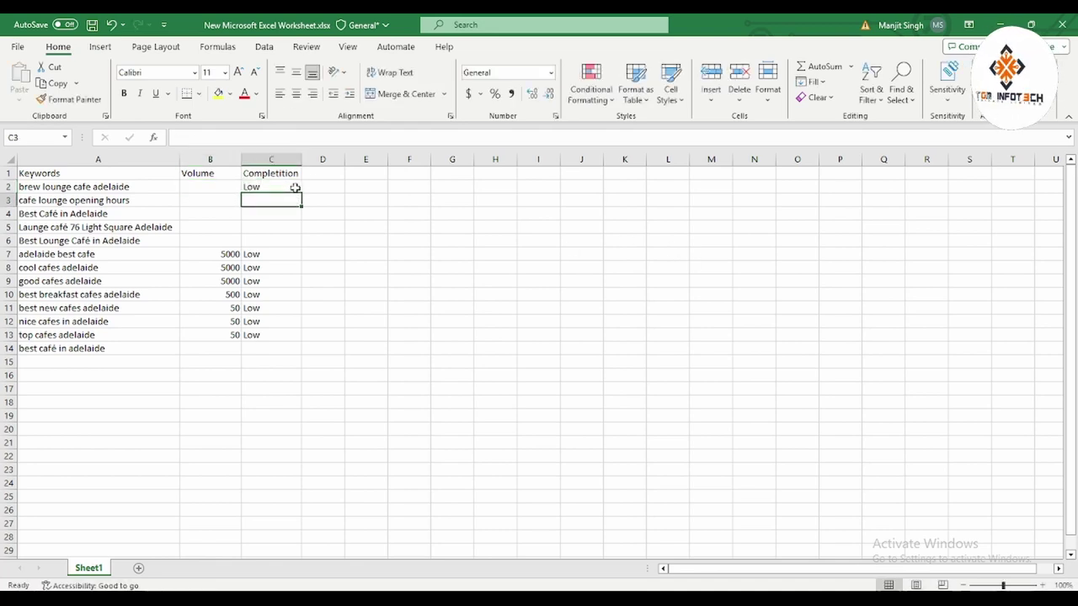
{"action": "left_click", "coordinate": [106, 201]}
{"action": "left_click", "coordinate": [6, 200]}
{"action": "right_click", "coordinate": [6, 200]}
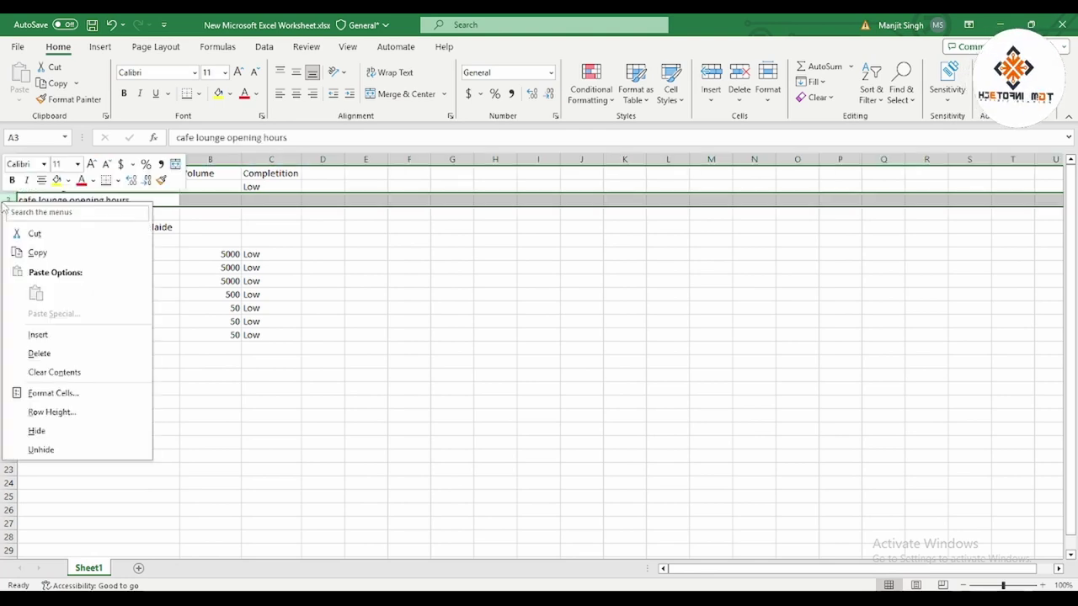
{"action": "left_click", "coordinate": [32, 354]}
{"action": "left_click", "coordinate": [623, 228]}
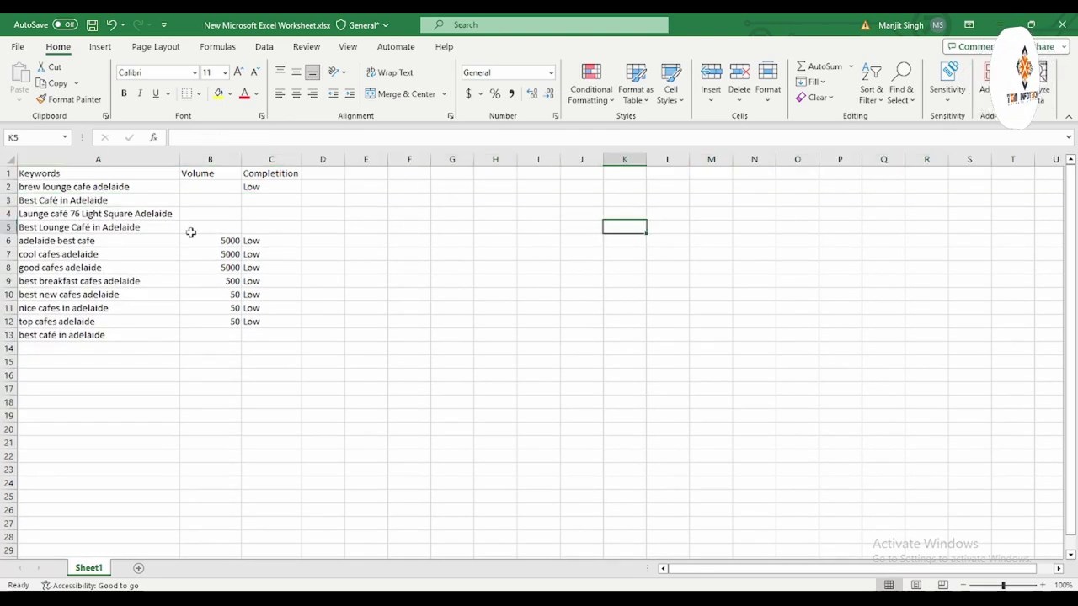
- Remove the duplicate keyword "best café in adelaide" from row 13
{"action": "left_click", "coordinate": [98, 200]}
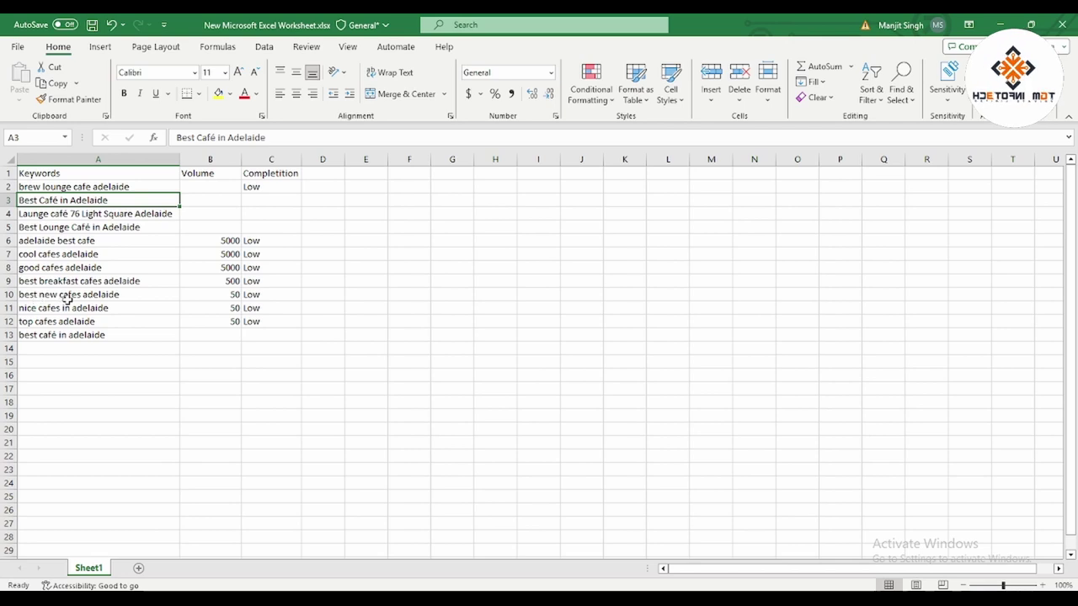
{"action": "left_click", "coordinate": [108, 304]}
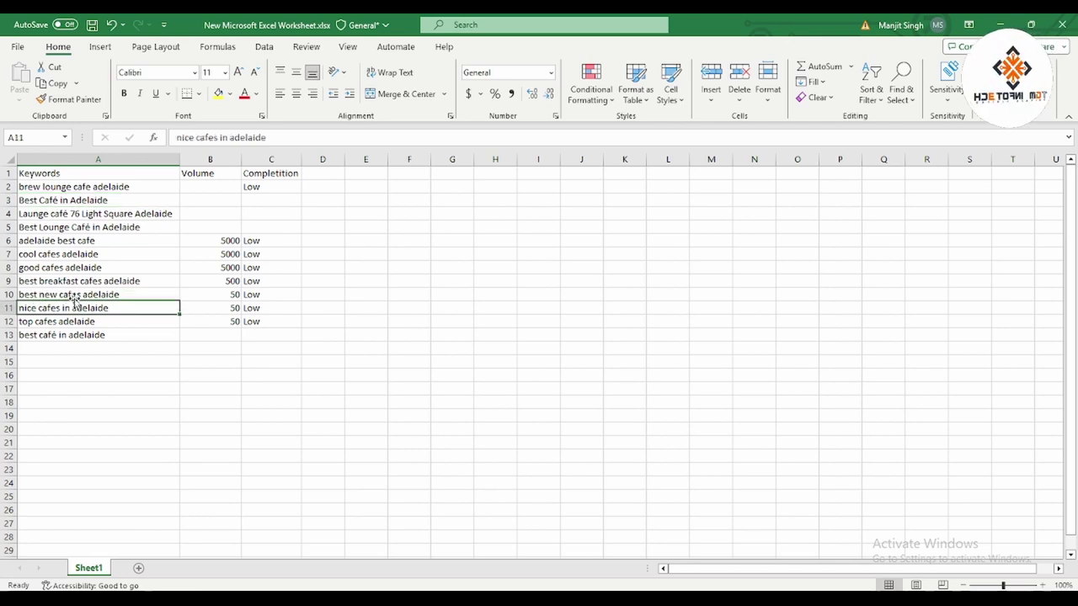
{"action": "left_click", "coordinate": [65, 335]}
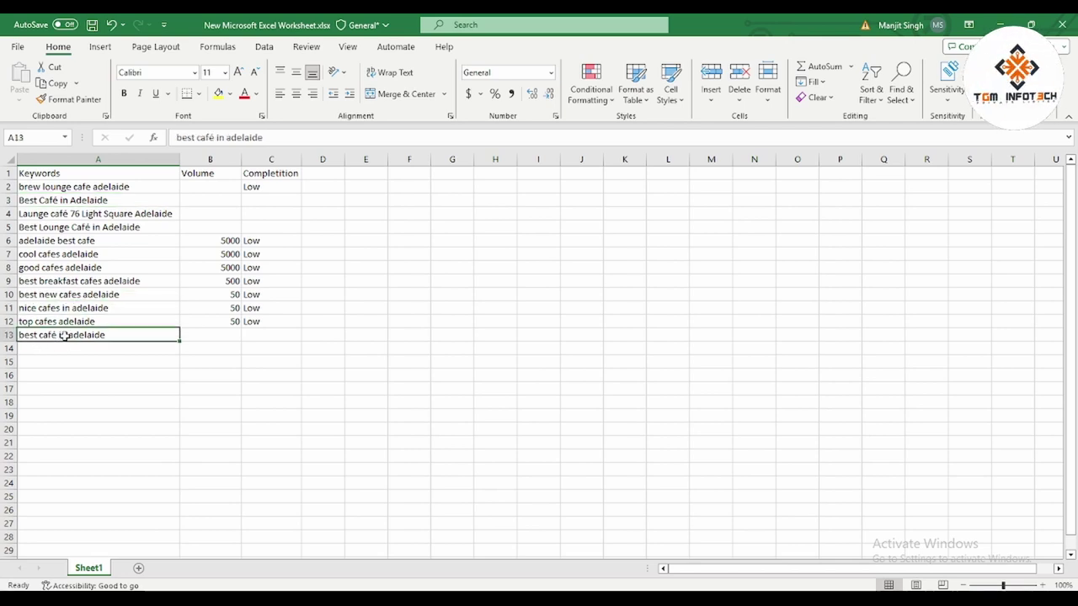
{"action": "left_click", "coordinate": [8, 335]}
{"action": "right_click", "coordinate": [8, 335]}
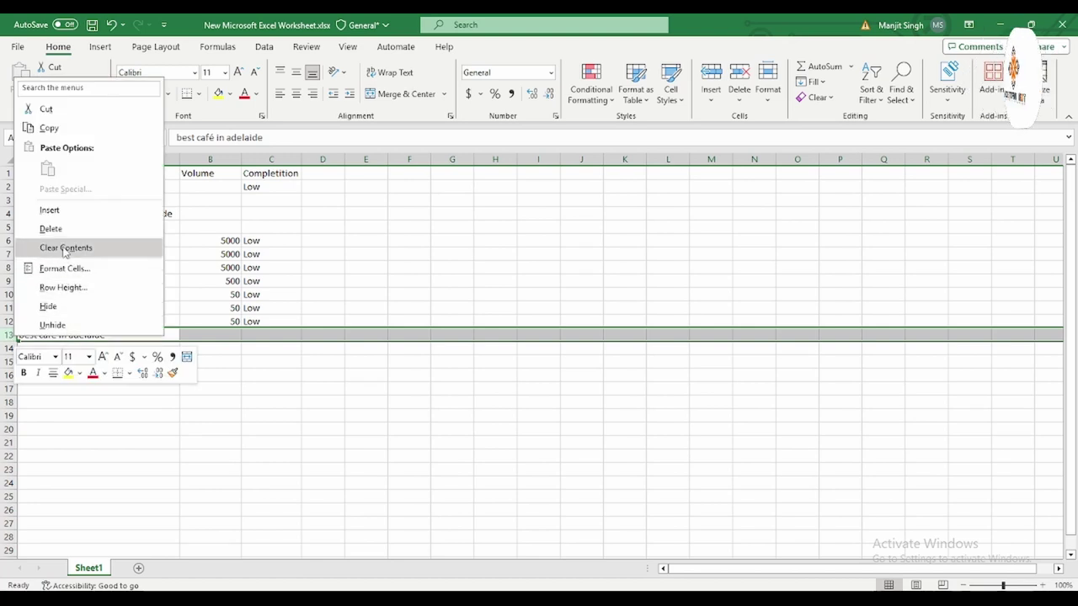
{"action": "key", "text": "Escape"}
{"action": "key", "text": "Delete"}
{"action": "left_click", "coordinate": [523, 307]}
- Set the Completition of "Best Café in Adelaide" in row 3 to Low
{"action": "left_click", "coordinate": [266, 199]}
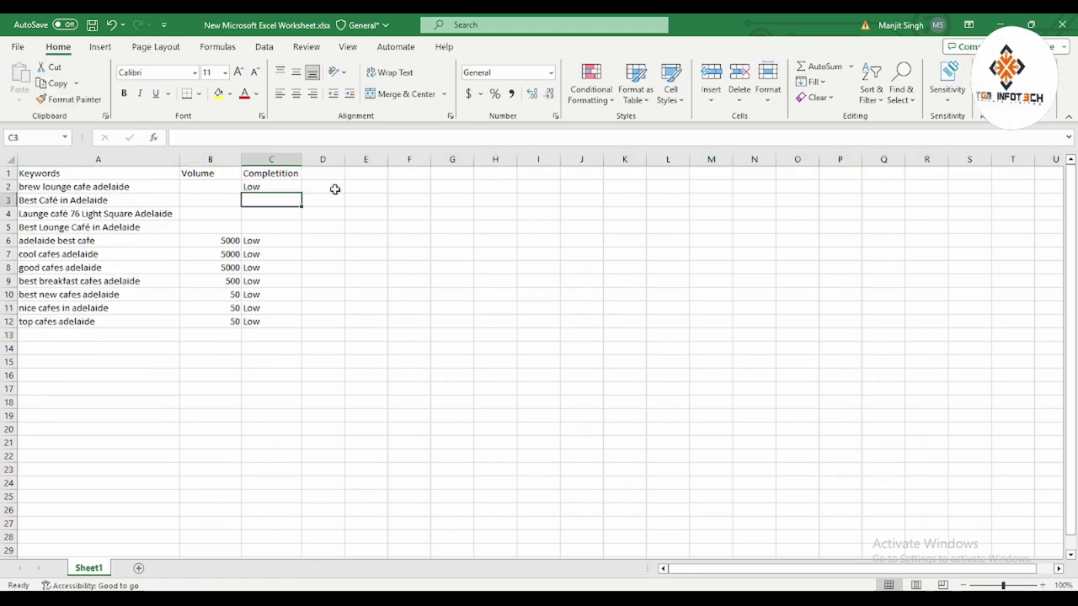
{"action": "type", "text": "Low"}
{"action": "left_click", "coordinate": [330, 217]}
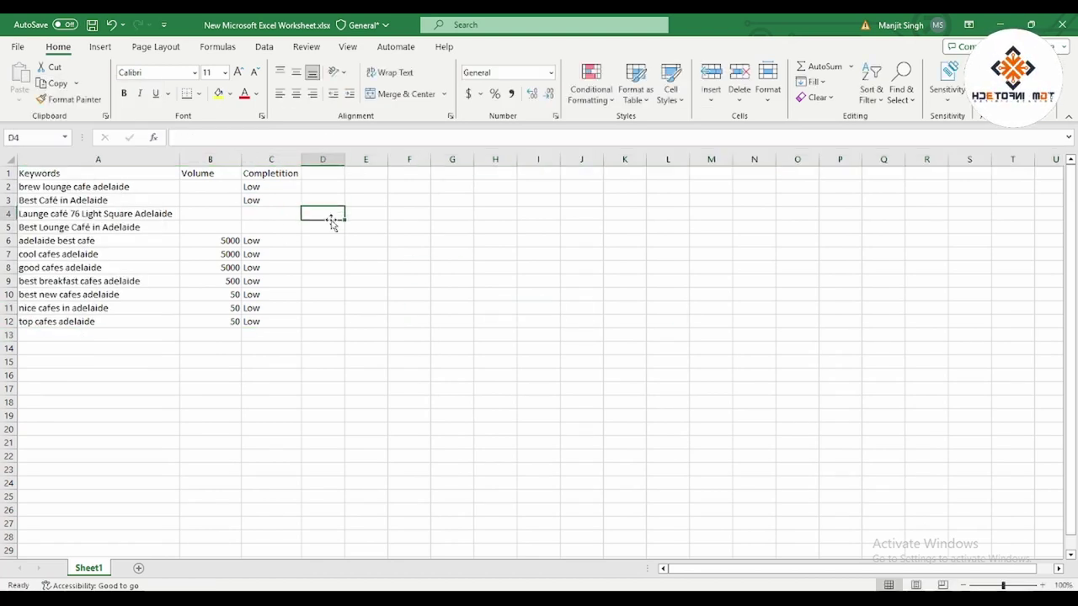
{"action": "left_click", "coordinate": [50, 214]}
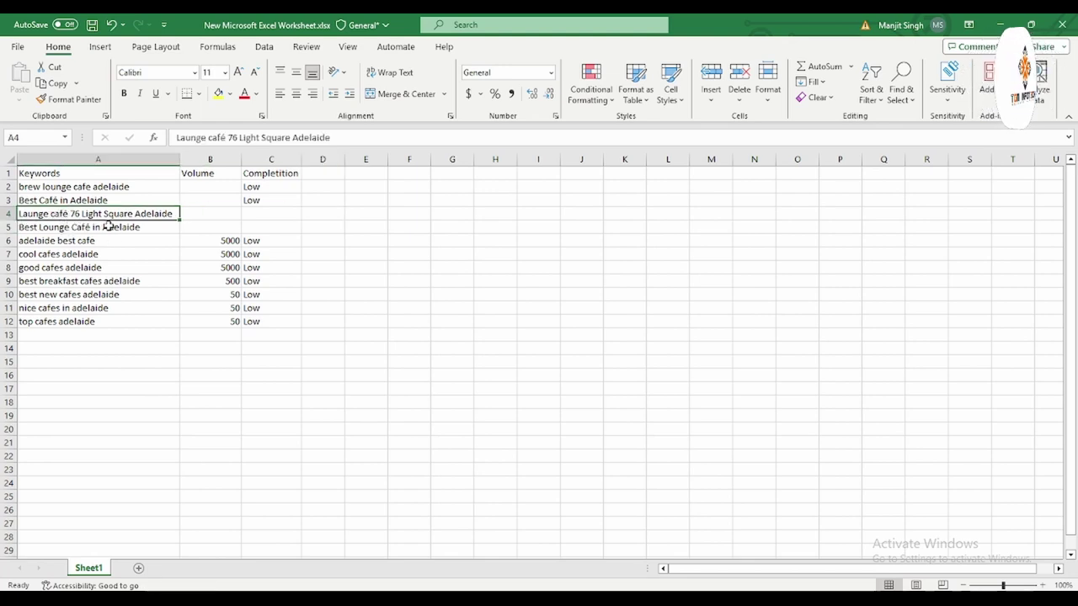
{"action": "left_click", "coordinate": [220, 214]}
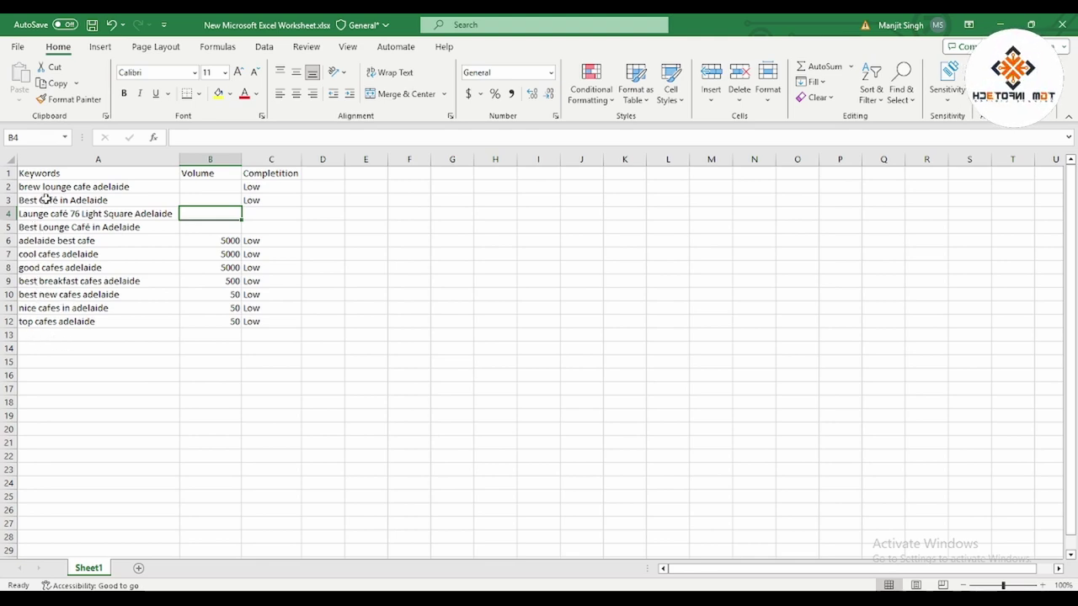
{"action": "left_click_drag", "start_coordinate": [47, 191], "coordinate": [276, 325]}
{"action": "left_click", "coordinate": [409, 295]}
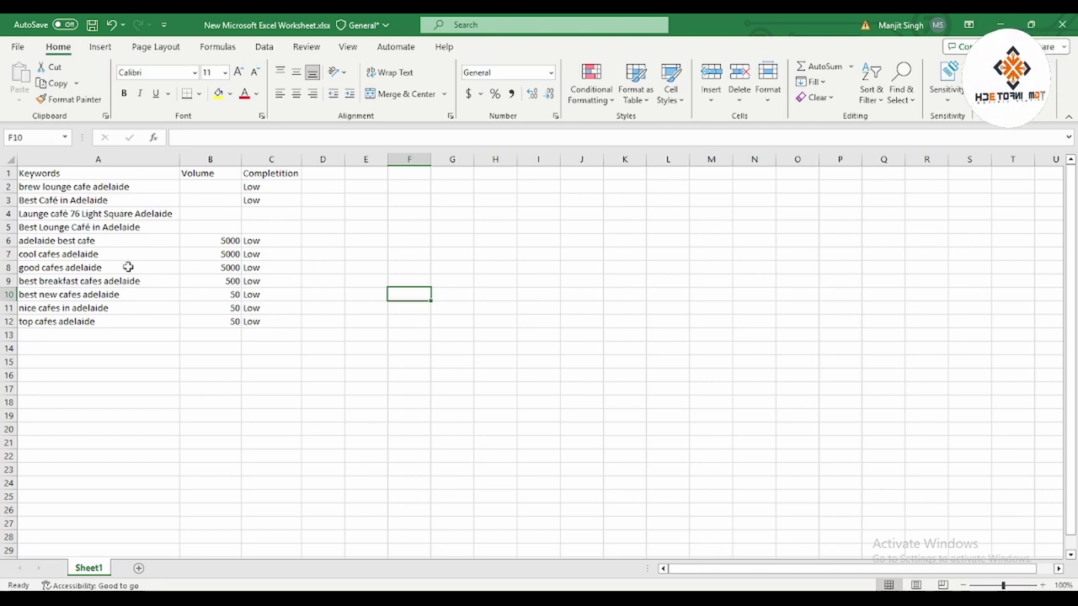
- Add a "Priority" column header in D1, next to Completition
{"action": "left_click", "coordinate": [98, 188]}
{"action": "left_click", "coordinate": [315, 188]}
{"action": "key", "text": "Up"}
{"action": "type", "text": "P"}
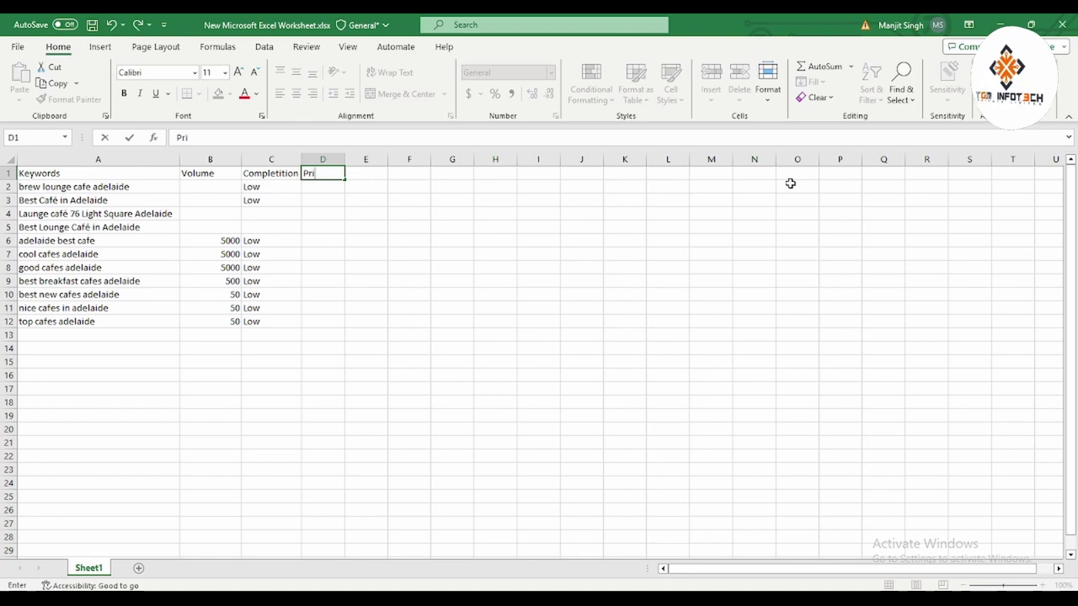
{"action": "key", "text": "Return"}
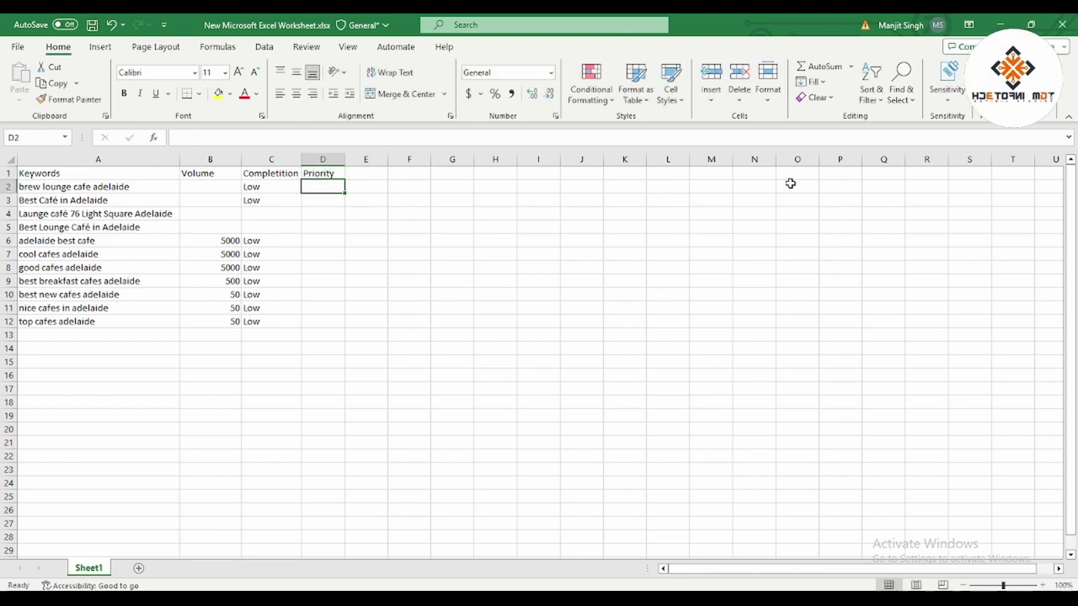
- Fill the Priority cells D2:D5 with 1, 1, 3 and 1 for the first four keywords
{"action": "type", "text": "1"}
{"action": "key", "text": "Return"}
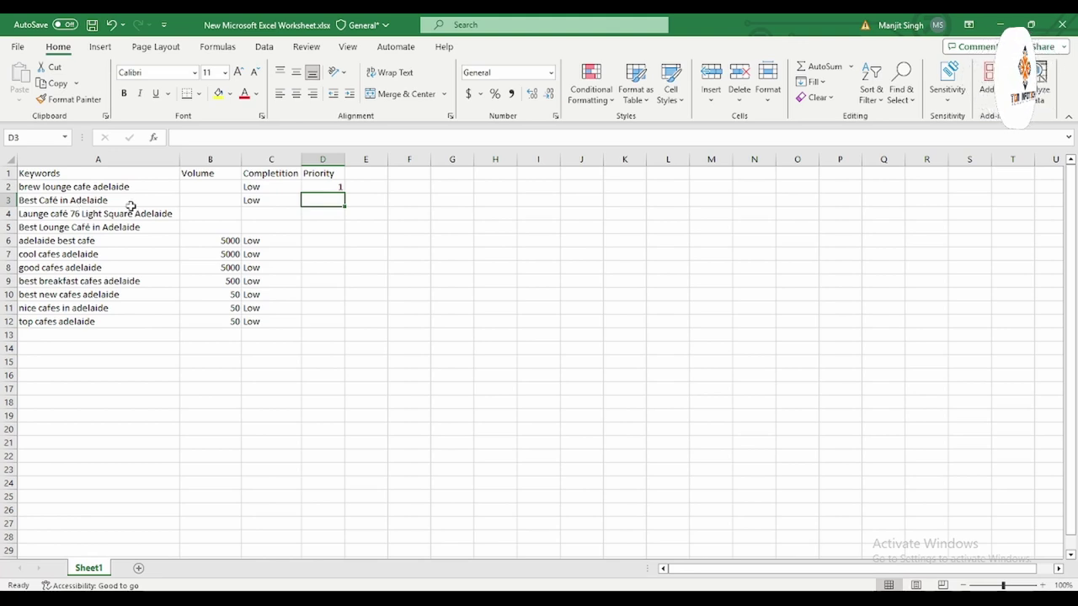
{"action": "type", "text": "1"}
{"action": "key", "text": "Return"}
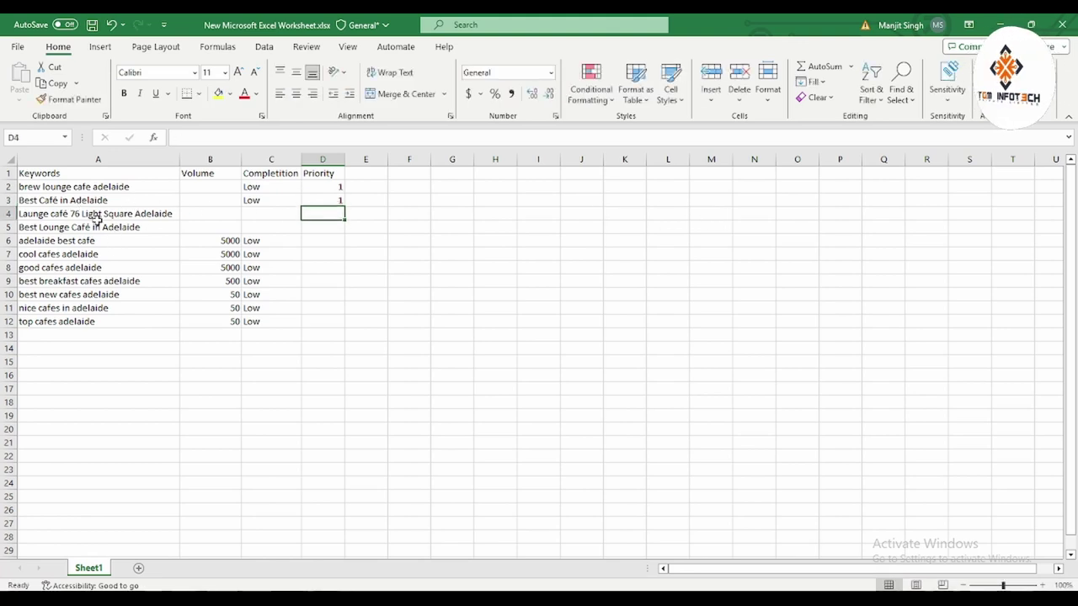
{"action": "left_click", "coordinate": [34, 216]}
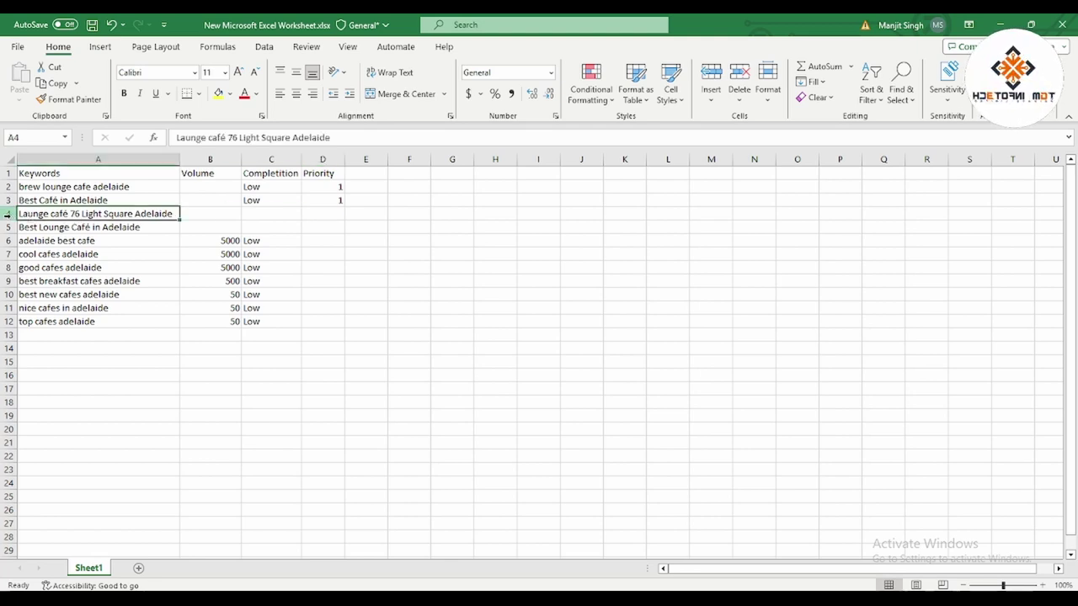
{"action": "left_click", "coordinate": [337, 217]}
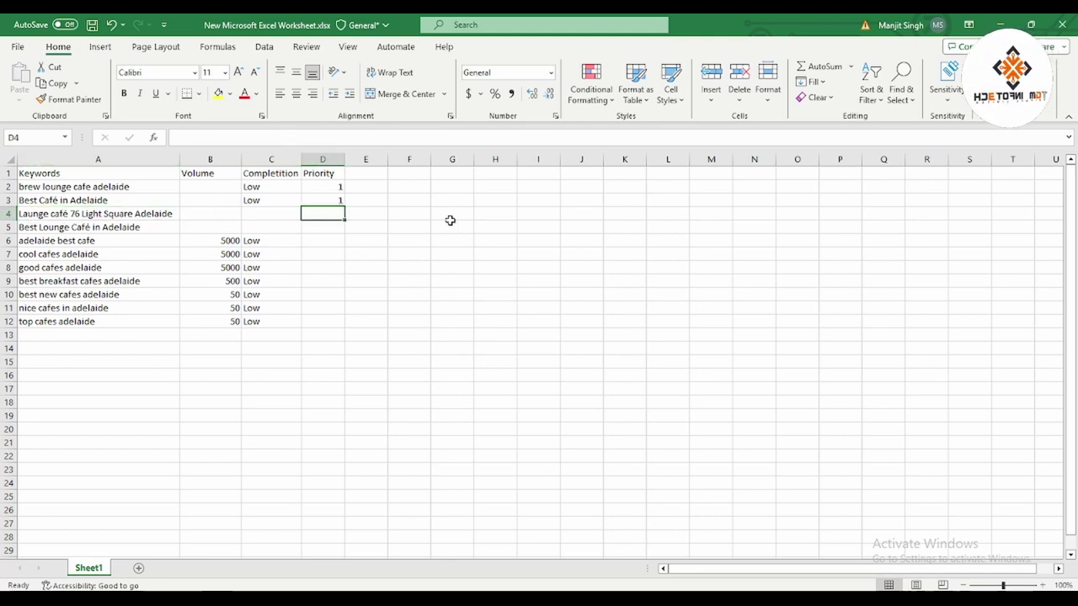
{"action": "type", "text": "3"}
{"action": "left_click", "coordinate": [567, 230]}
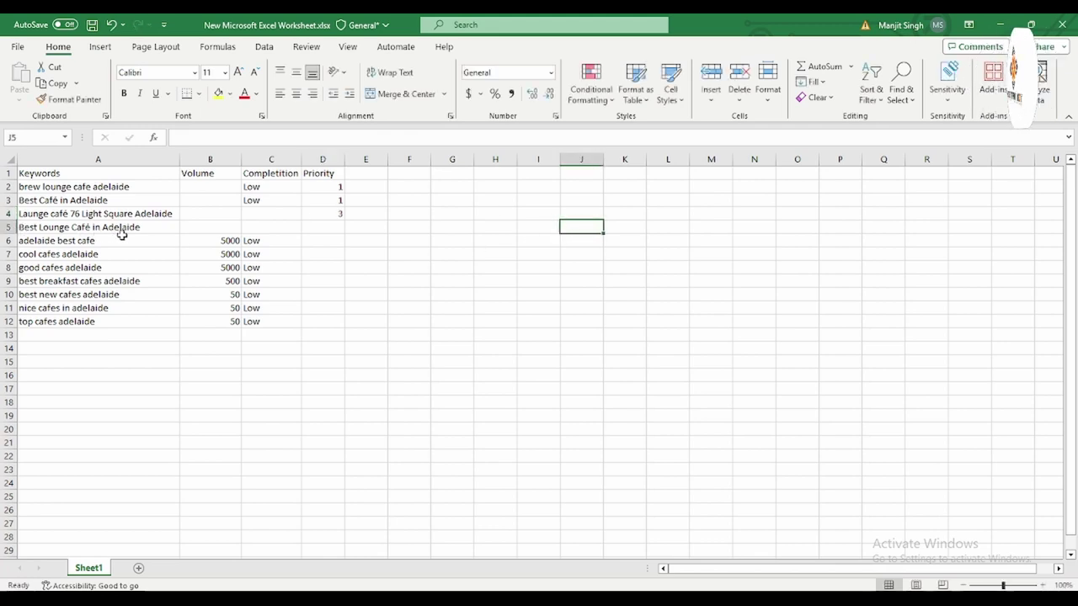
{"action": "left_click", "coordinate": [325, 227]}
{"action": "type", "text": "1"}
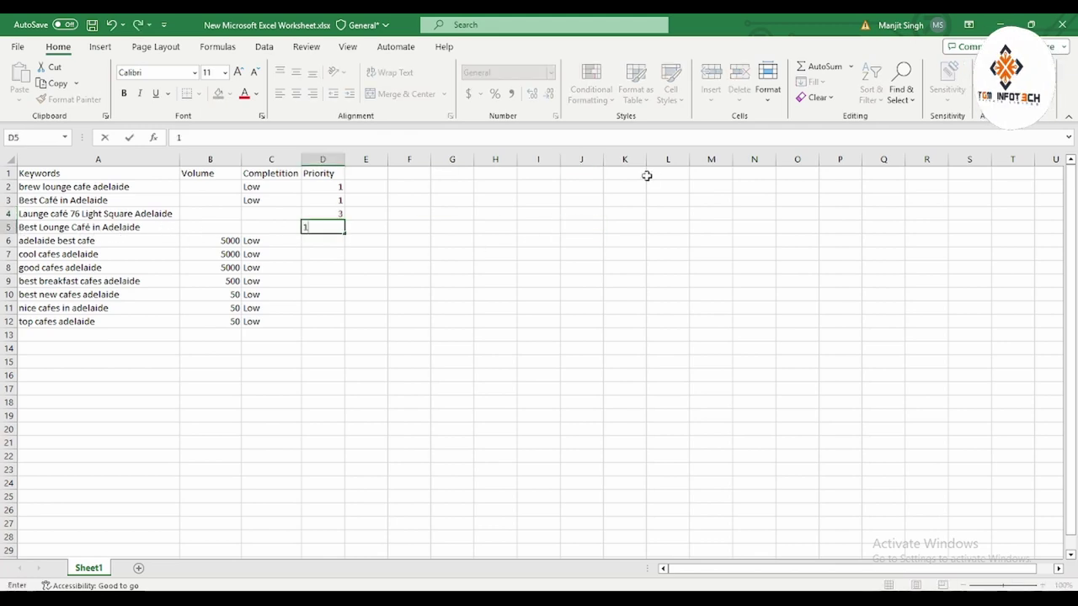
{"action": "key", "text": "Return"}
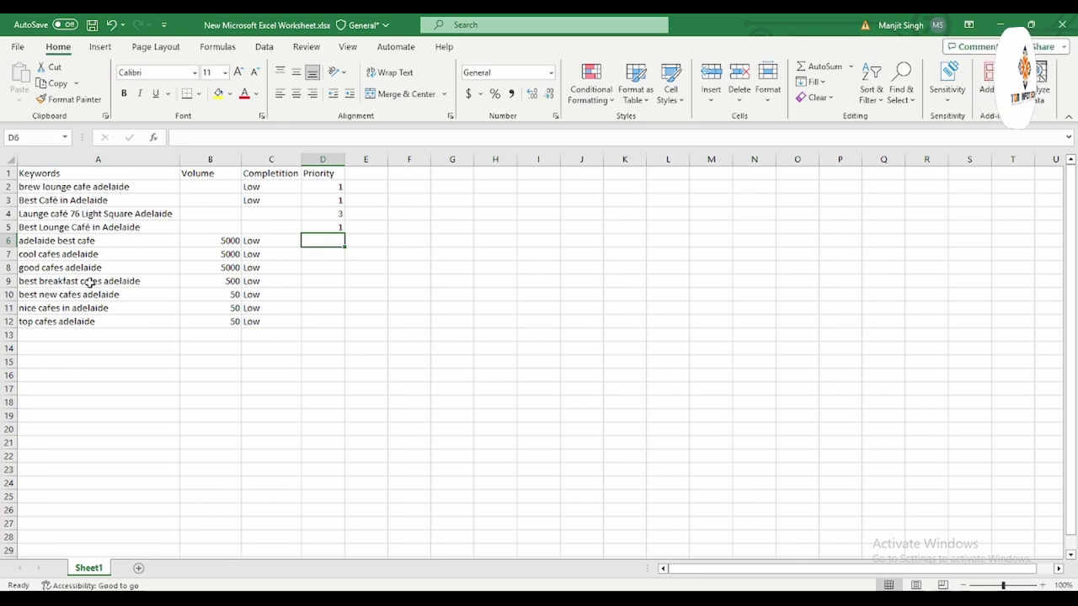
- Fill the Priority cells D6:D9 with 1, 2, 1 and 3, from "adelaide best cafe" to "best breakfast cafes adelaide"
{"action": "left_click", "coordinate": [110, 244]}
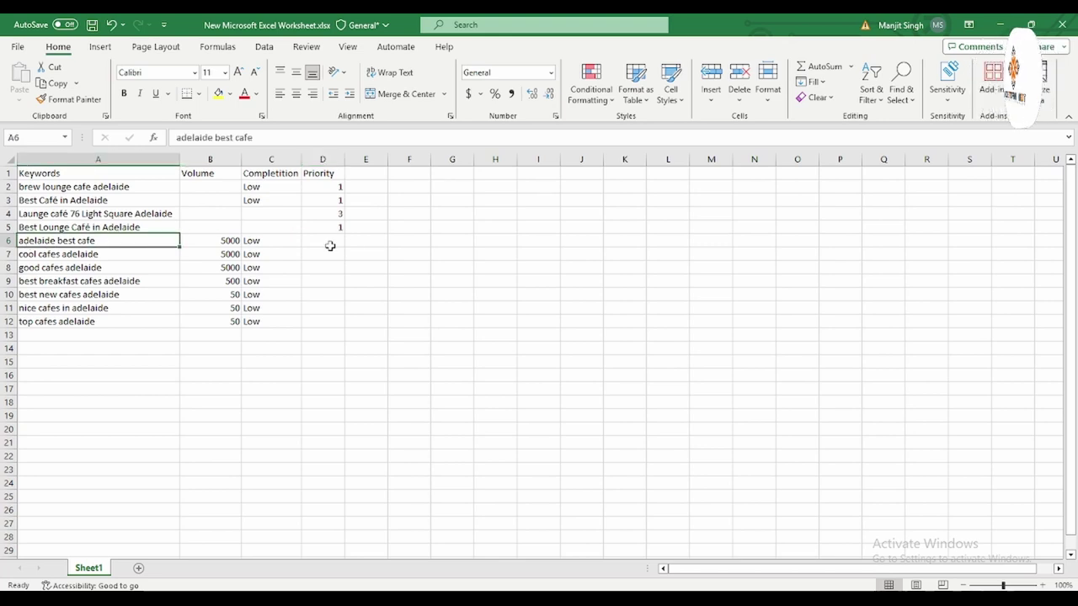
{"action": "left_click", "coordinate": [362, 242]}
{"action": "left_click", "coordinate": [327, 241]}
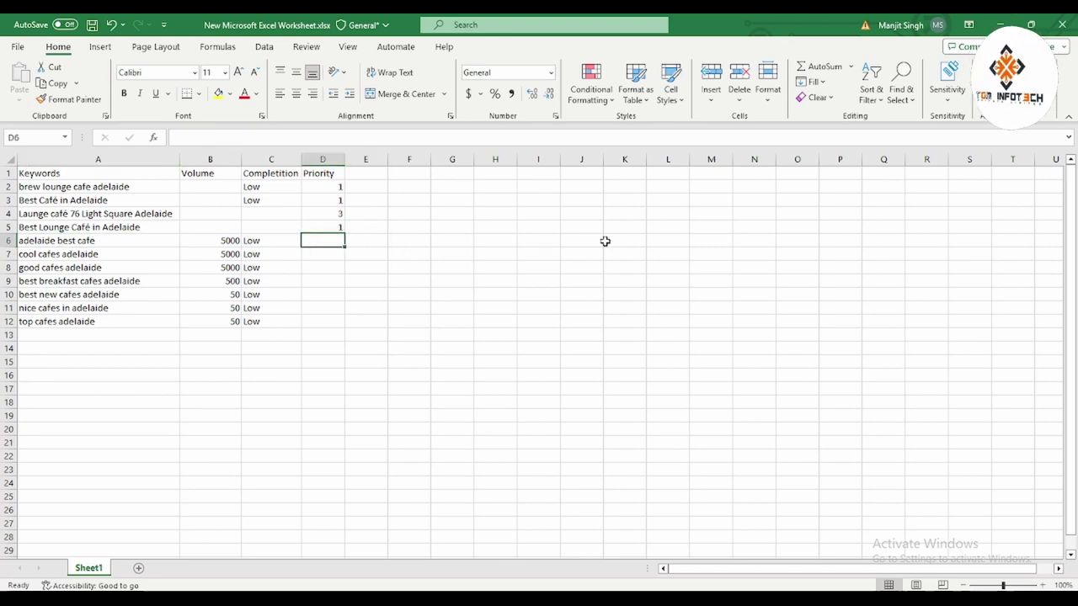
{"action": "key", "text": "Return"}
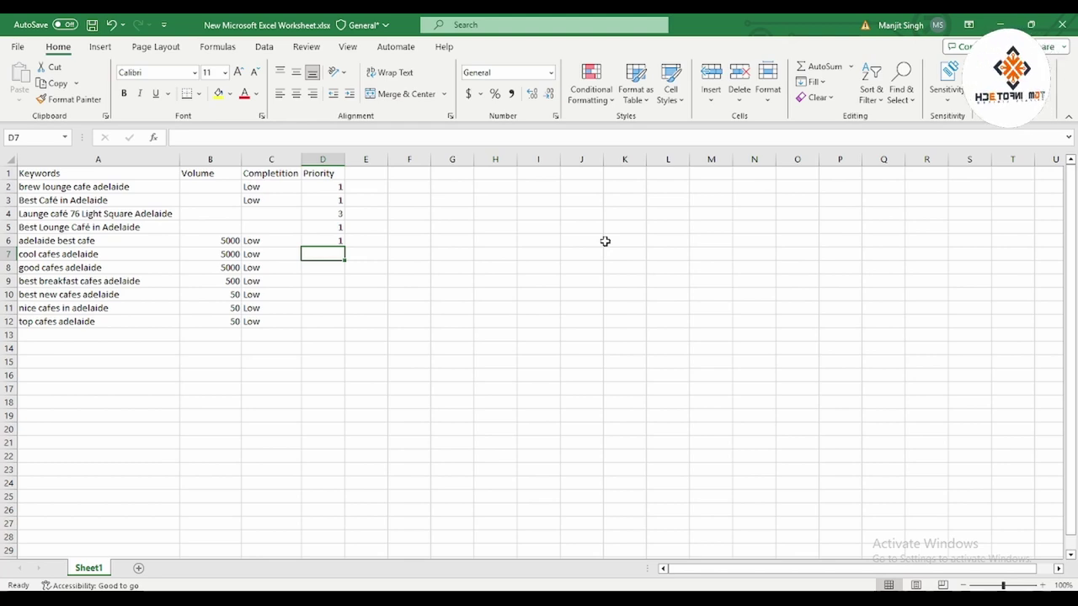
{"action": "type", "text": "2"}
{"action": "key", "text": "Return"}
{"action": "key", "text": "F2"}
{"action": "type", "text": "1"}
{"action": "key", "text": "Return"}
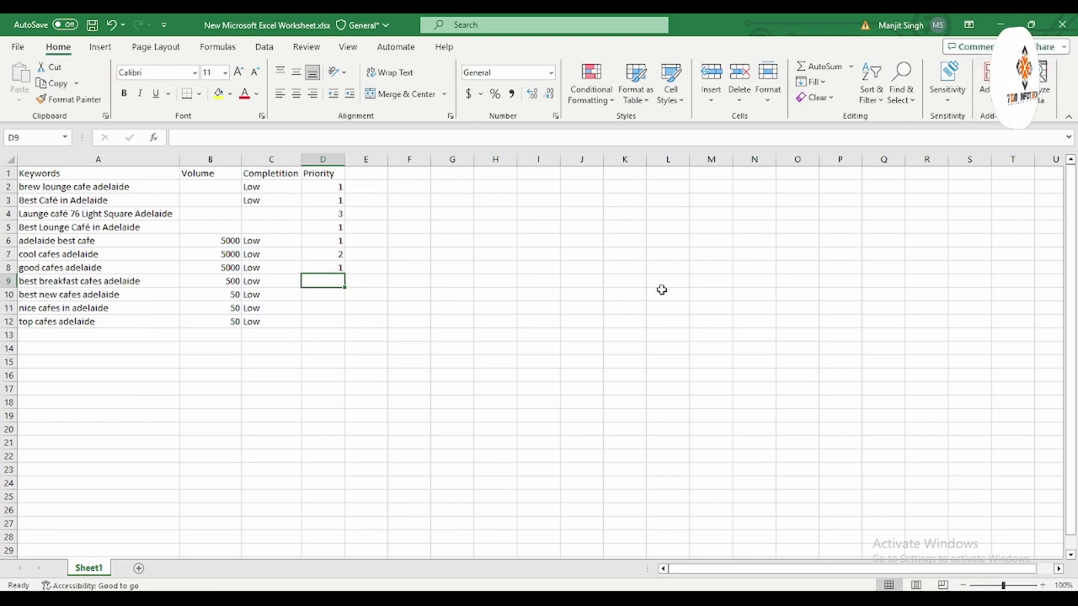
{"action": "type", "text": "3"}
{"action": "left_click", "coordinate": [581, 308]}
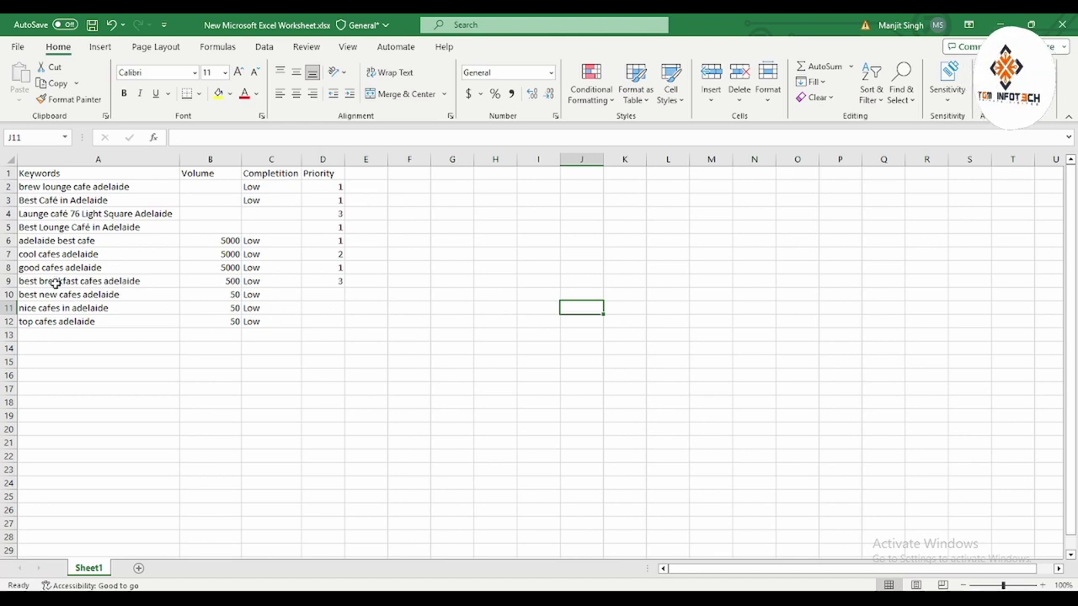
- Set the Priority of "best new cafes adelaide" to 1
{"action": "left_click", "coordinate": [325, 293]}
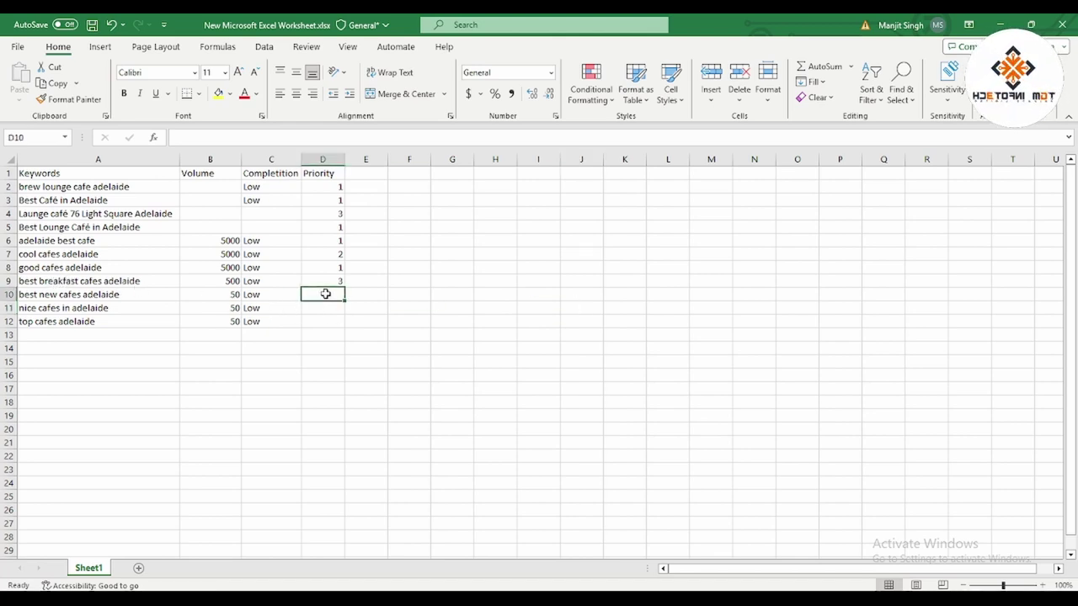
{"action": "key", "text": "Left"}
{"action": "key", "text": "Left"}
{"action": "key", "text": "Left"}
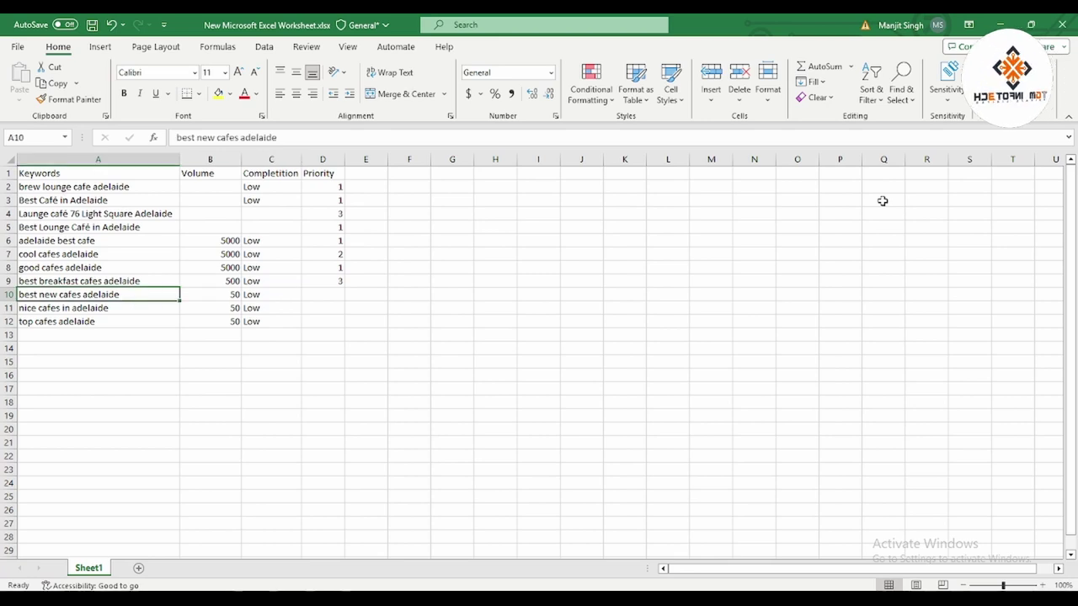
{"action": "key", "text": "Right"}
{"action": "key", "text": "Right"}
{"action": "key", "text": "Right"}
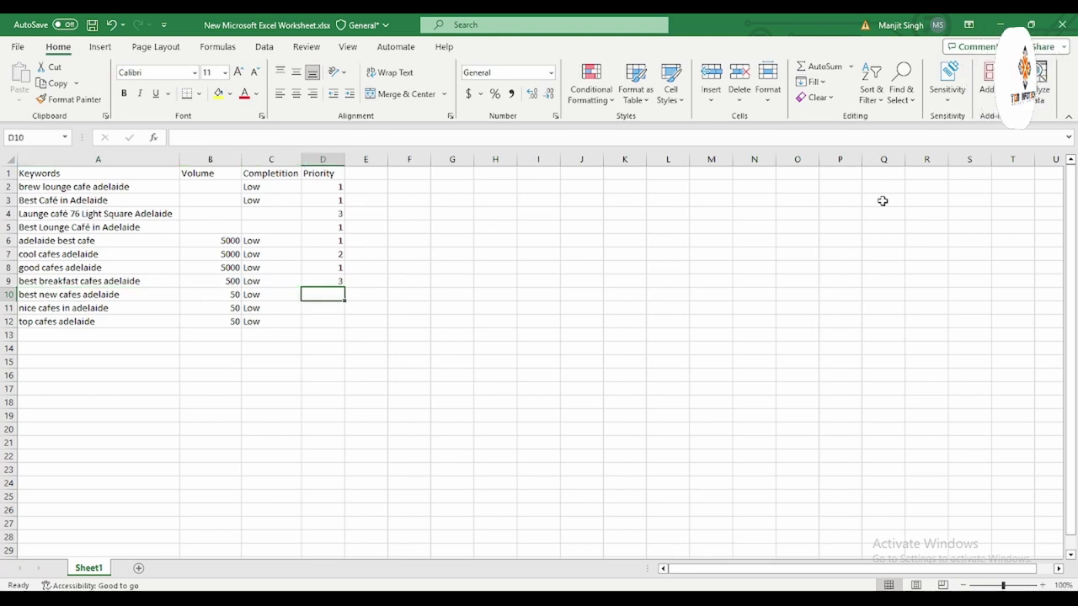
{"action": "type", "text": "1"}
{"action": "key", "text": "Return"}
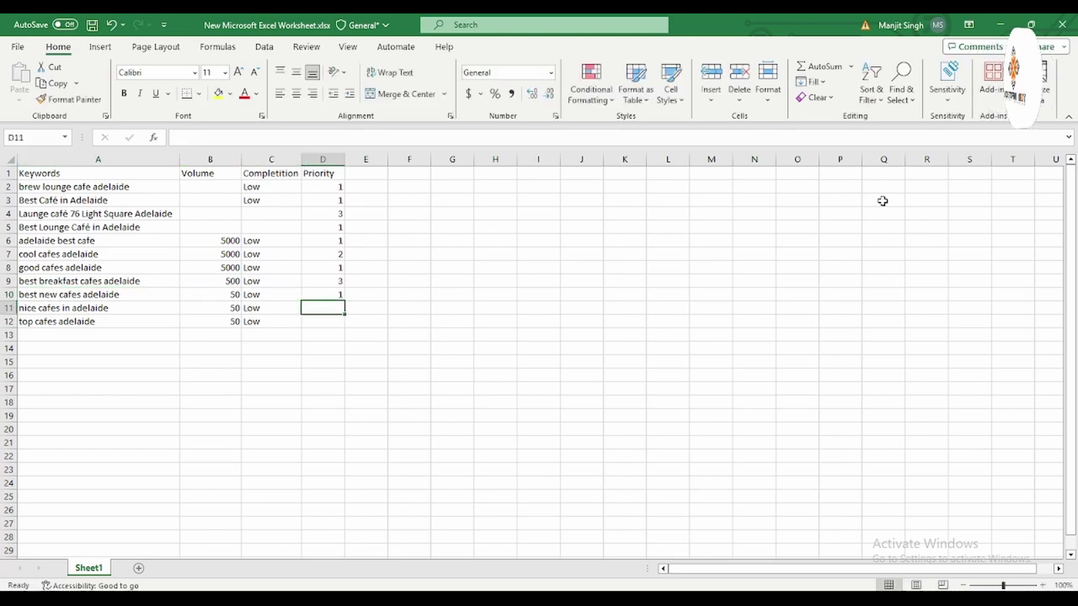
- Set the Priority of "nice cafes in adelaide" to 3
{"action": "key", "text": "Left"}
{"action": "key", "text": "Left"}
{"action": "key", "text": "Left"}
{"action": "key", "text": "Right"}
{"action": "key", "text": "Right"}
{"action": "key", "text": "Right"}
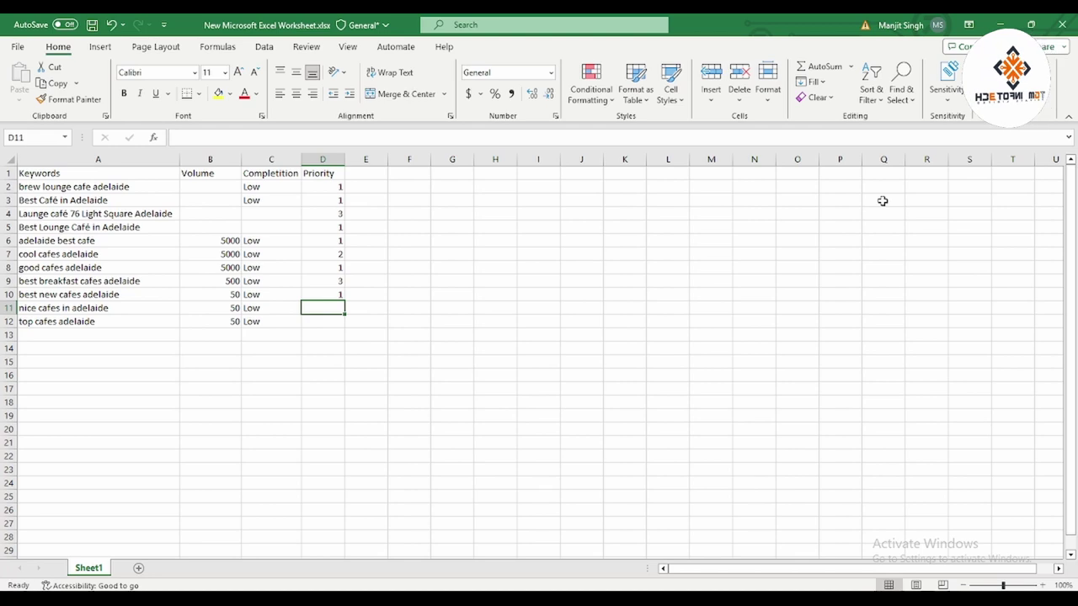
{"action": "type", "text": "3"}
{"action": "key", "text": "Return"}
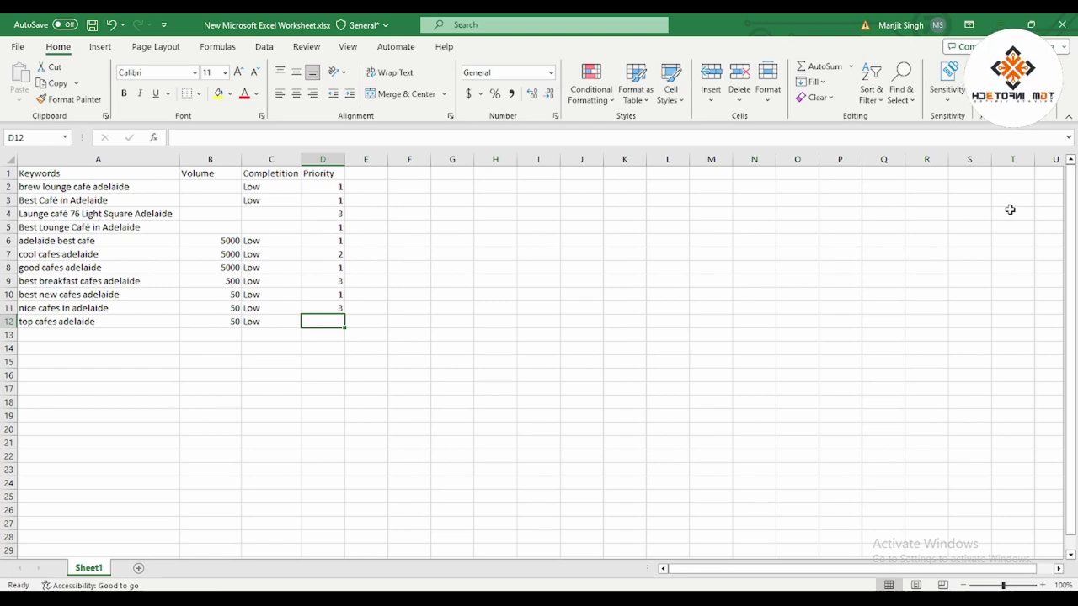
- Enter the Priority of "top cafes adelaide" as 2 and correct it to 1
{"action": "type", "text": "2"}
{"action": "left_click", "coordinate": [845, 294]}
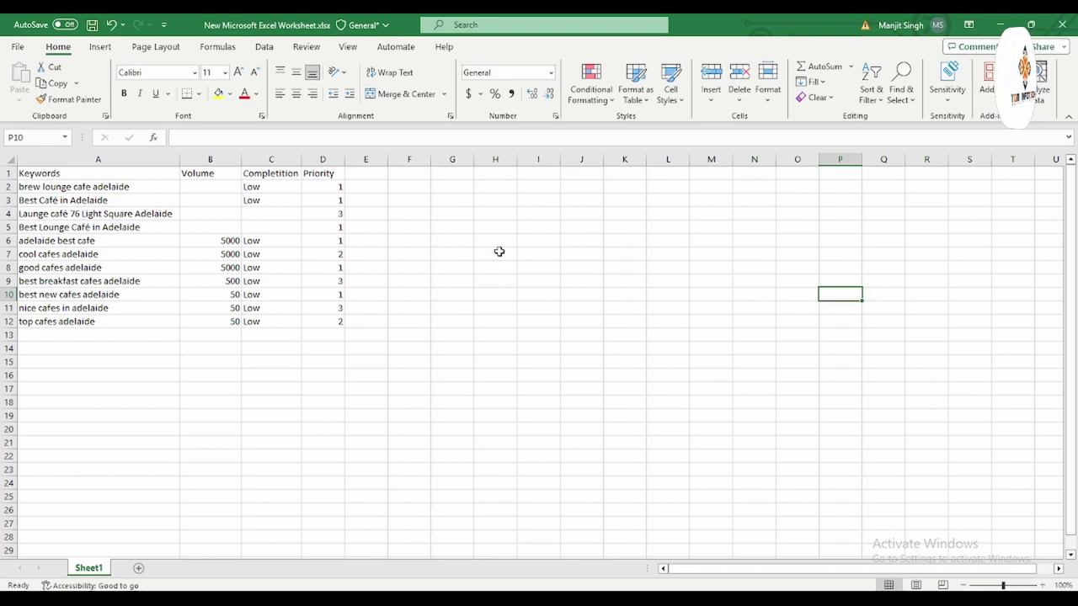
{"action": "left_click", "coordinate": [305, 322]}
{"action": "type", "text": "1"}
{"action": "key", "text": "Return"}
- Sort the whole keyword table by the Priority column from largest to smallest, expanding the selection to the neighbouring data
{"action": "left_click", "coordinate": [318, 160]}
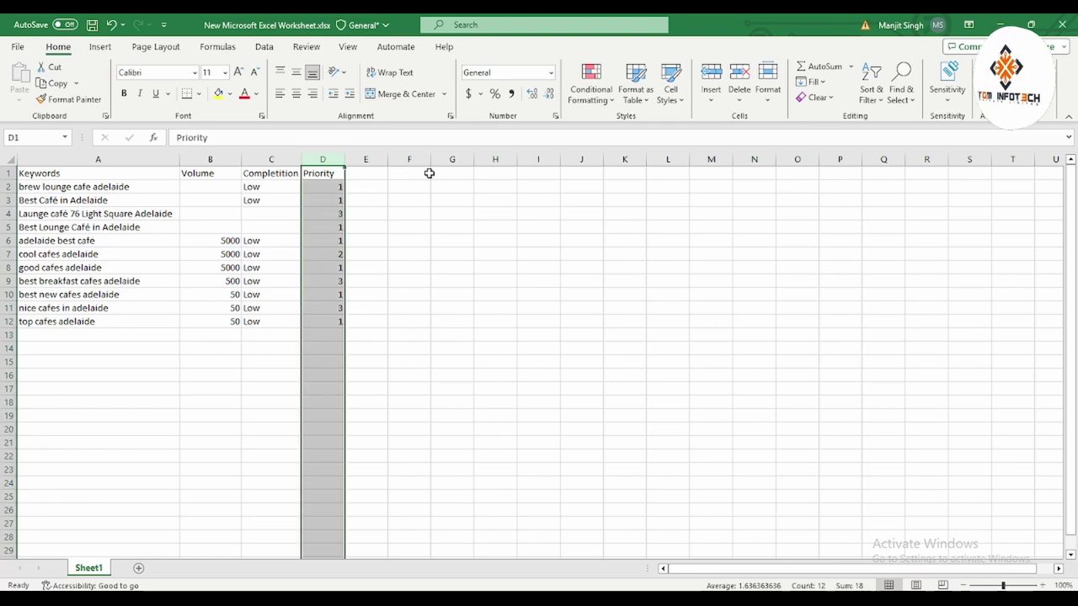
{"action": "left_click", "coordinate": [901, 91]}
{"action": "key", "text": "Escape"}
{"action": "left_click", "coordinate": [875, 99]}
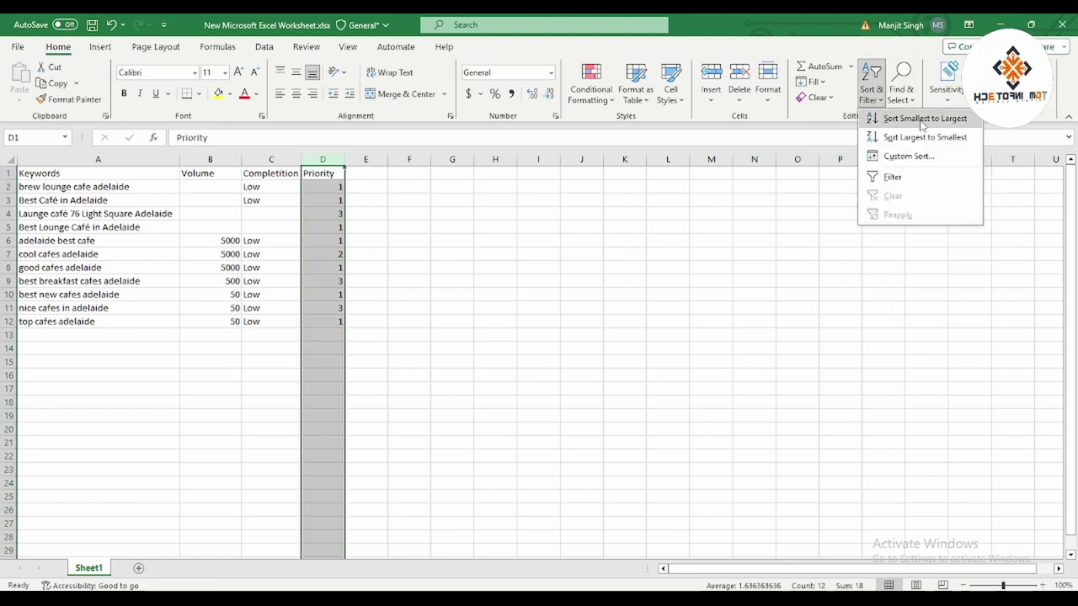
{"action": "left_click", "coordinate": [918, 139]}
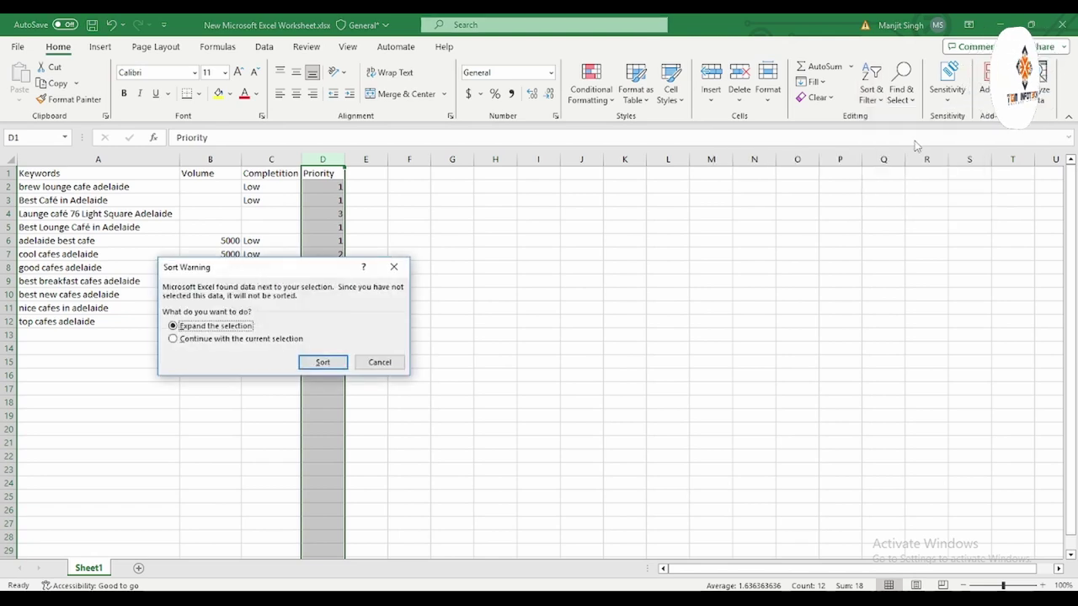
{"action": "left_click", "coordinate": [322, 362]}
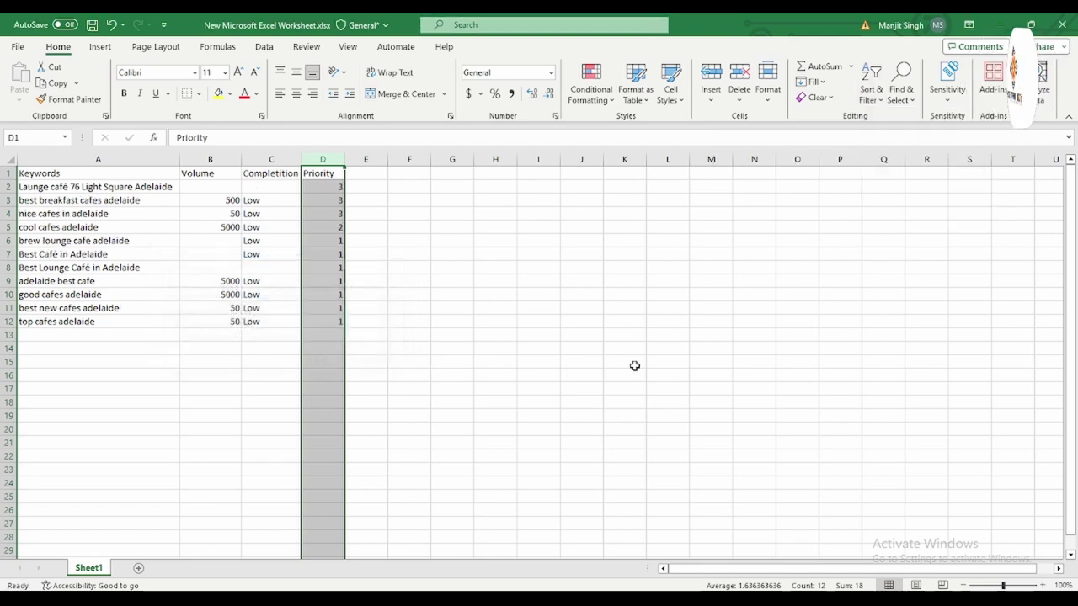
{"action": "left_click", "coordinate": [706, 367]}
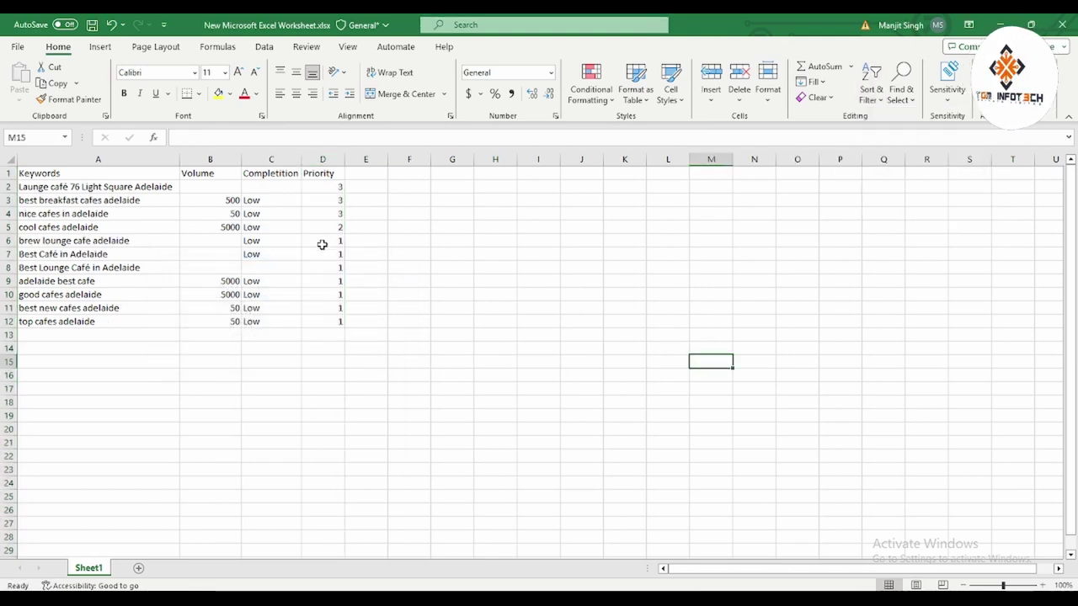
- Fill the priority 1 keyword rows A6:D12 with the standard light green colour
{"action": "left_click_drag", "start_coordinate": [319, 242], "coordinate": [2, 316]}
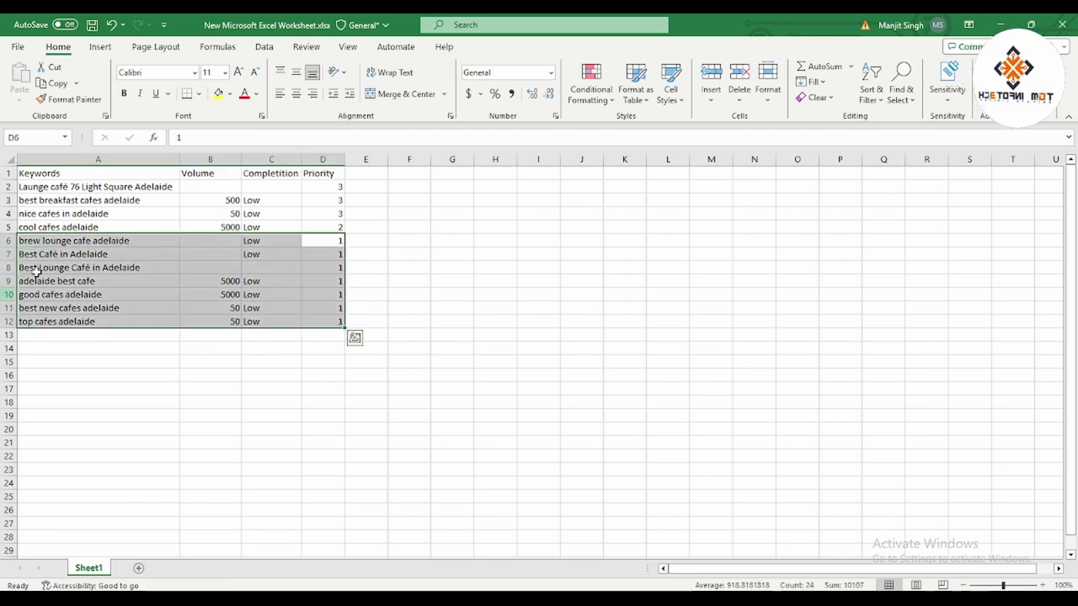
{"action": "left_click", "coordinate": [229, 93]}
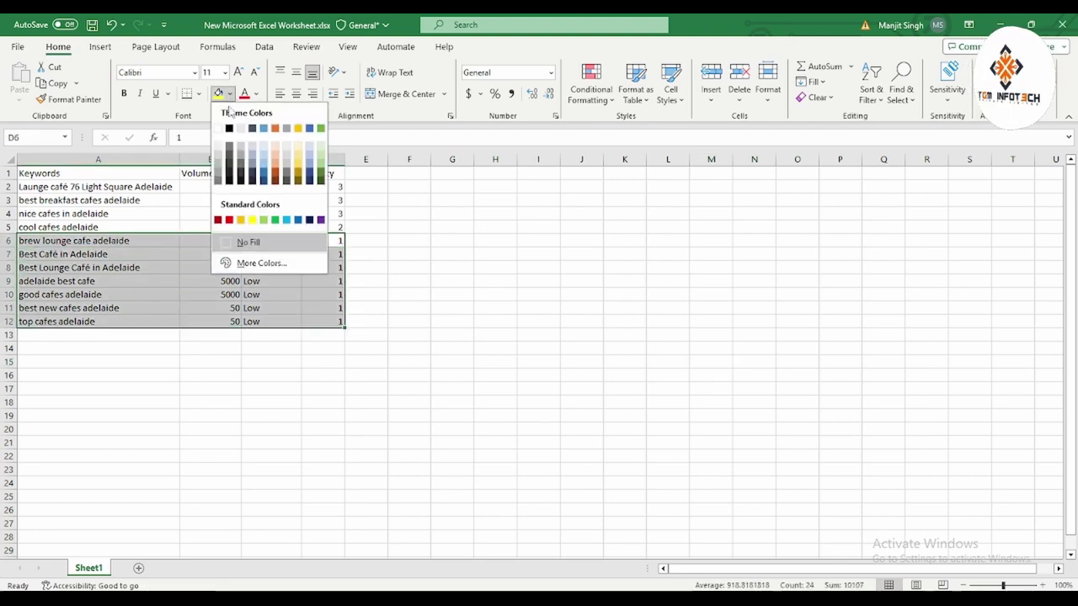
{"action": "left_click", "coordinate": [264, 220]}
{"action": "left_click", "coordinate": [579, 340]}
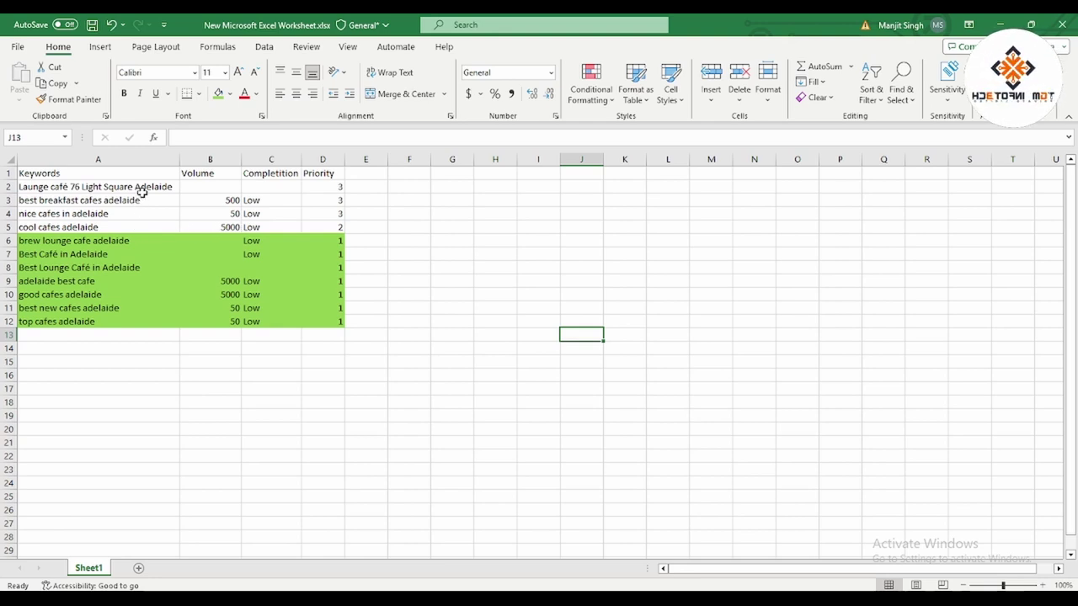
- Review the priority 3 keywords and each green-filled keyword from "brew lounge cafe adelaide" to "top cafes adelaide"
{"action": "left_click_drag", "start_coordinate": [160, 186], "coordinate": [161, 212]}
{"action": "left_click", "coordinate": [456, 255]}
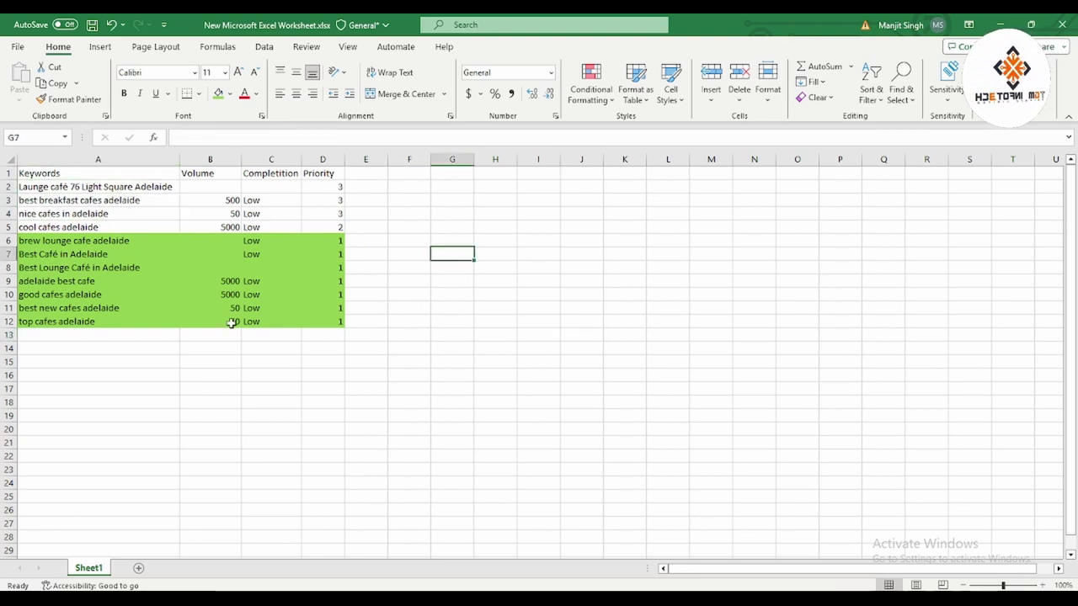
{"action": "left_click", "coordinate": [106, 241]}
{"action": "left_click_drag", "start_coordinate": [106, 241], "coordinate": [106, 322]}
{"action": "left_click", "coordinate": [605, 322]}
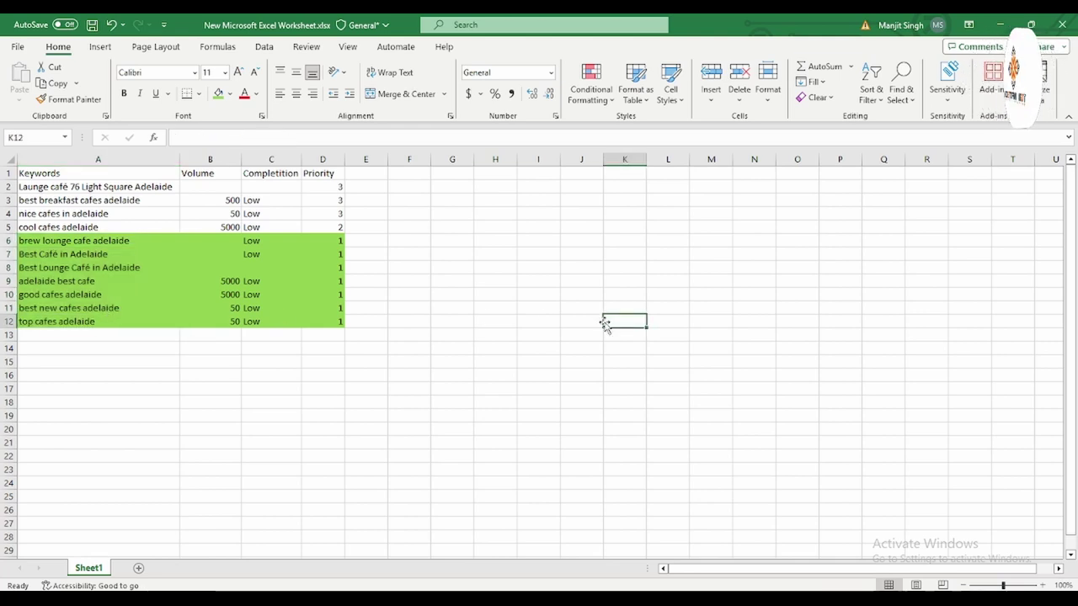
{"action": "left_click", "coordinate": [109, 241]}
{"action": "left_click", "coordinate": [103, 257]}
{"action": "left_click", "coordinate": [104, 269]}
{"action": "left_click", "coordinate": [87, 281]}
{"action": "left_click", "coordinate": [93, 294]}
{"action": "left_click", "coordinate": [90, 310]}
{"action": "left_click", "coordinate": [80, 321]}
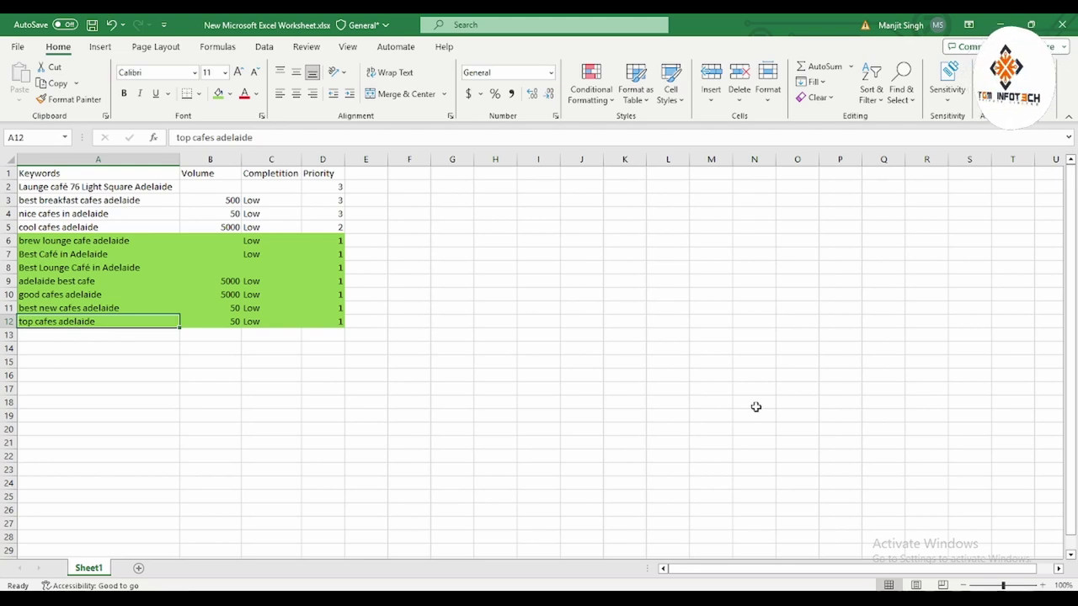
- Change the Priority of "cool cafes adelaide" to 1
{"action": "left_click", "coordinate": [45, 227]}
{"action": "left_click_drag", "start_coordinate": [192, 230], "coordinate": [304, 230]}
{"action": "left_click", "coordinate": [324, 226]}
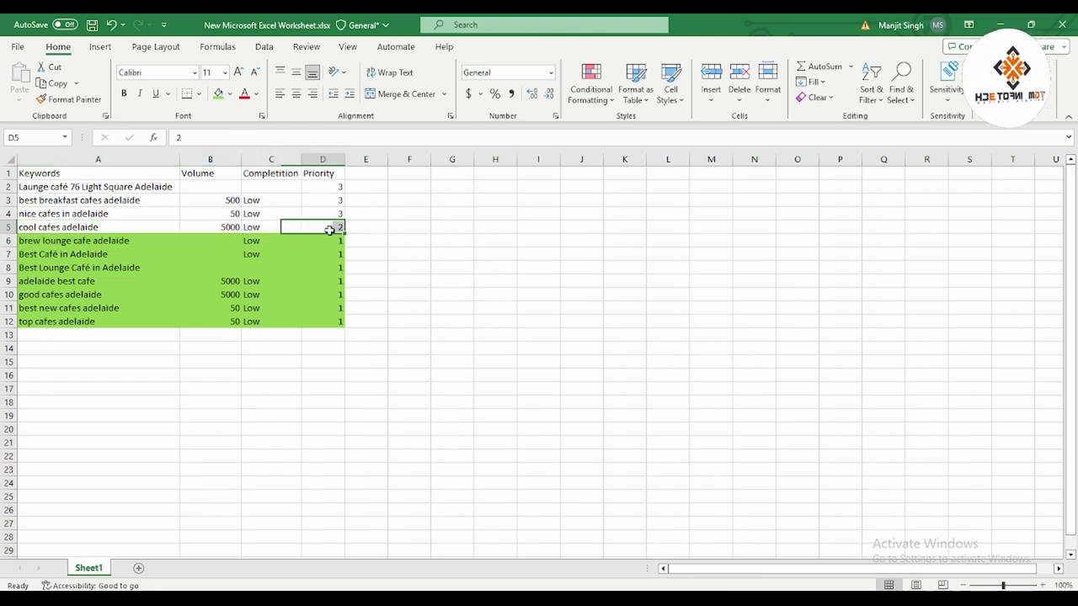
{"action": "type", "text": "1"}
{"action": "key", "text": "Return"}
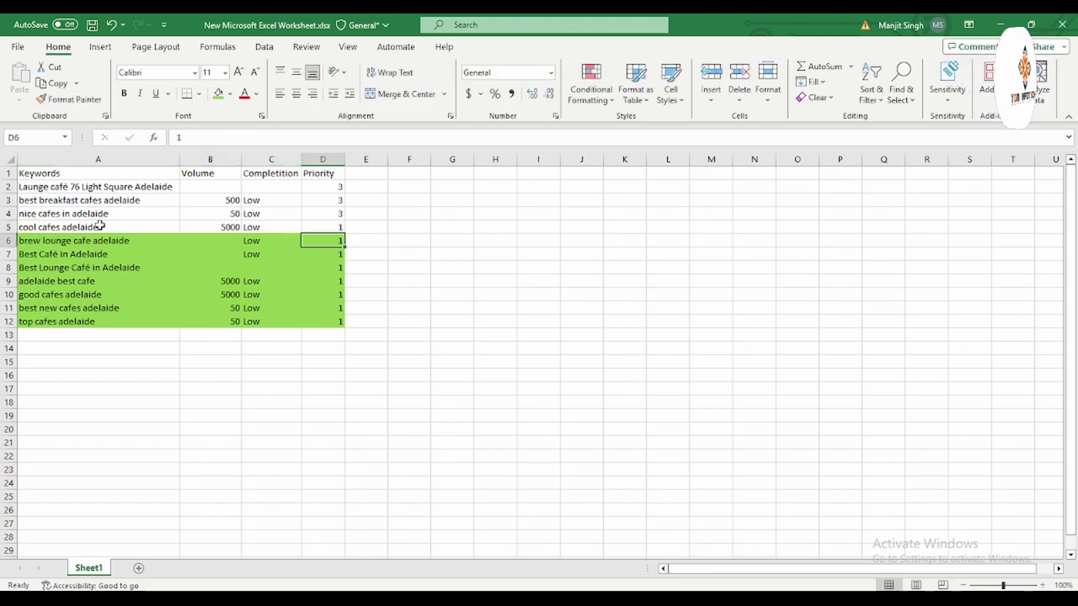
- Fill the "cool cafes adelaide" row A5:D5 with the same light green as the rows below it
{"action": "left_click_drag", "start_coordinate": [75, 226], "coordinate": [320, 224]}
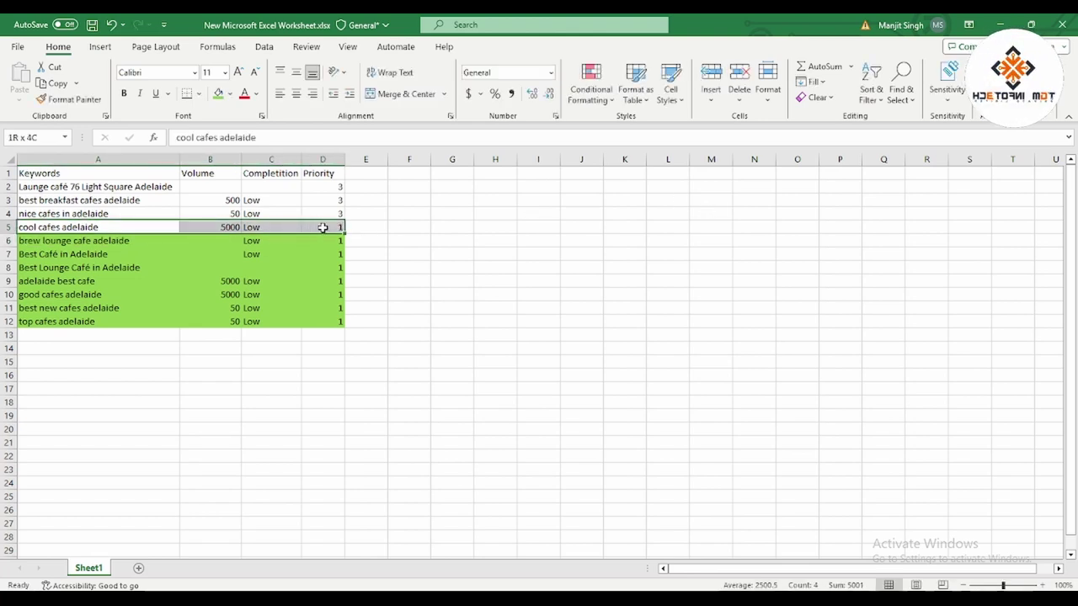
{"action": "left_click", "coordinate": [218, 94]}
{"action": "left_click", "coordinate": [624, 320]}
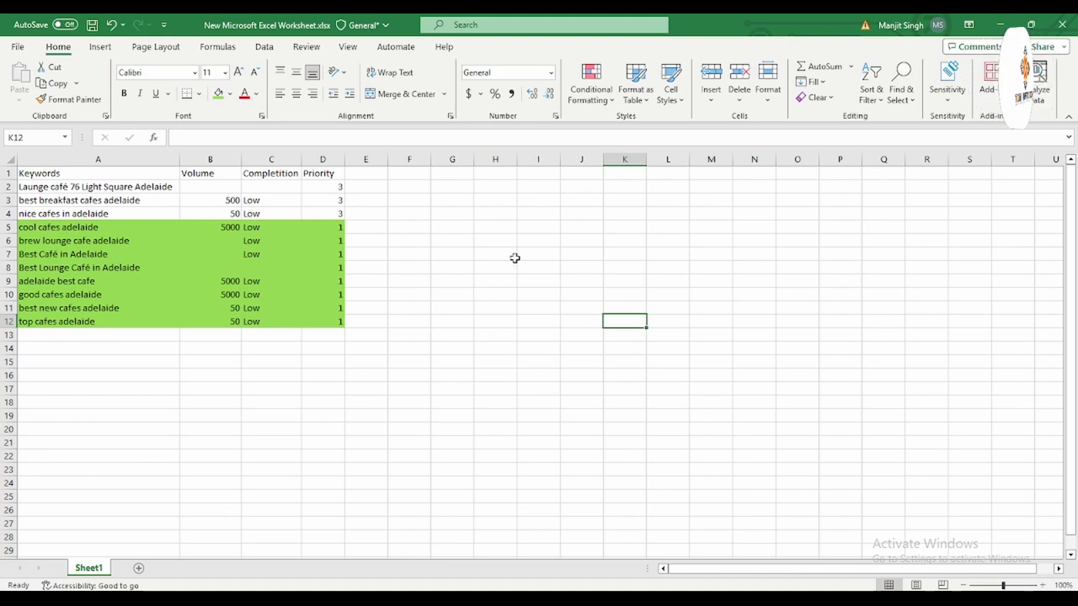
- Enter "Business Type" in G4 with the value "Café" in H4, and fit column G's width to its text
{"action": "left_click", "coordinate": [467, 211]}
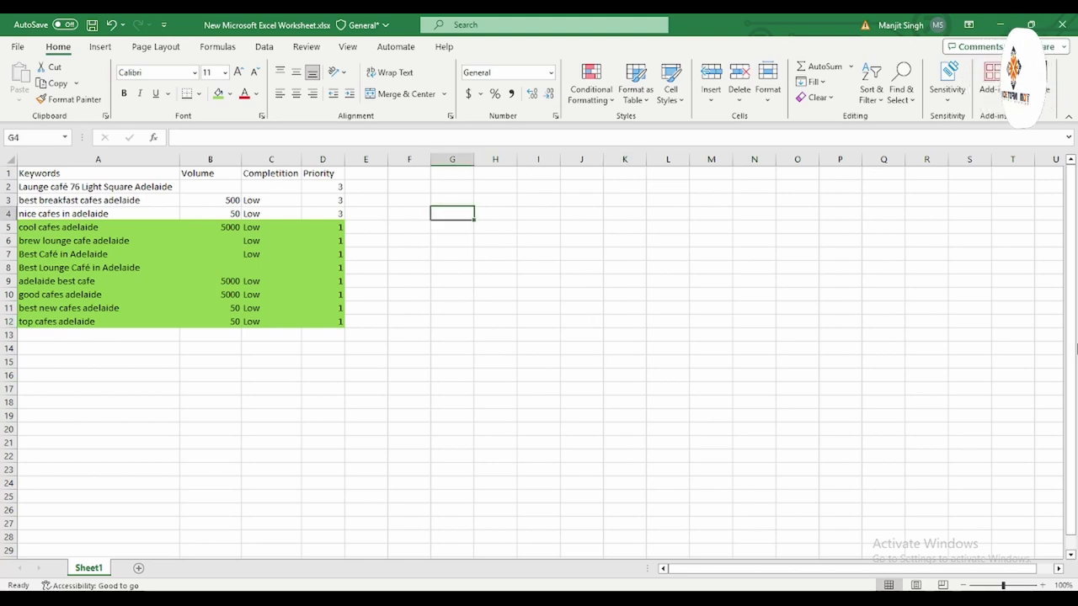
{"action": "type", "text": "Business Type"}
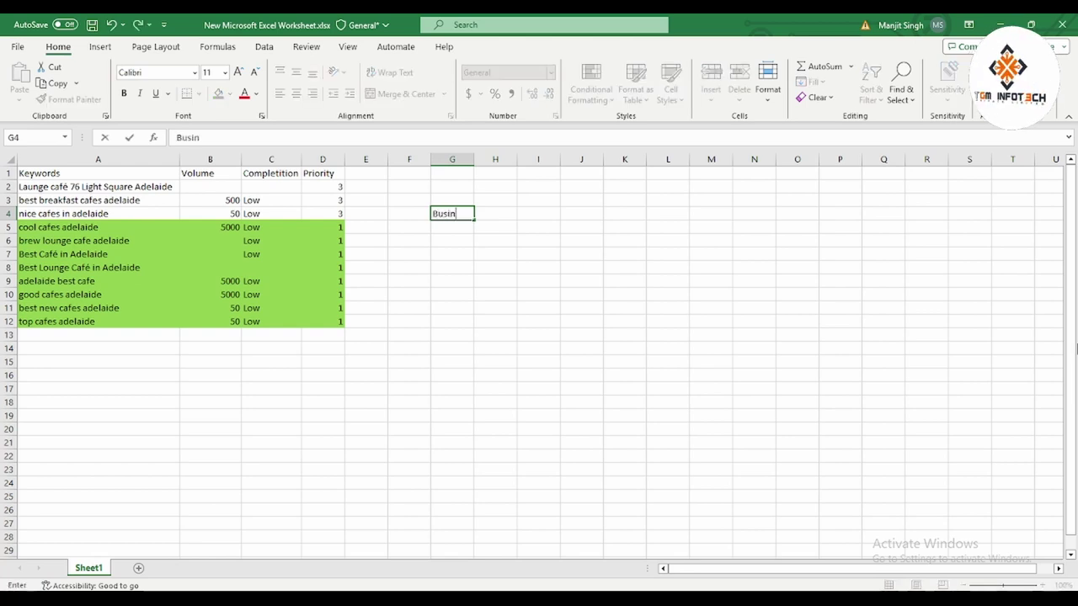
{"action": "left_click", "coordinate": [539, 213]}
{"action": "key", "text": "Left"}
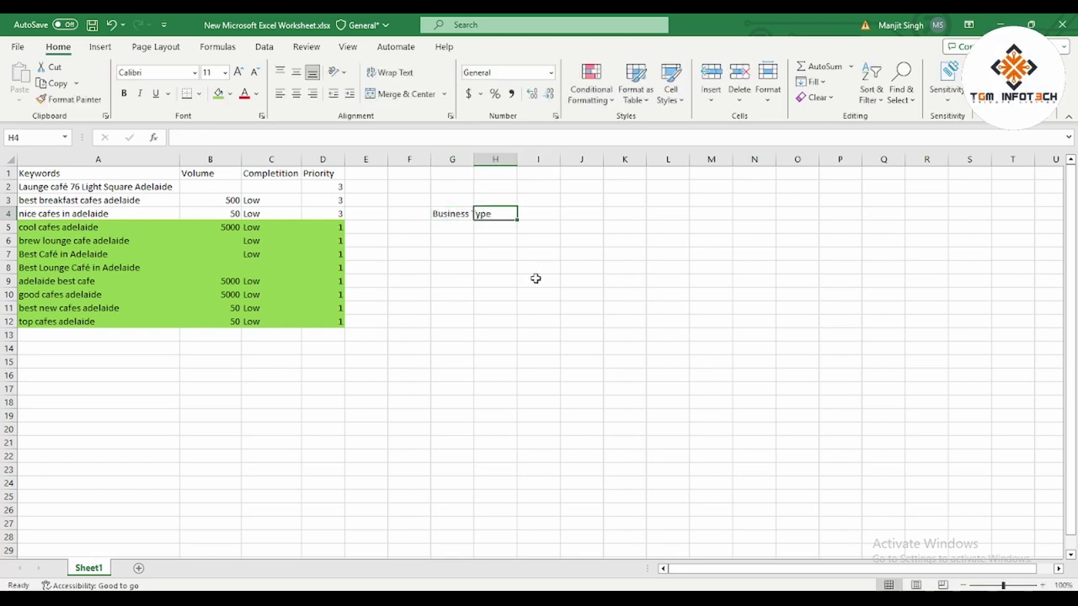
{"action": "double_click", "coordinate": [472, 159]}
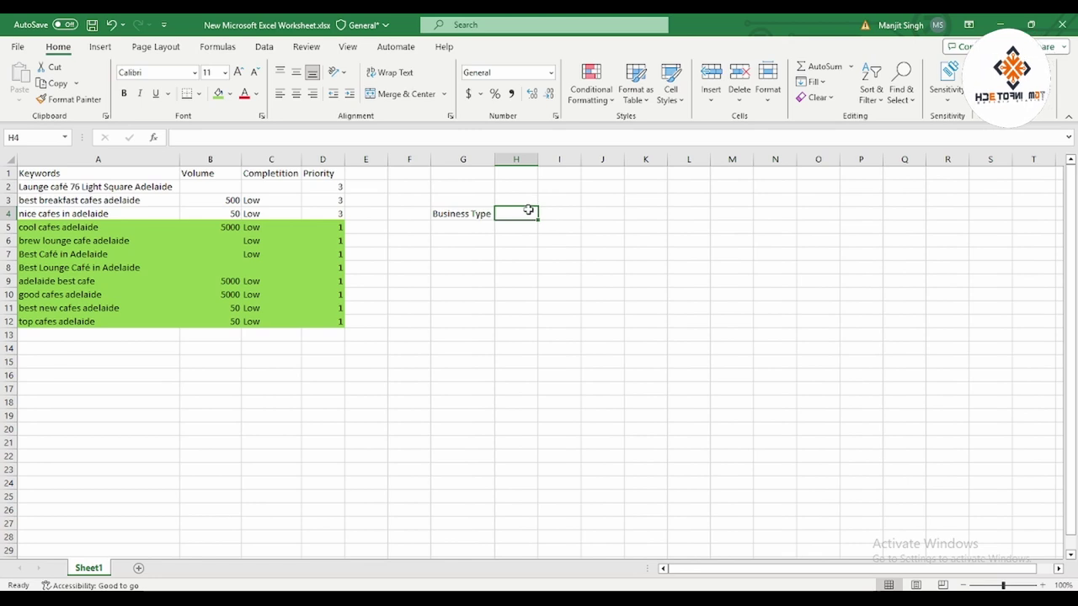
{"action": "type", "text": "Café"}
{"action": "key", "text": "Return"}
{"action": "key", "text": "Left"}
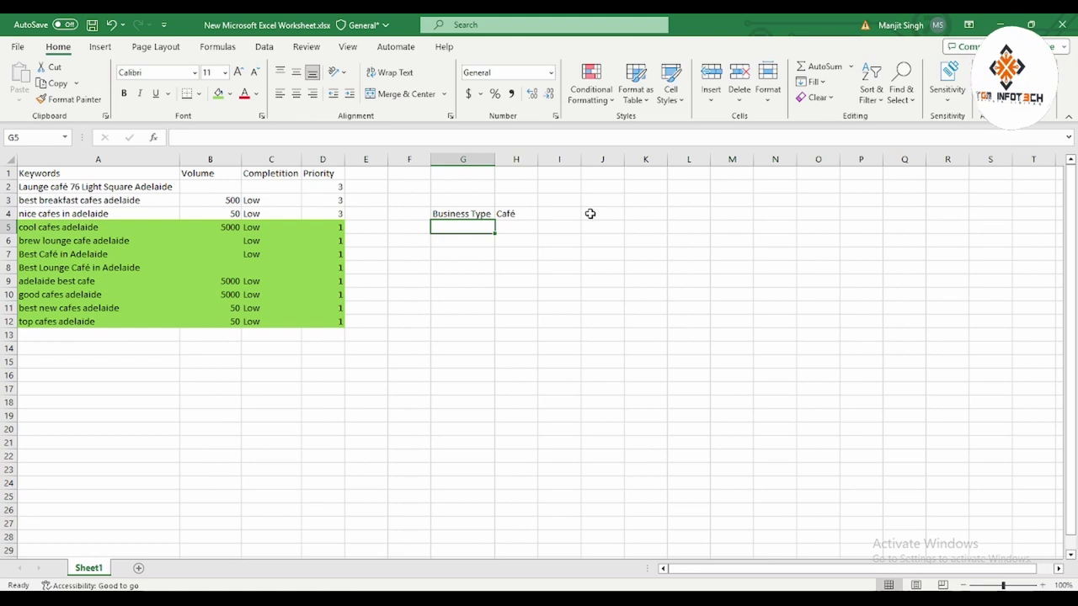
- Enter "Location" in G5 with the value "Adelaide" in H5
{"action": "type", "text": "Locatio"}
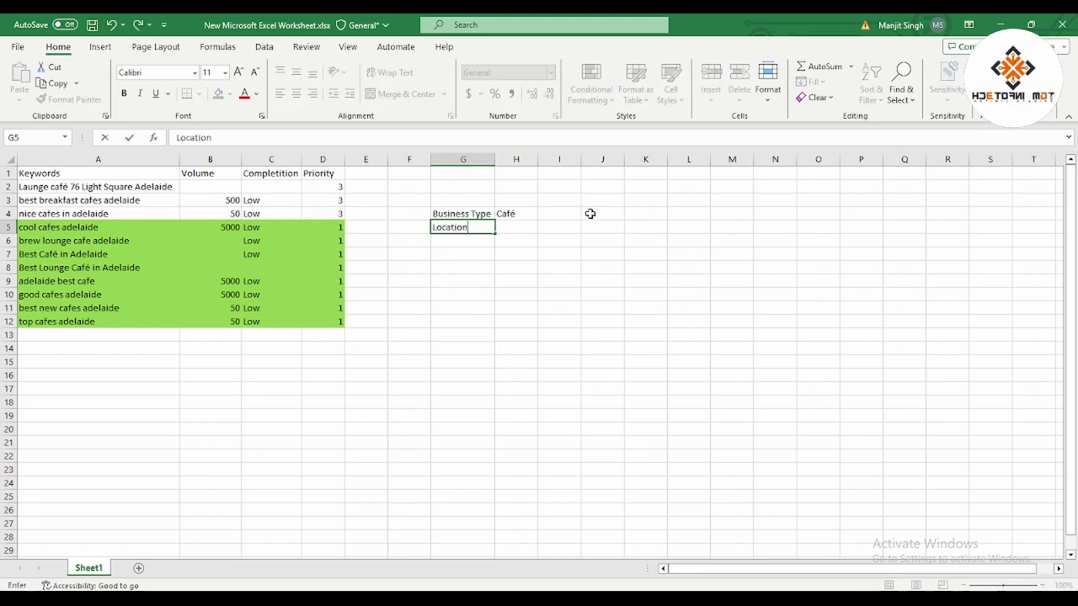
{"action": "type", "text": "n"}
{"action": "key", "text": "Tab"}
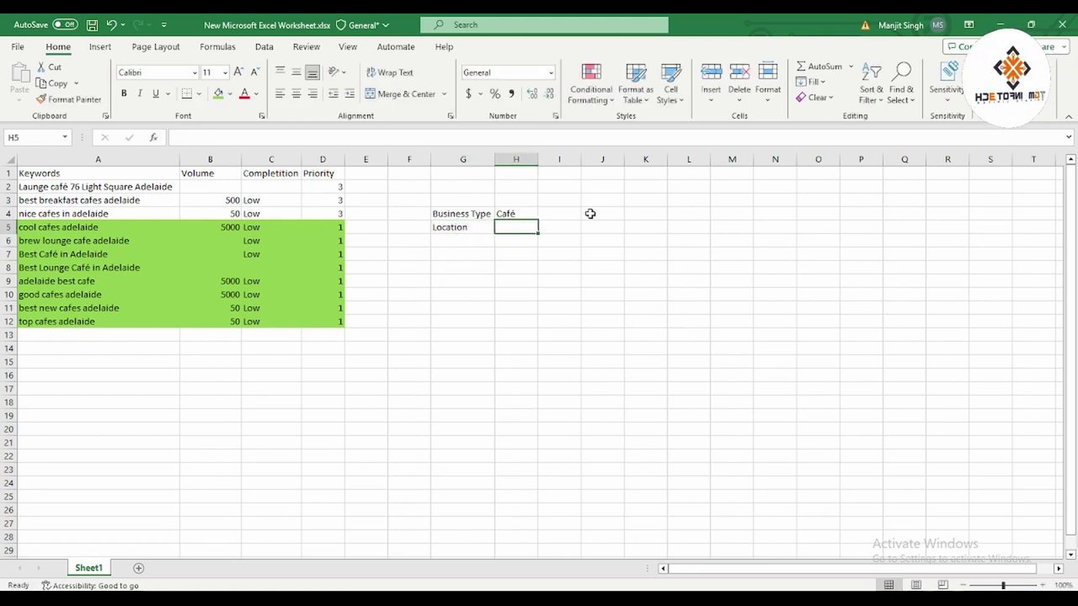
{"action": "type", "text": "D"}
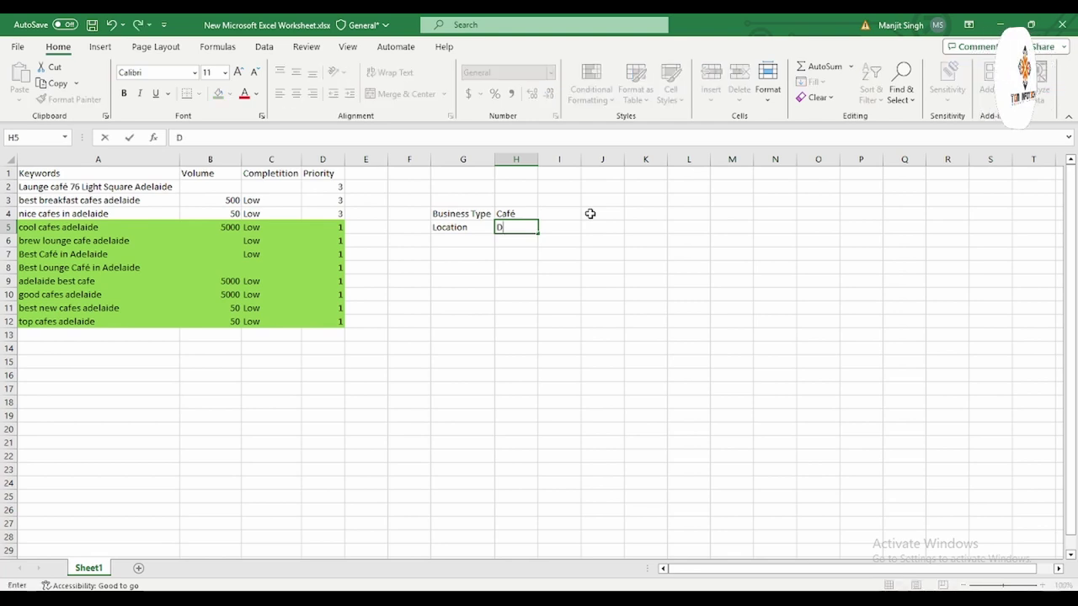
{"action": "type", "text": "delaide"}
{"action": "key", "text": "Return"}
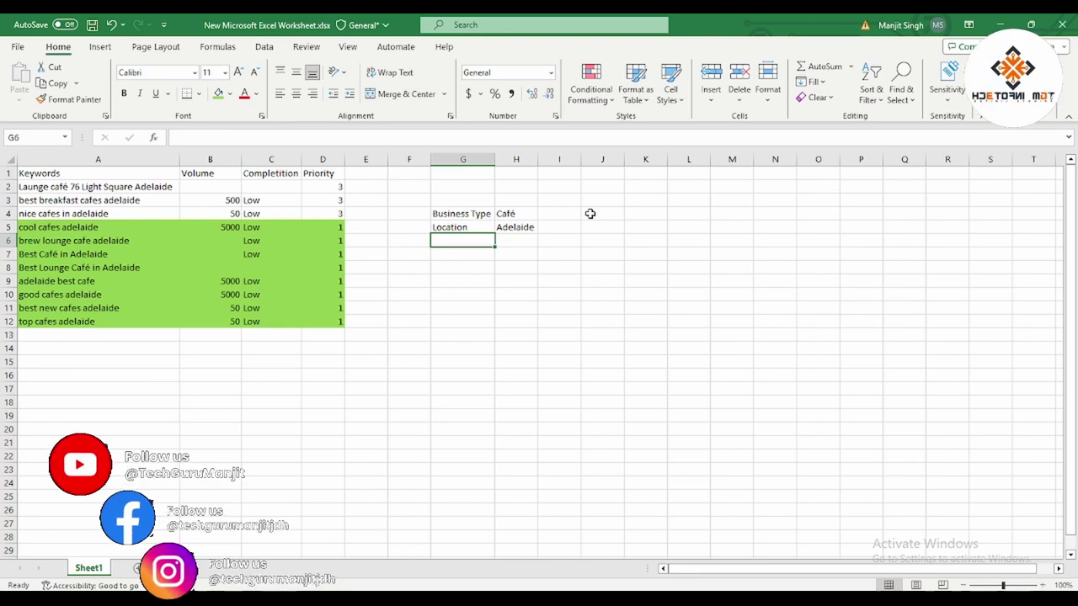
- Enter "Target" in G6 with the value "Specific" in H6
{"action": "type", "text": "Target"}
{"action": "key", "text": "Tab"}
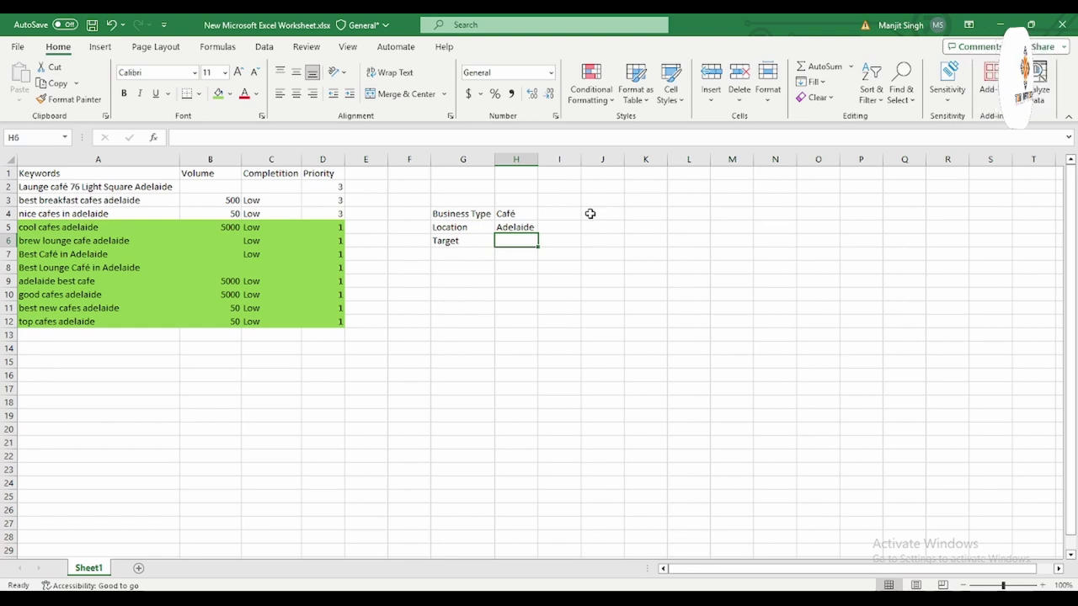
{"action": "type", "text": "Specific"}
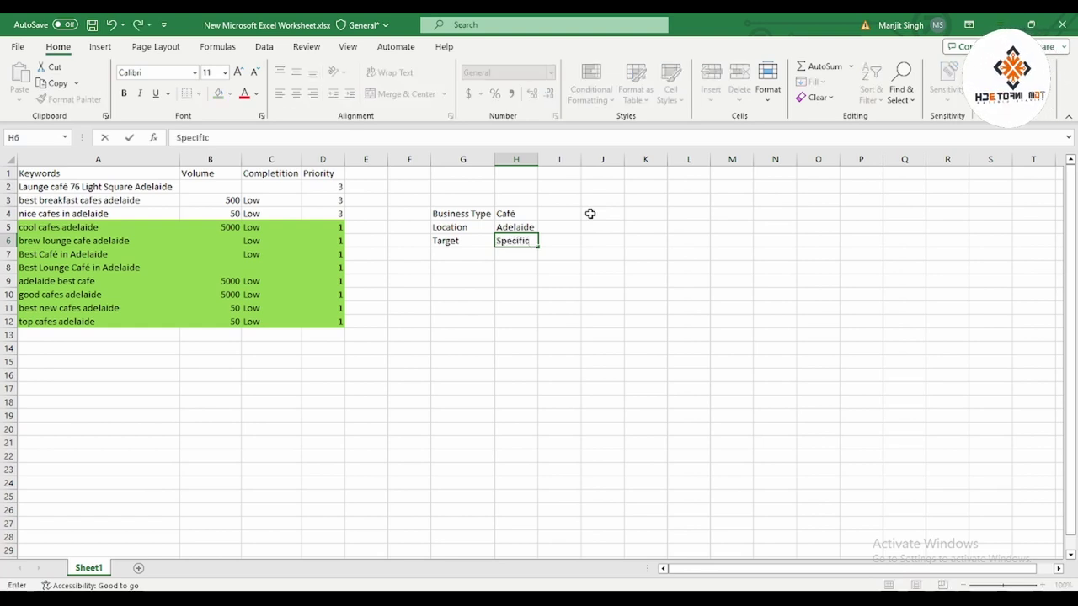
{"action": "key", "text": "Return"}
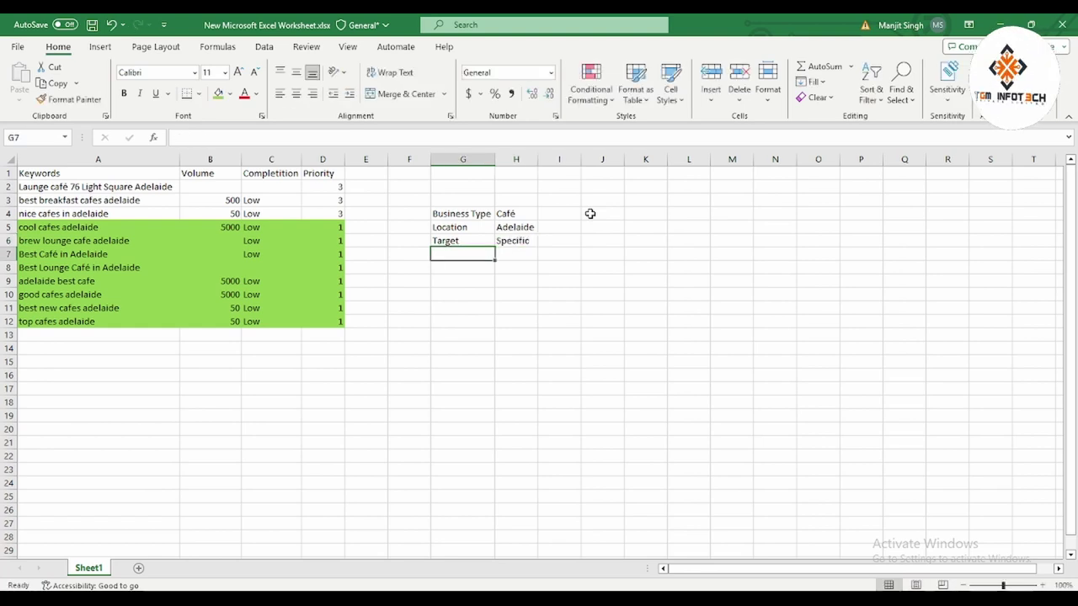
- Review the Business Type, Location and Target entries in G4:H6 against the green priority 1 keyword rows
{"action": "key", "text": "Up"}
{"action": "key", "text": "Right"}
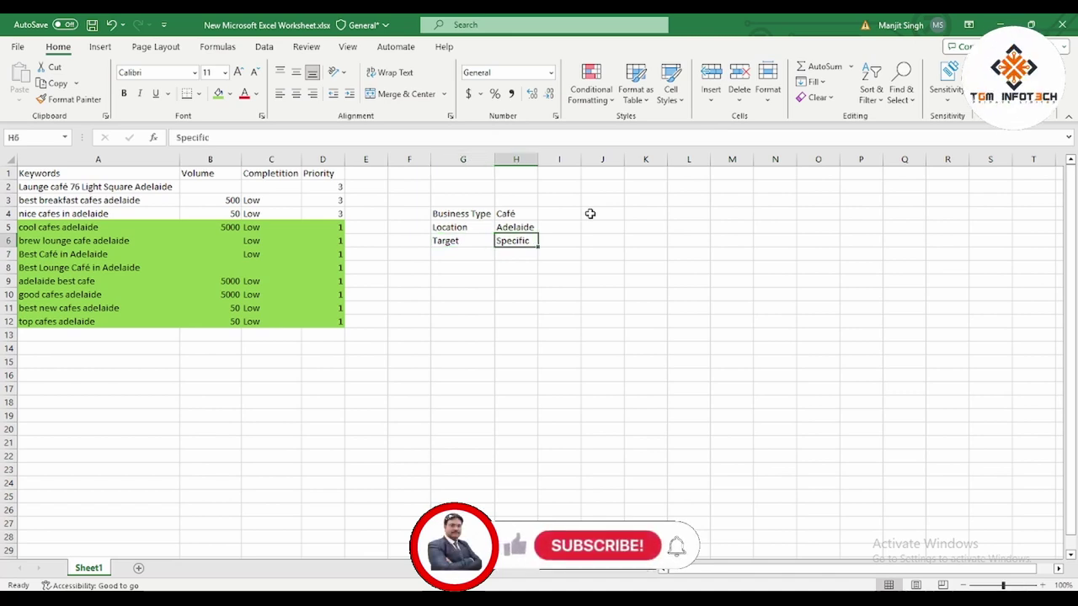
{"action": "left_click", "coordinate": [449, 253]}
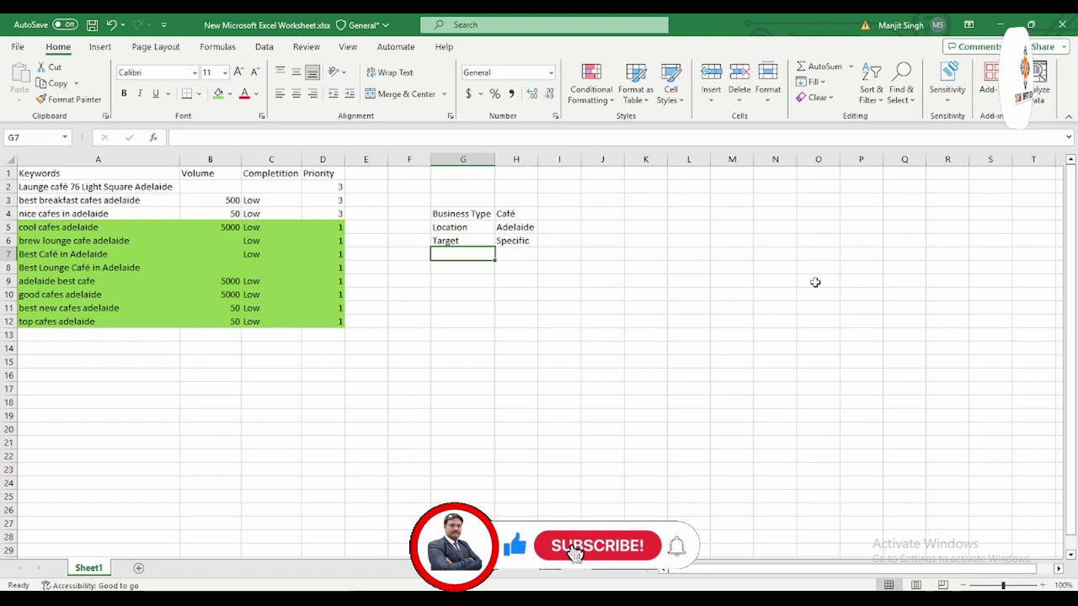
{"action": "key", "text": "Up"}
{"action": "key", "text": "Right"}
{"action": "key", "text": "Up"}
{"action": "key", "text": "Up"}
{"action": "key", "text": "Left"}
{"action": "key", "text": "Left"}
{"action": "key", "text": "Right"}
{"action": "key", "text": "Right"}
{"action": "key", "text": "Right"}
{"action": "key", "text": "Down"}
{"action": "key", "text": "Left"}
{"action": "key", "text": "Up"}
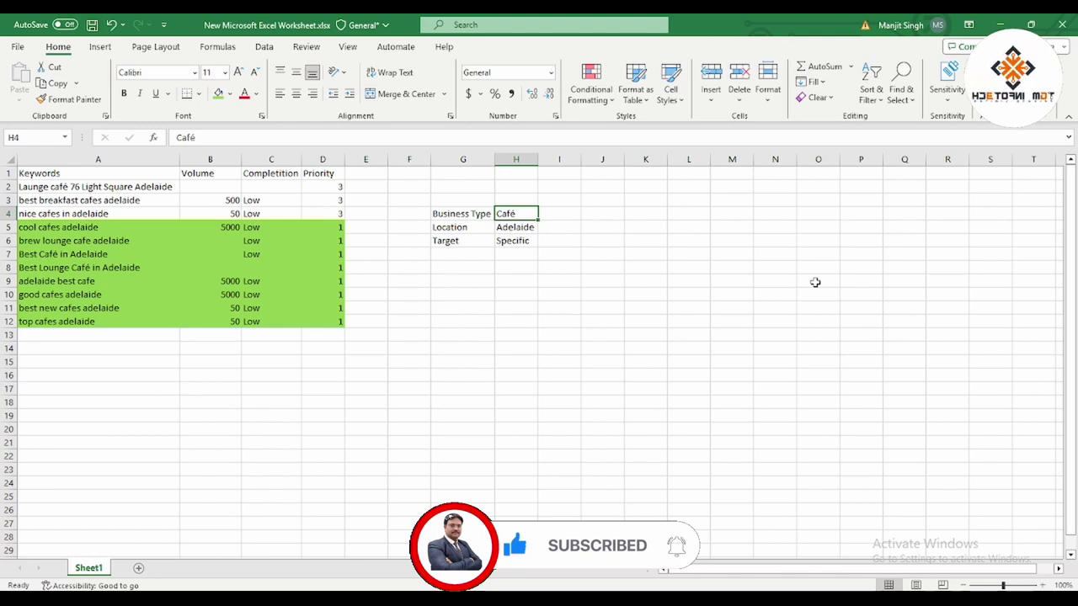
{"action": "key", "text": "Down"}
{"action": "key", "text": "Down"}
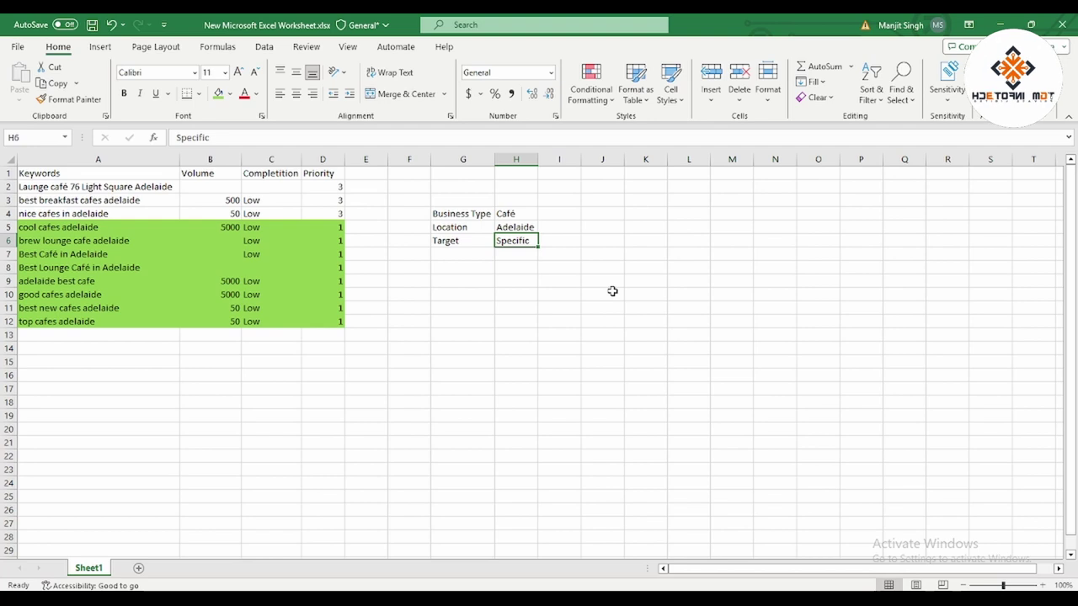
{"action": "key", "text": "Left"}
{"action": "key", "text": "Right"}
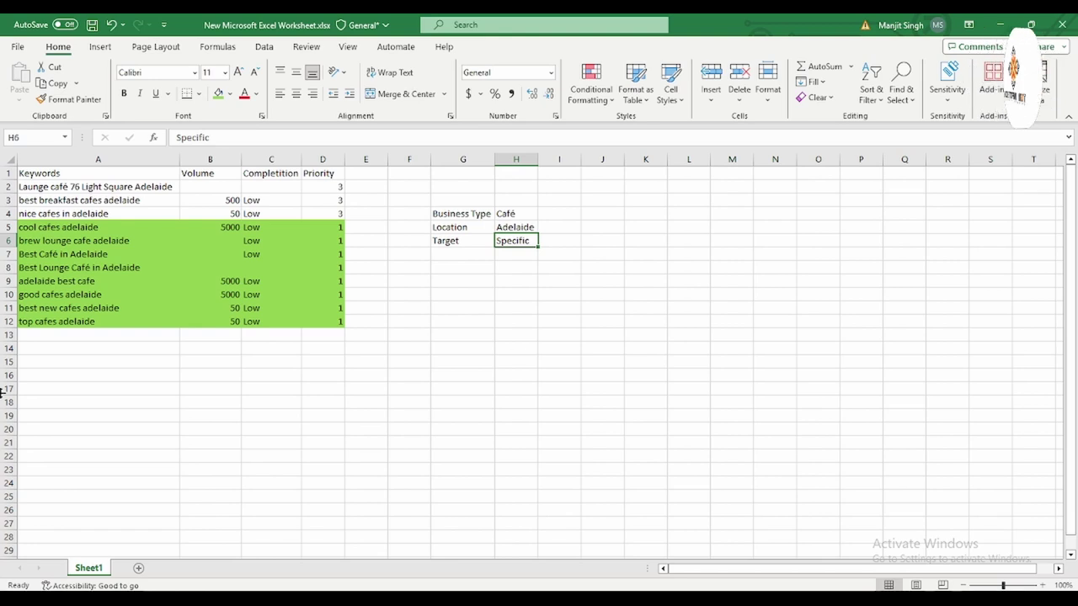
{"action": "left_click_drag", "start_coordinate": [75, 230], "coordinate": [317, 322]}
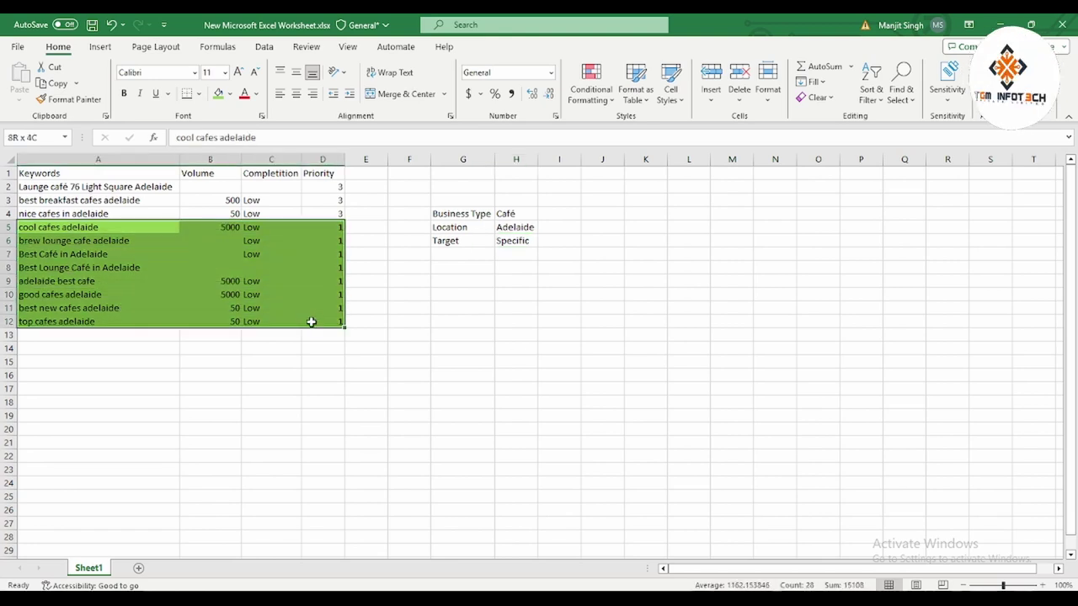
{"action": "left_click", "coordinate": [517, 332]}
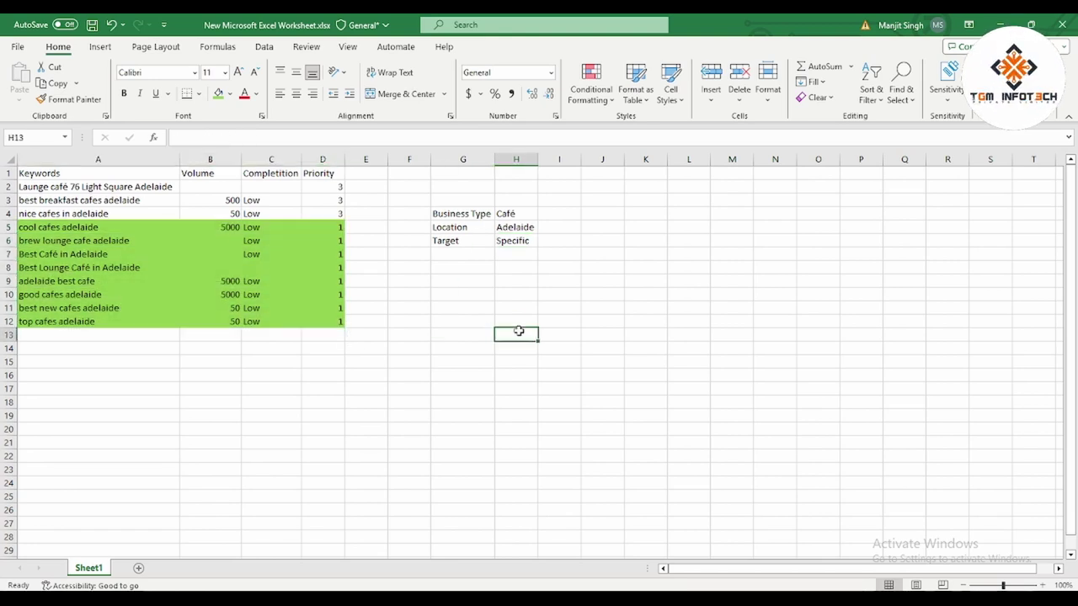